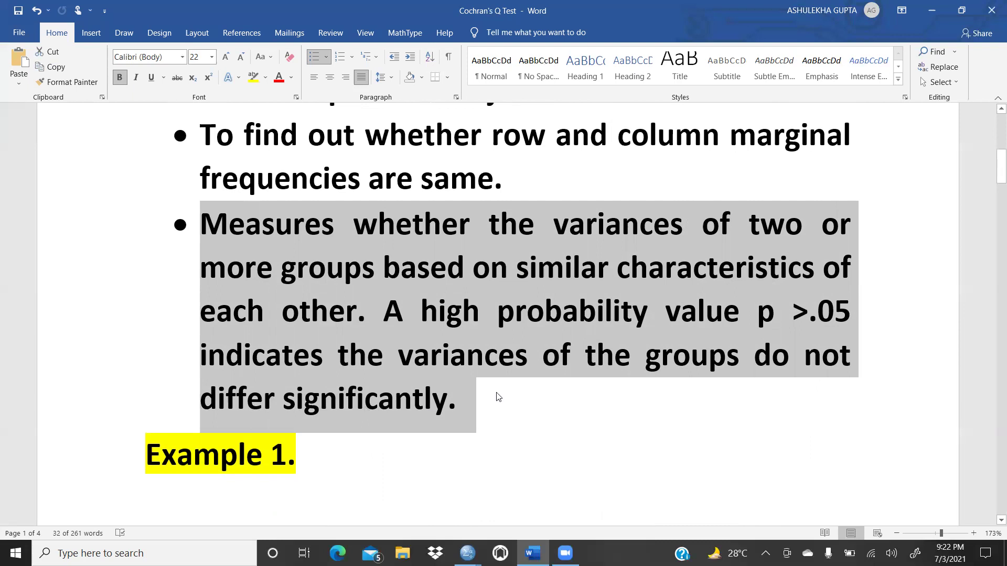
Look through the Example 1 table, examining how the Pre Marks and Post Marks are coded for each serial number.
scroll(439, 381, "down", 3)
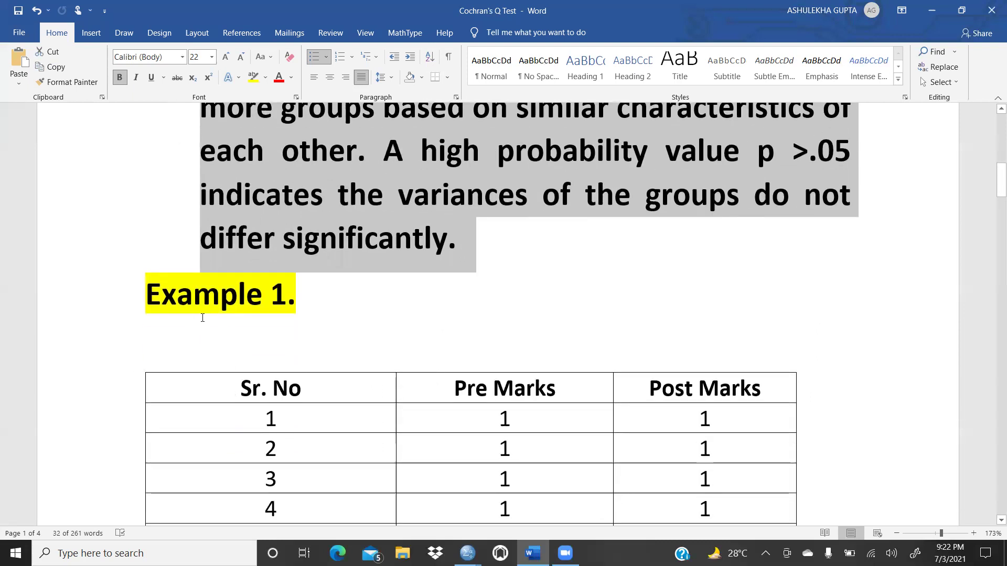
scroll(204, 324, "down", 2)
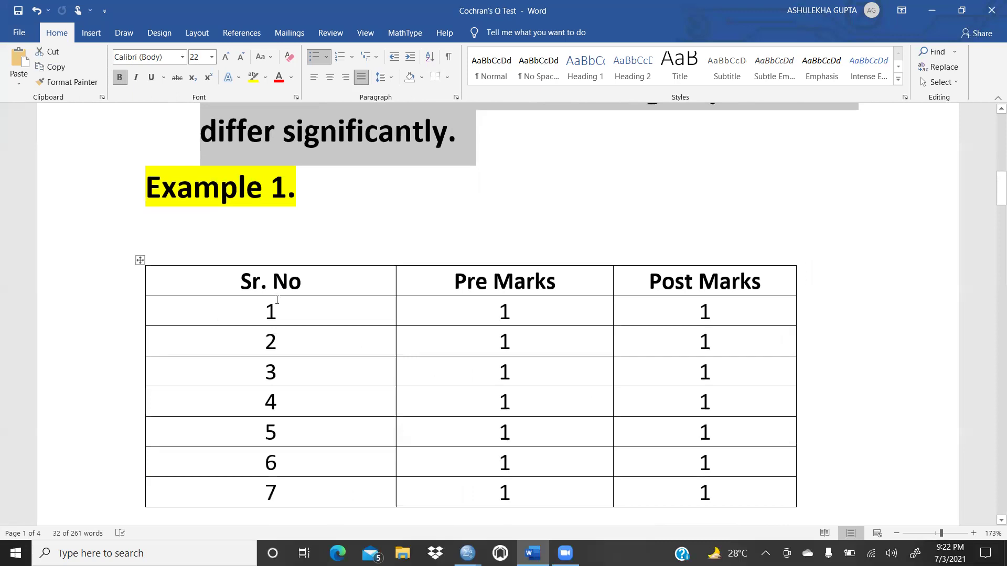
scroll(289, 294, "down", 20)
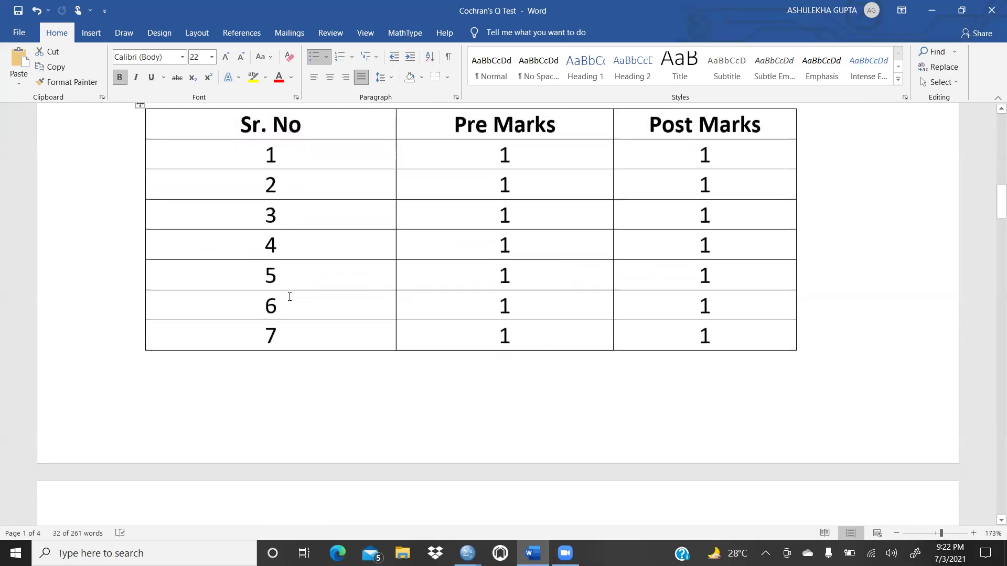
scroll(289, 297, "down", 9)
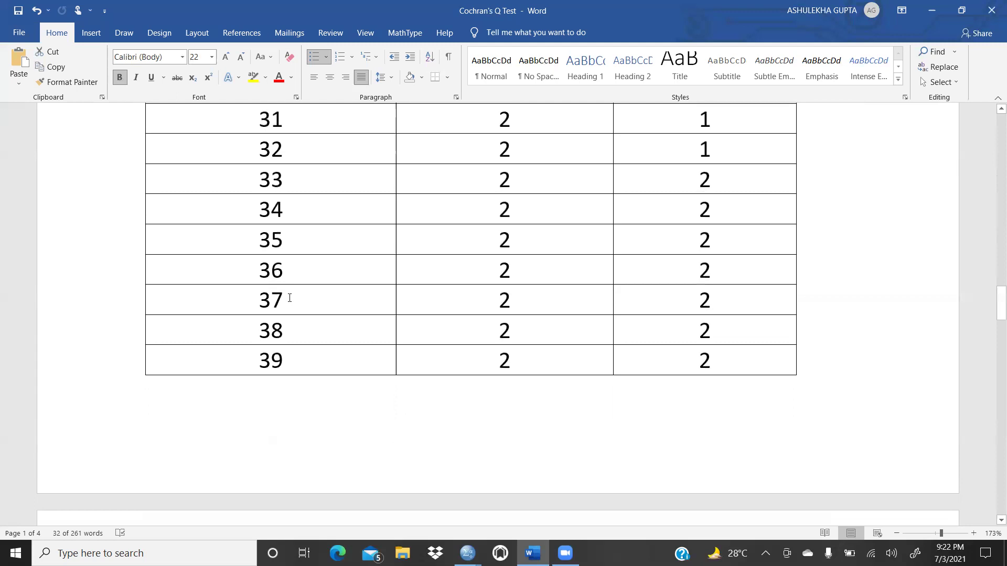
scroll(304, 398, "up", 20)
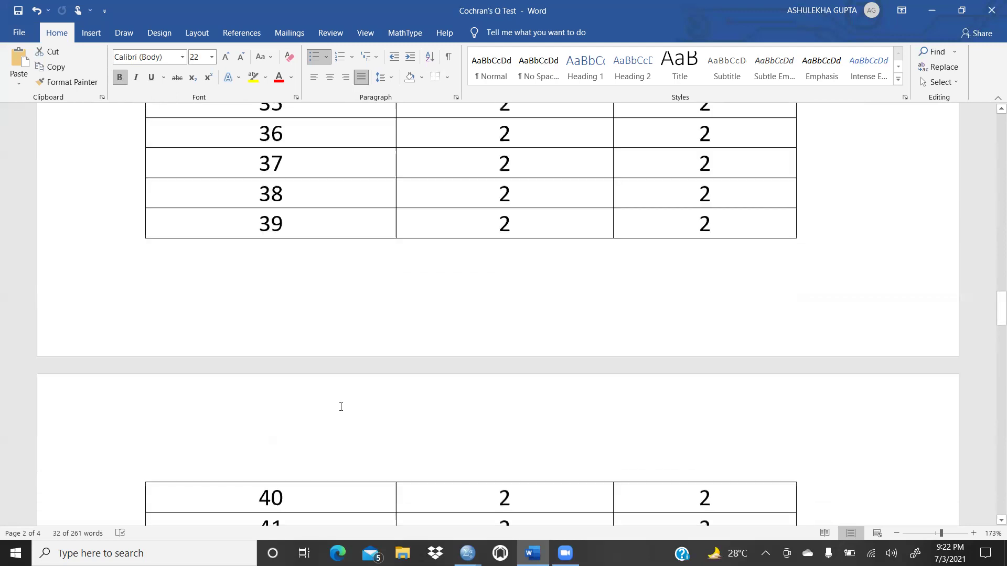
scroll(346, 380, "up", 5)
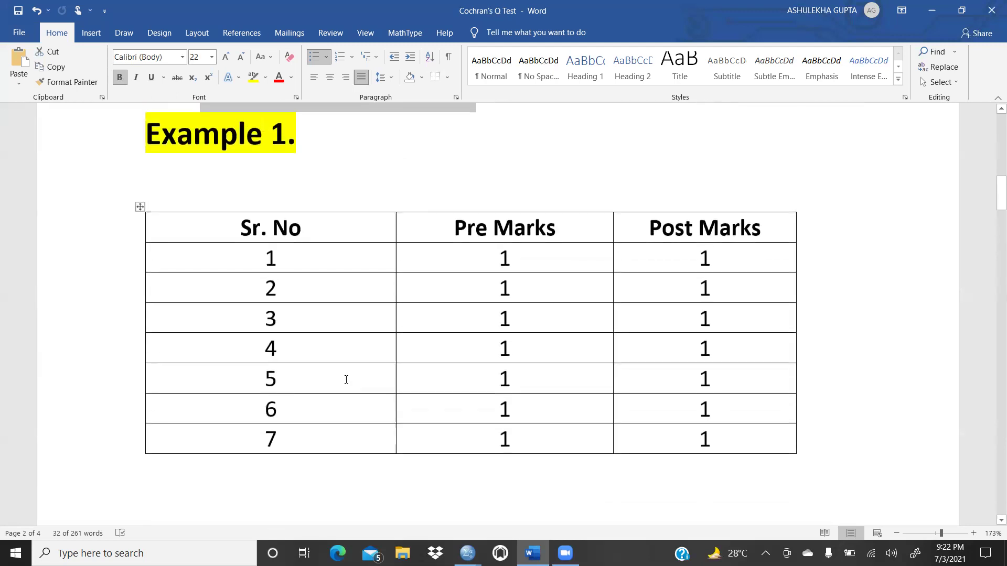
left_click_drag(454, 227, 763, 228)
left_click(571, 230)
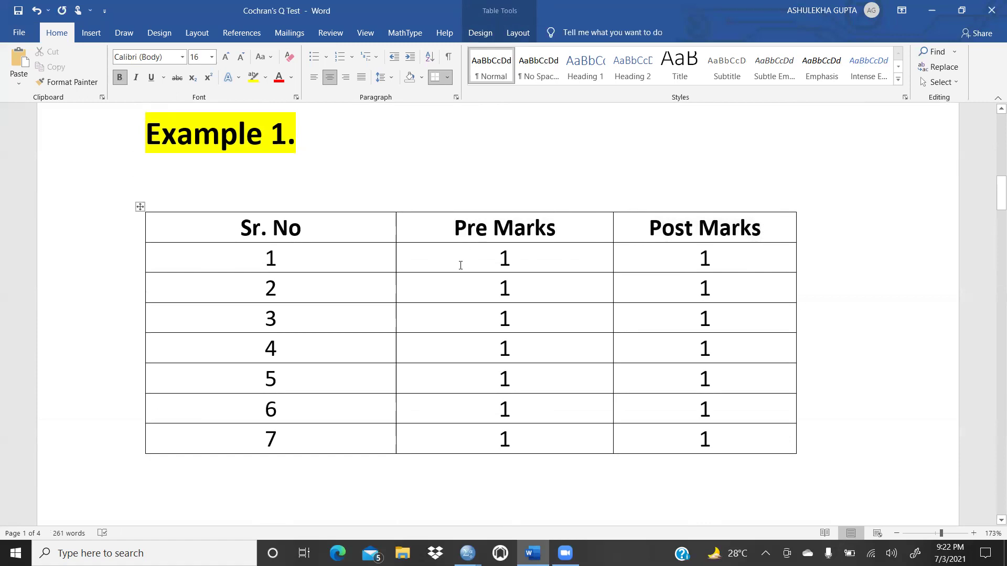
Change the Pre Marks value for Sr. No 1 to 0 in the Example 1 table.
left_click_drag(496, 250, 507, 254)
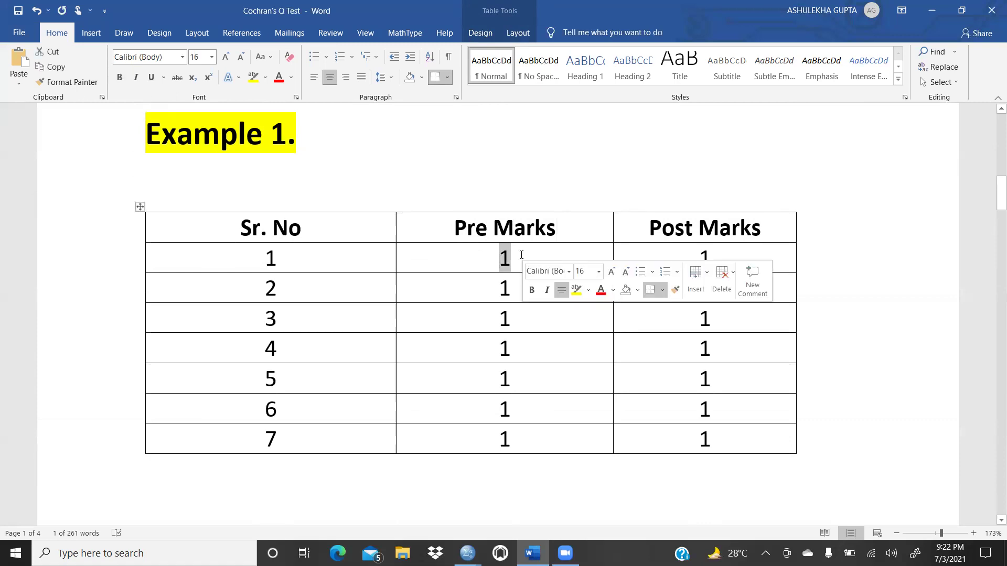
left_click(512, 260)
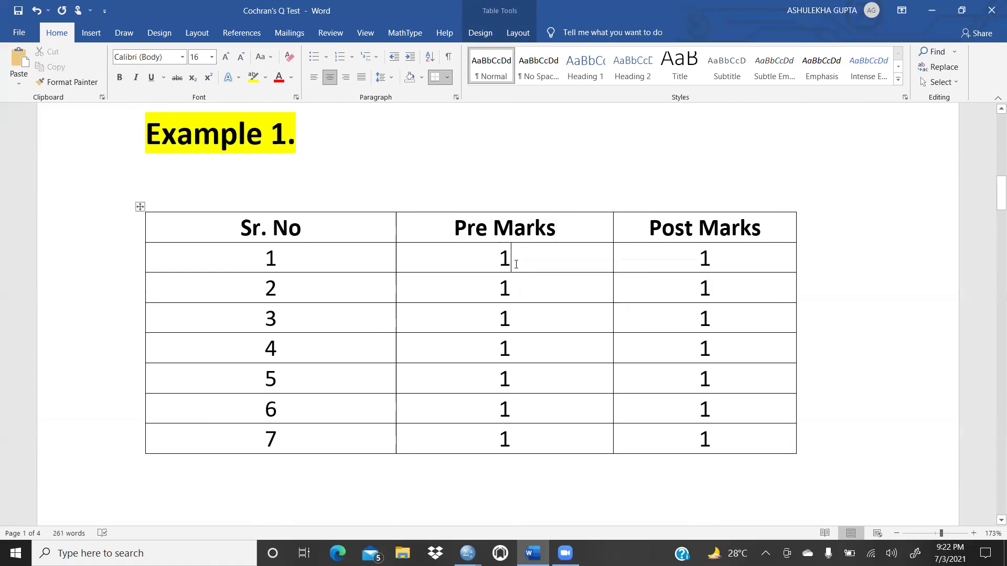
left_click(501, 255)
key("BackSpace")
type("0")
Copy the 0 from the first Pre Marks cell into the Pre Marks cells of Sr. No 2 to 23.
double_click(504, 258)
right_click(504, 258)
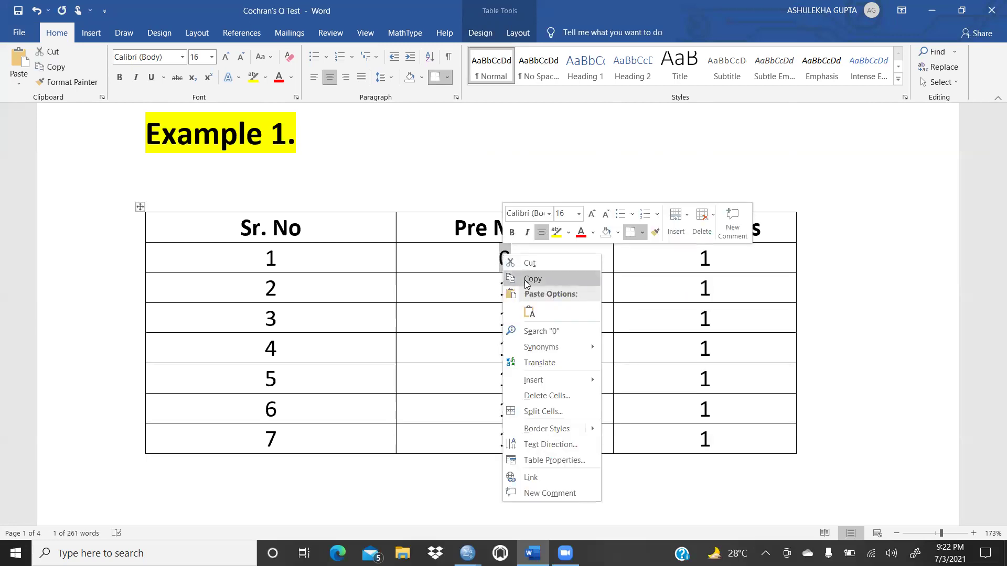
left_click(462, 284)
left_click_drag(490, 285, 502, 135)
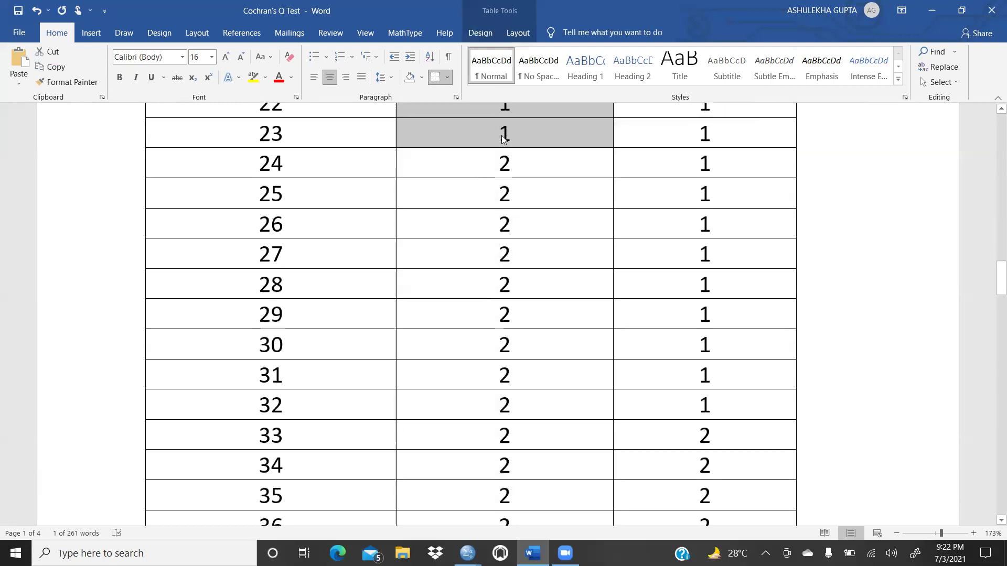
right_click(502, 135)
left_click(530, 194)
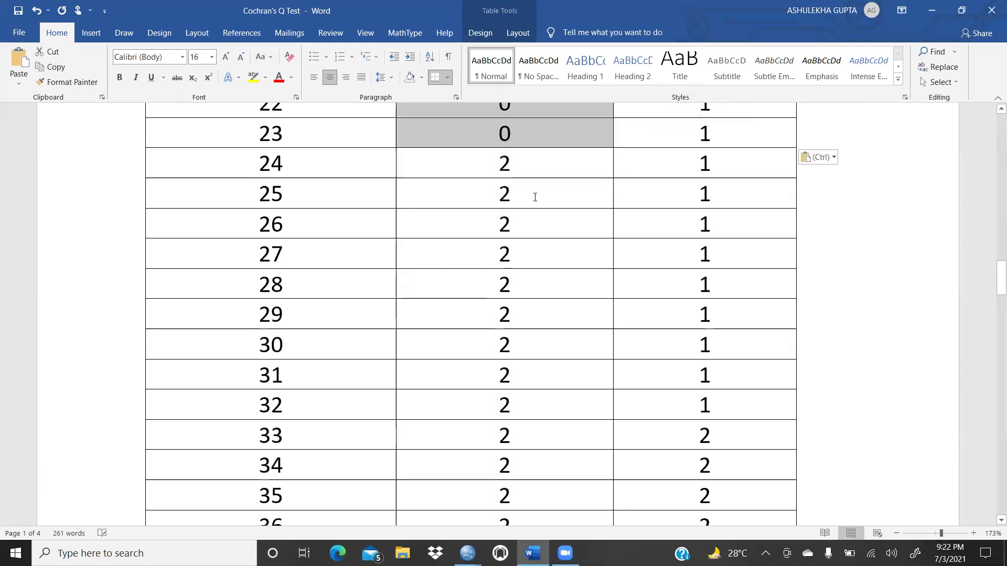
Change the Pre Marks value for Sr. No 24 to 1.
left_click(501, 163)
double_click(509, 163)
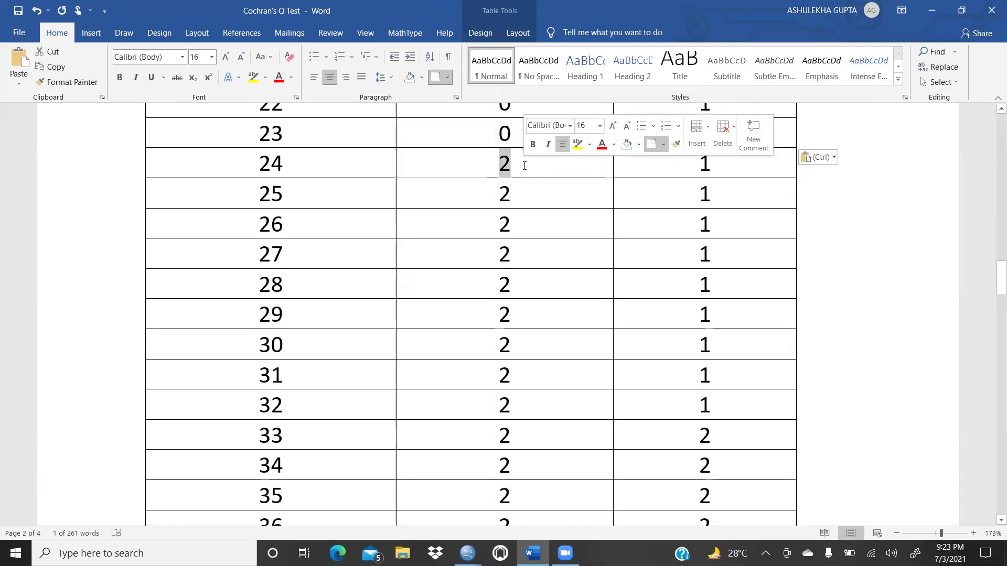
key("Delete")
type("1")
Copy the 1 from Sr. No 24 into the Pre Marks cells of Sr. No 25 to 45.
double_click(513, 161)
right_click(508, 158)
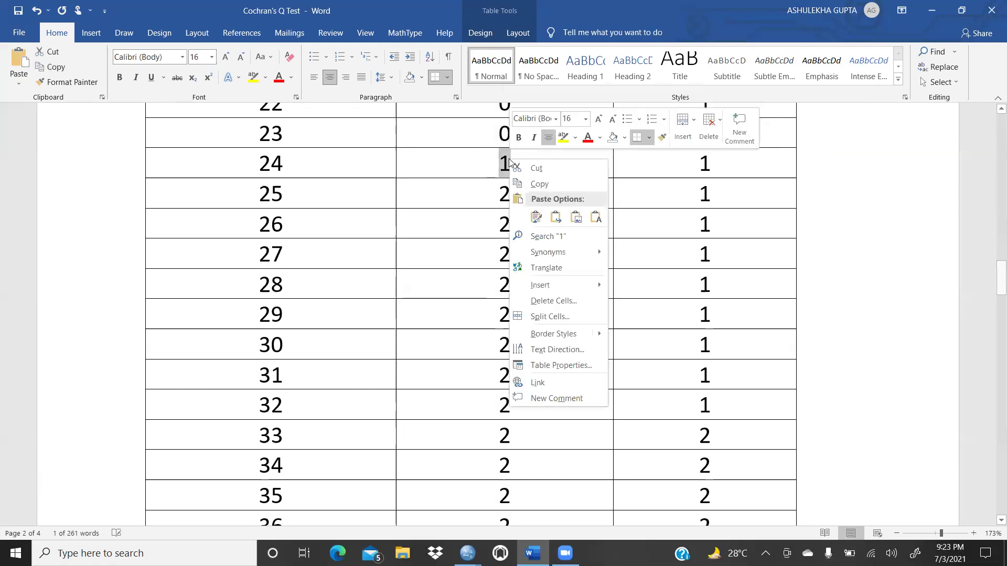
left_click(529, 183)
left_click_drag(492, 196, 528, 386)
right_click(529, 384)
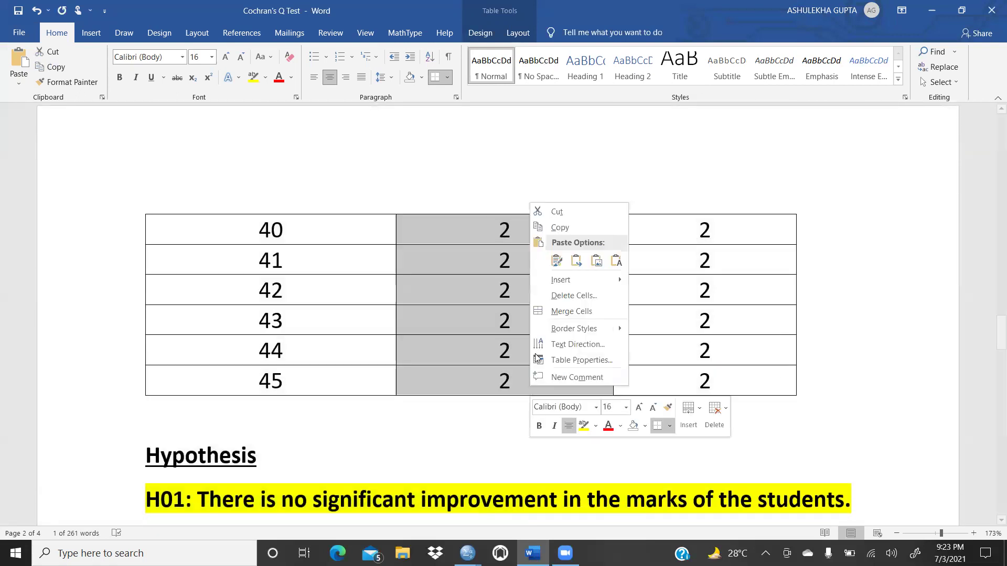
left_click(555, 258)
Change the Post Marks value for Sr. No 1 to 0.
scroll(570, 253, "up", 1)
scroll(569, 253, "up", 20)
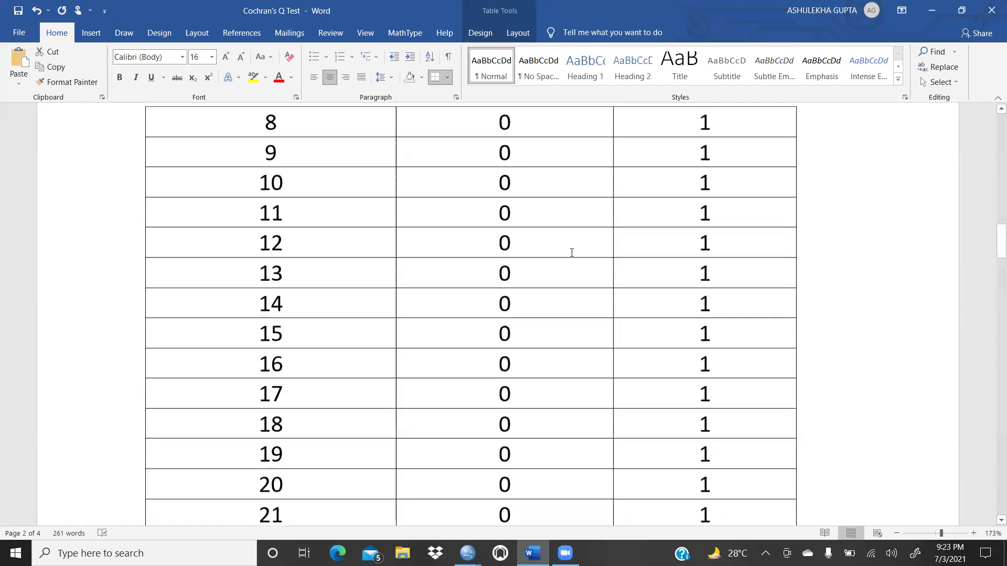
scroll(656, 379, "up", 5)
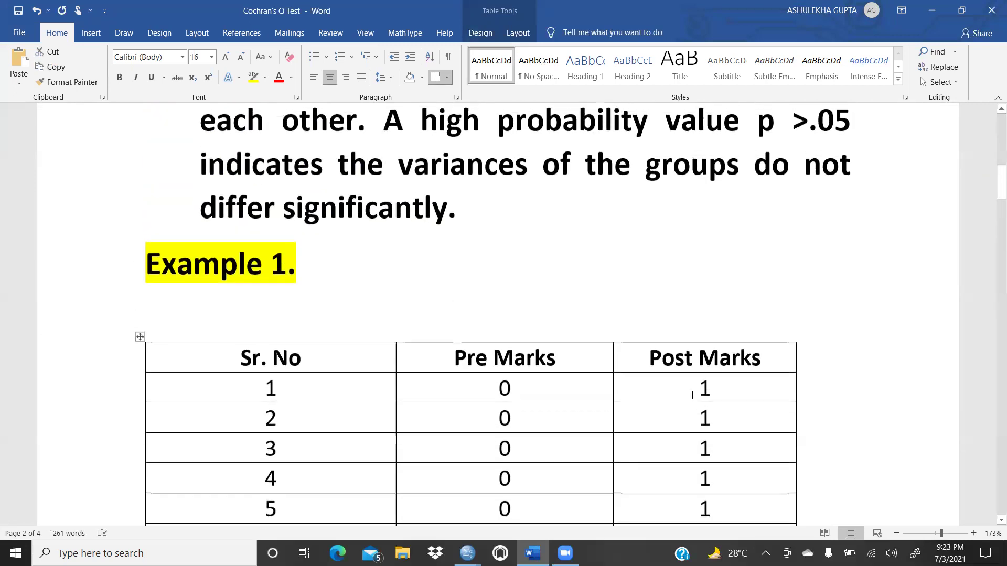
left_click_drag(695, 388, 734, 388)
key("BackSpace")
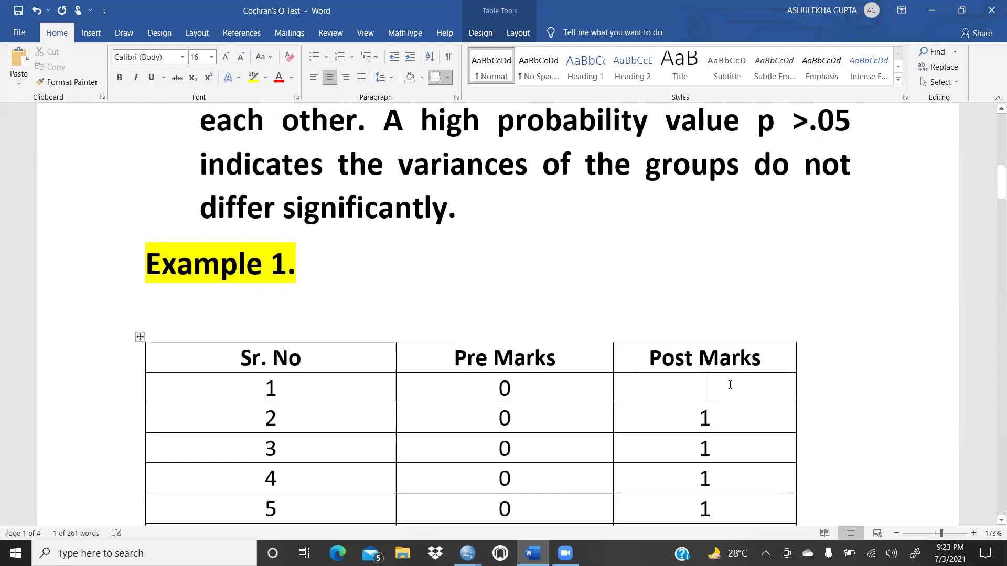
type("0")
Copy the 0 from the first Post Marks cell into the Post Marks cells of Sr. No 2 to 32.
scroll(677, 327, "down", 2)
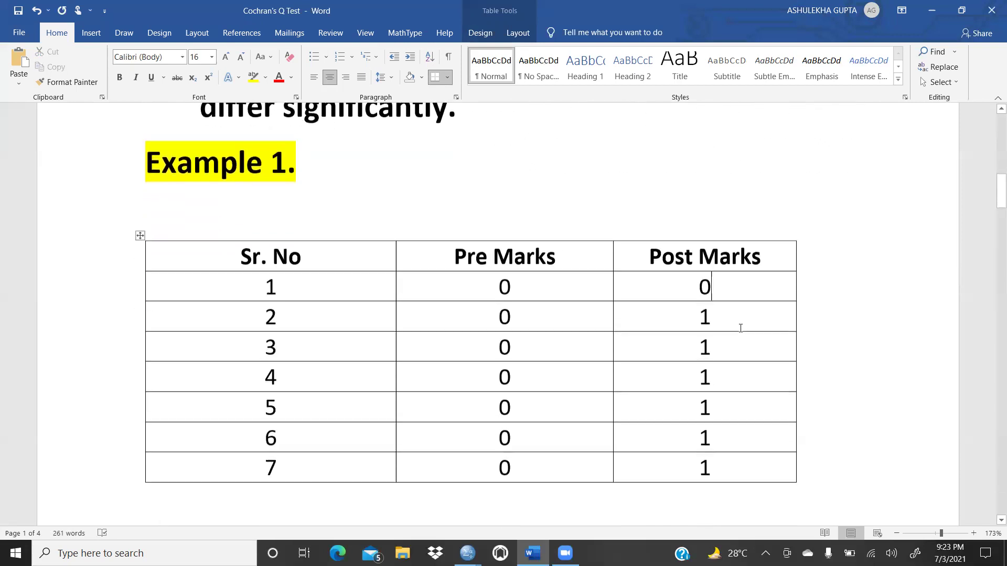
left_click_drag(694, 278, 732, 279)
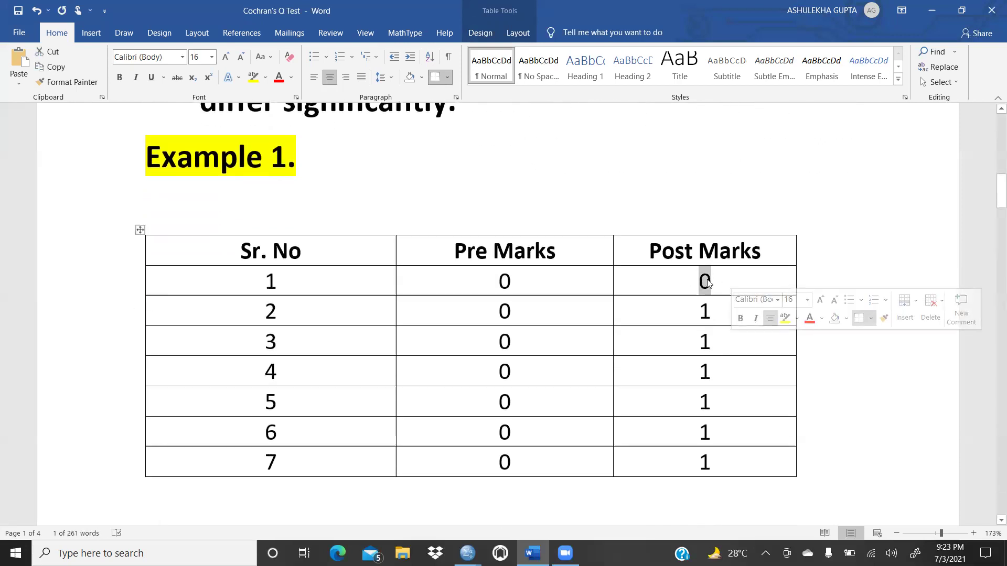
right_click(707, 282)
left_click(736, 304)
mouse_move(702, 314)
left_mouse_down()
mouse_move(735, 463)
mouse_move(724, 540)
mouse_move(704, 309)
left_mouse_up()
right_click(704, 309)
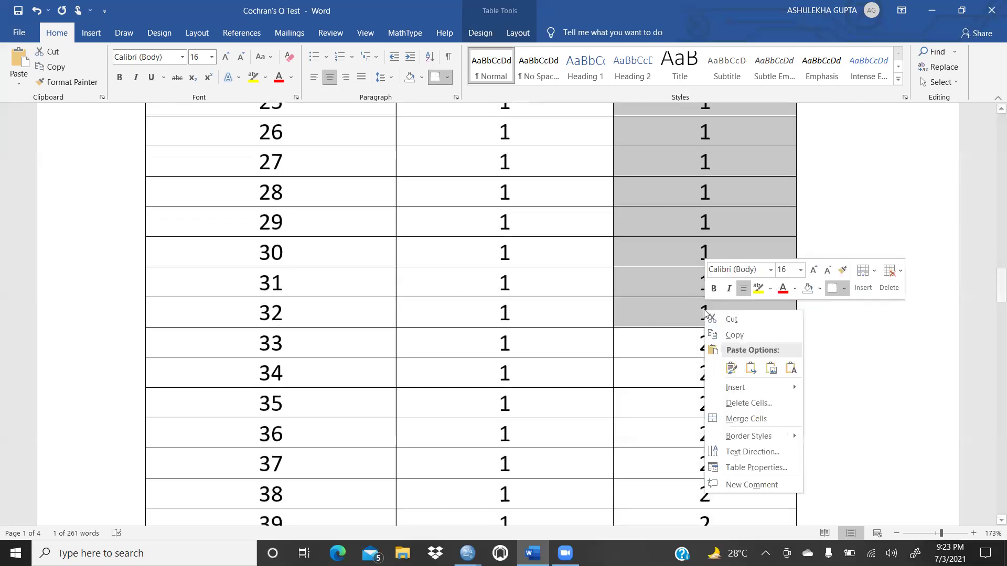
left_click(731, 368)
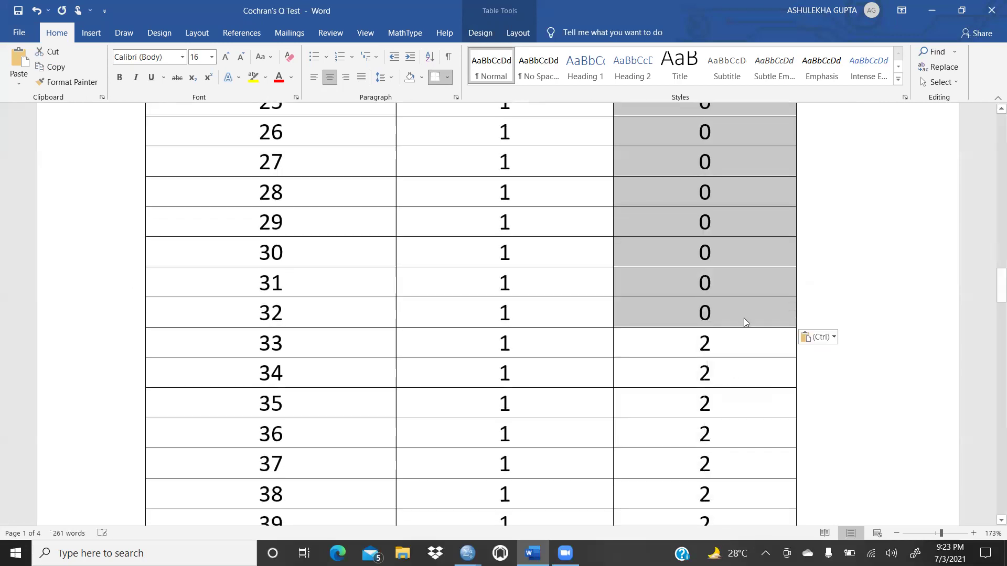
Change the Post Marks value for Sr. No 33 to 1.
scroll(693, 147, "down", 4)
double_click(704, 129)
key("BackSpace")
type("1")
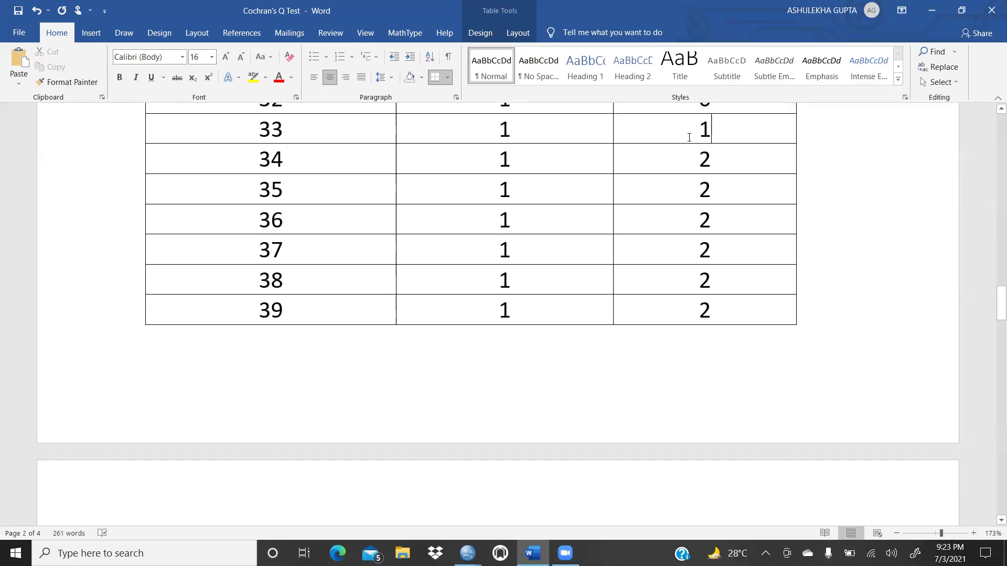
Copy the 1 from Sr. No 33 into the Post Marks cells of Sr. No 34 to 45.
left_click_drag(687, 133, 712, 135)
right_click(703, 131)
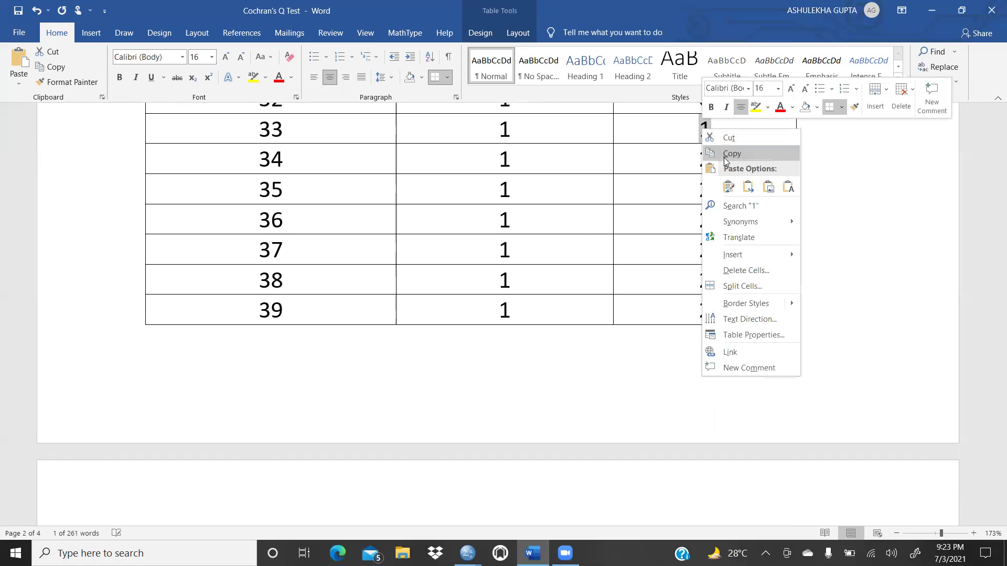
left_click(732, 159)
left_click_drag(691, 159, 710, 455)
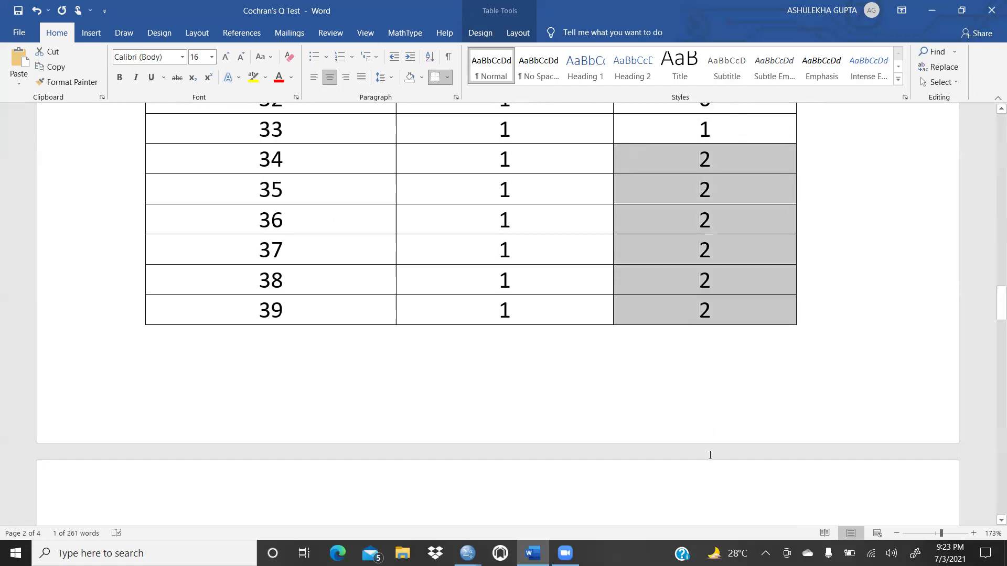
left_click_drag(700, 512, 710, 387)
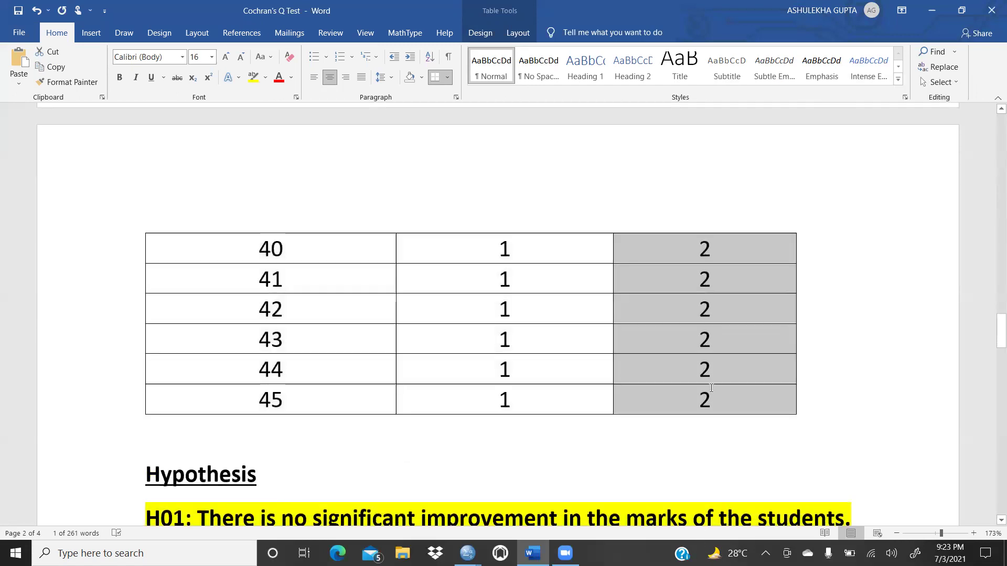
right_click(711, 387)
left_click(737, 263)
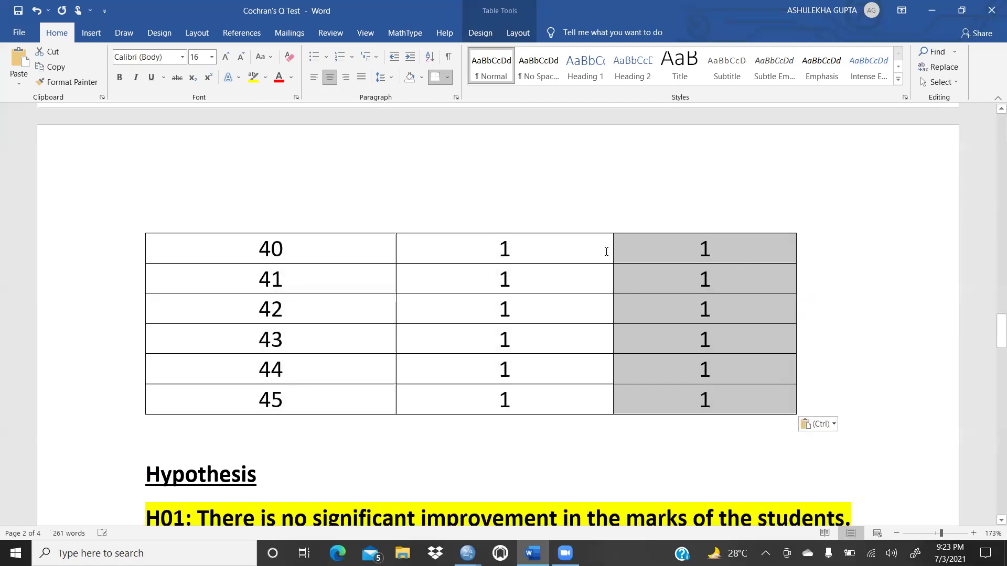
Review the 0 and 1 coding throughout the Pre Marks and Post Marks columns of the Example 1 table.
scroll(629, 257, "up", 3)
scroll(606, 252, "up", 12)
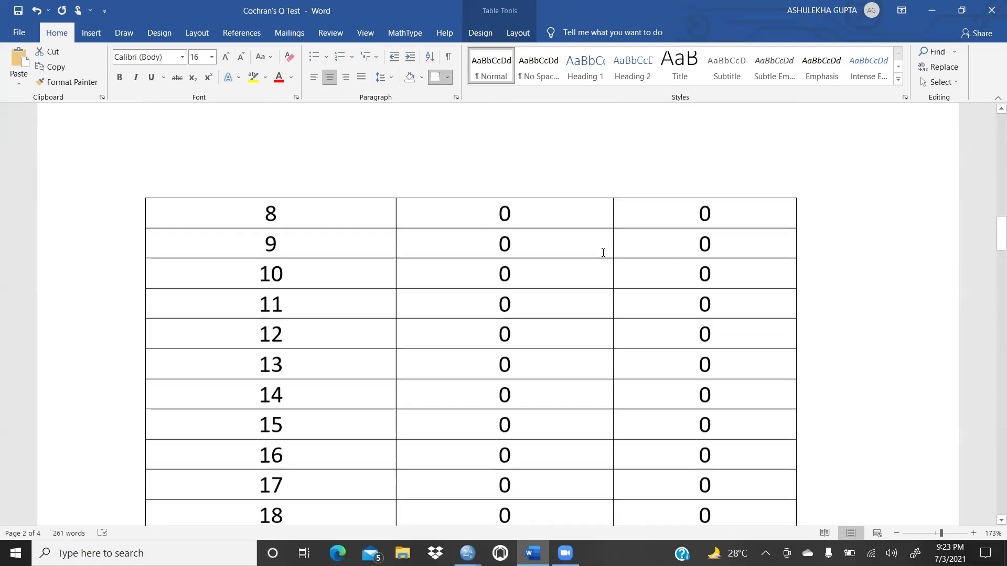
scroll(513, 223, "up", 9)
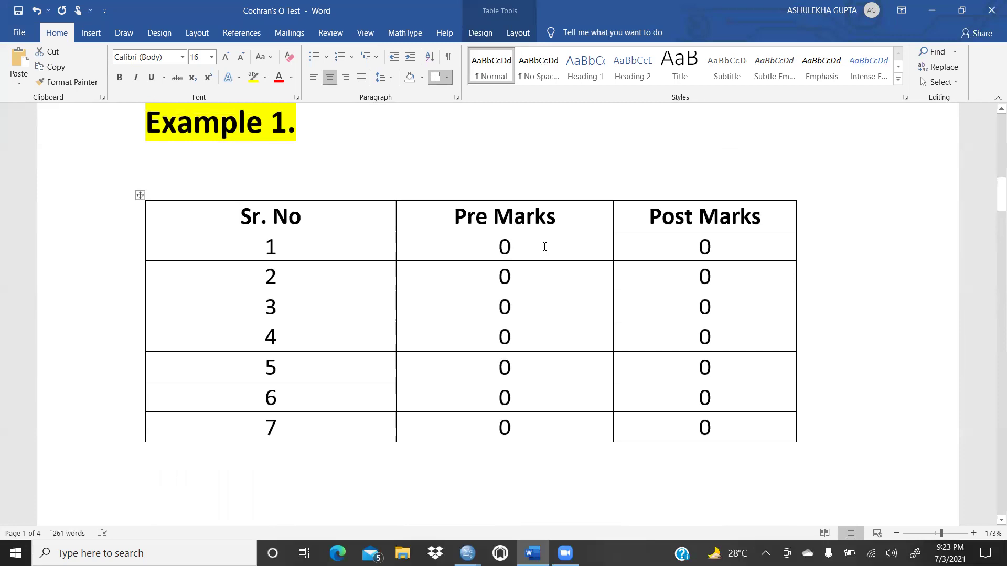
scroll(535, 252, "down", 1)
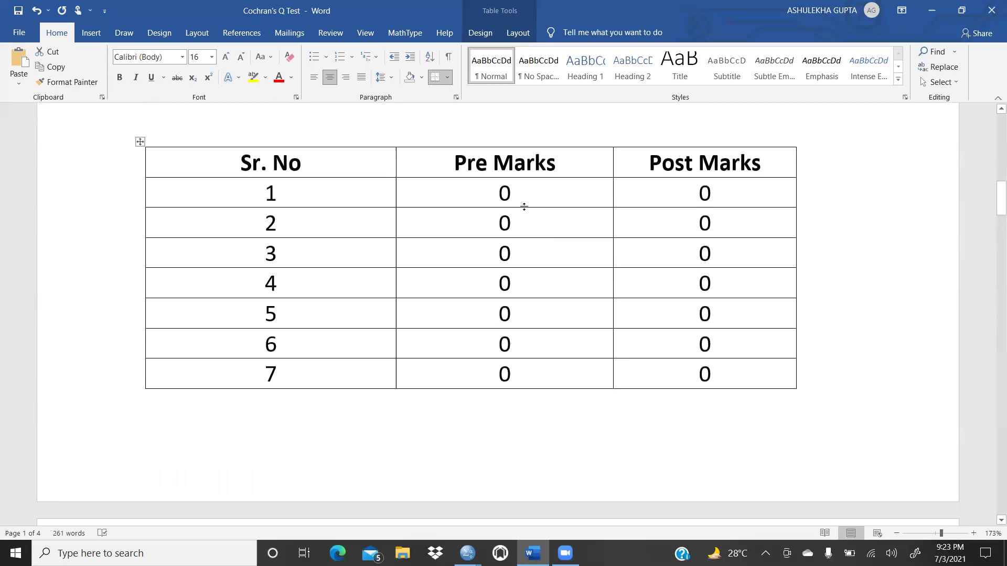
scroll(524, 208, "down", 15)
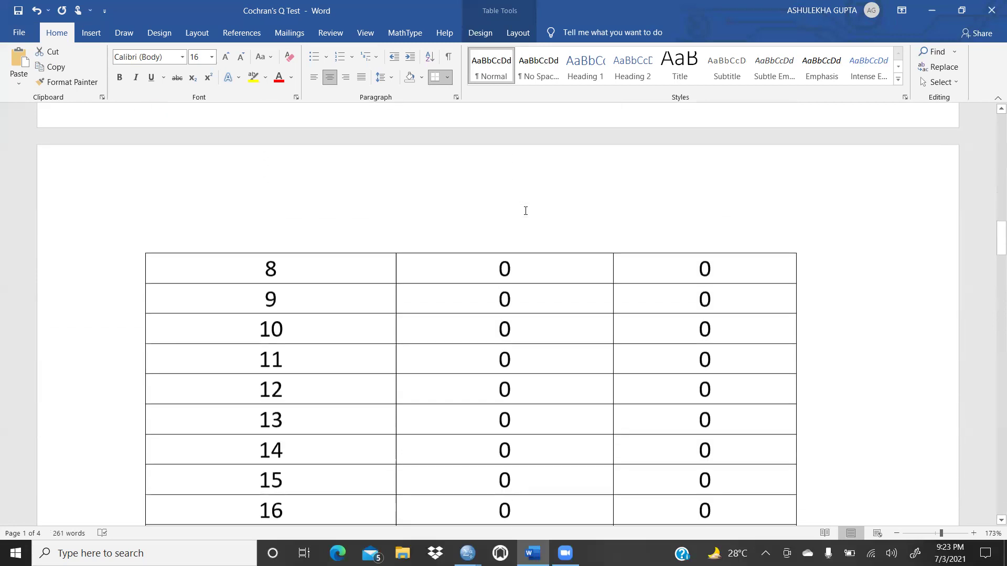
left_click(515, 270)
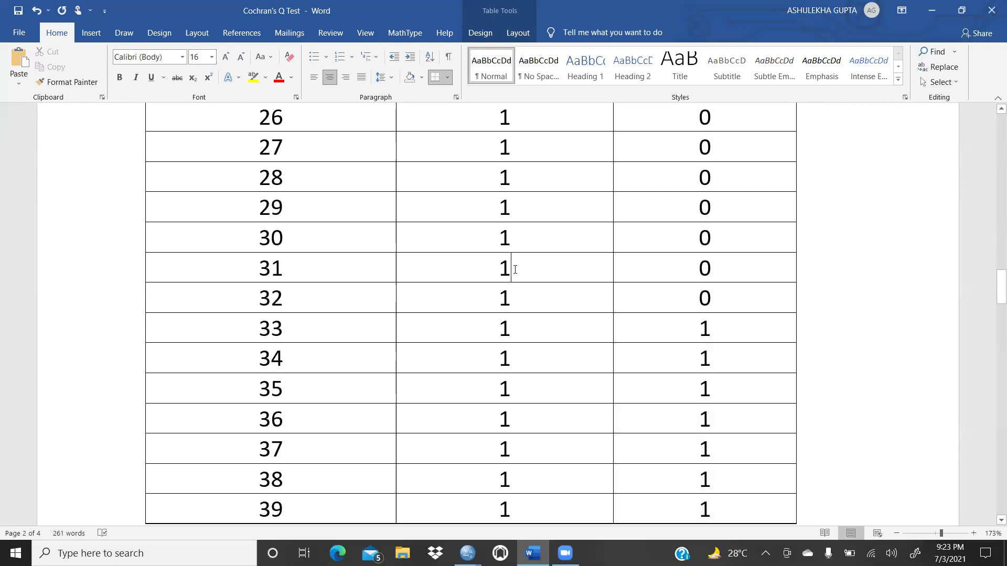
scroll(515, 269, "up", 15)
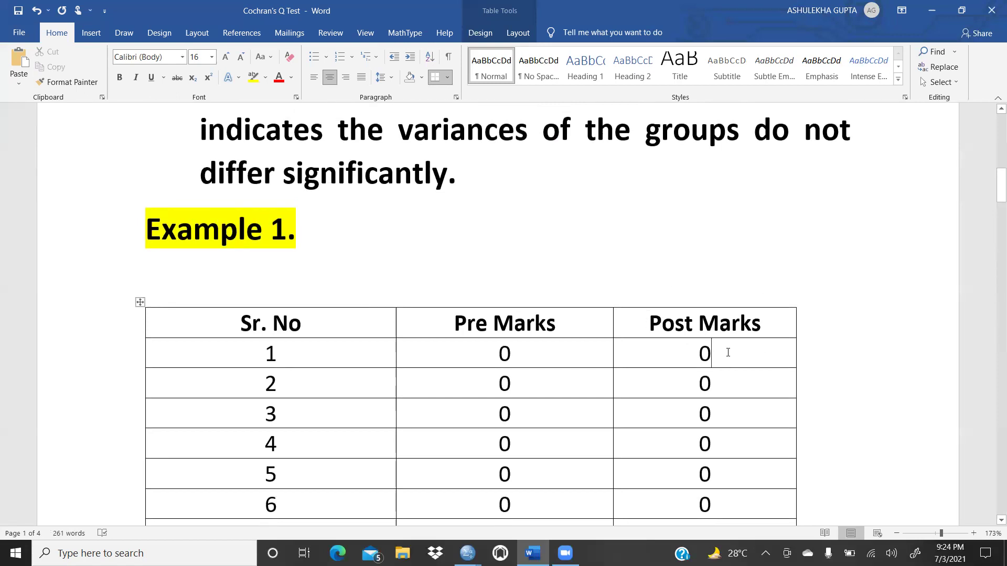
left_click(713, 361)
scroll(713, 360, "down", 15)
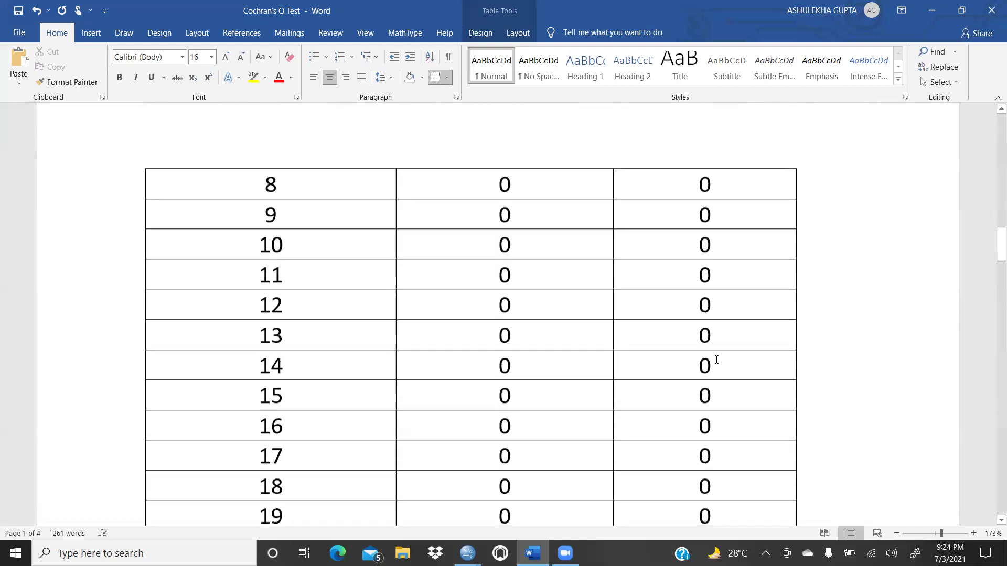
scroll(717, 360, "down", 1)
scroll(715, 357, "up", 4)
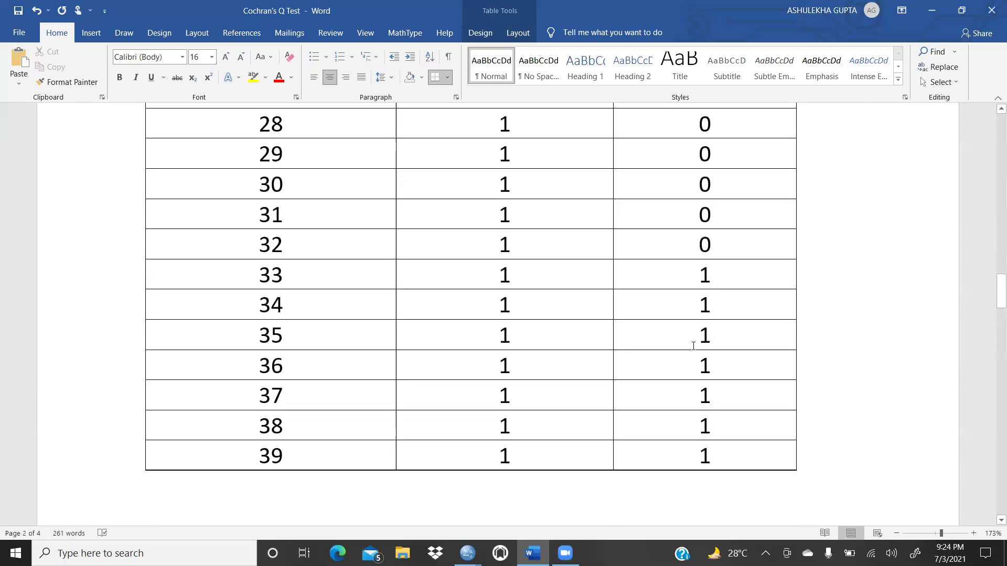
Review the 0 and 1 coding across the whole Example 1 table and read the hypothesis below it.
scroll(634, 318, "up", 5)
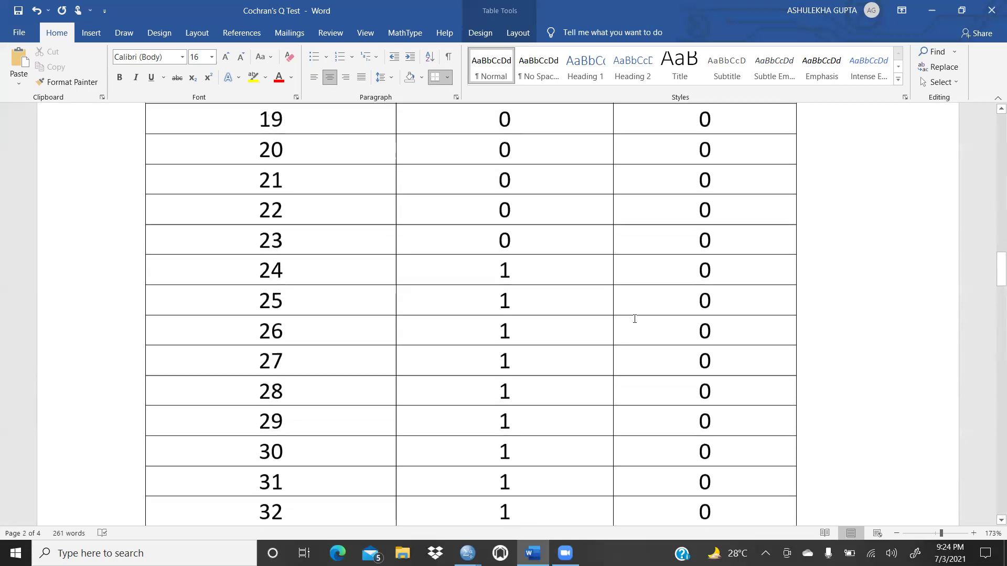
scroll(635, 319, "up", 3)
scroll(636, 318, "up", 3)
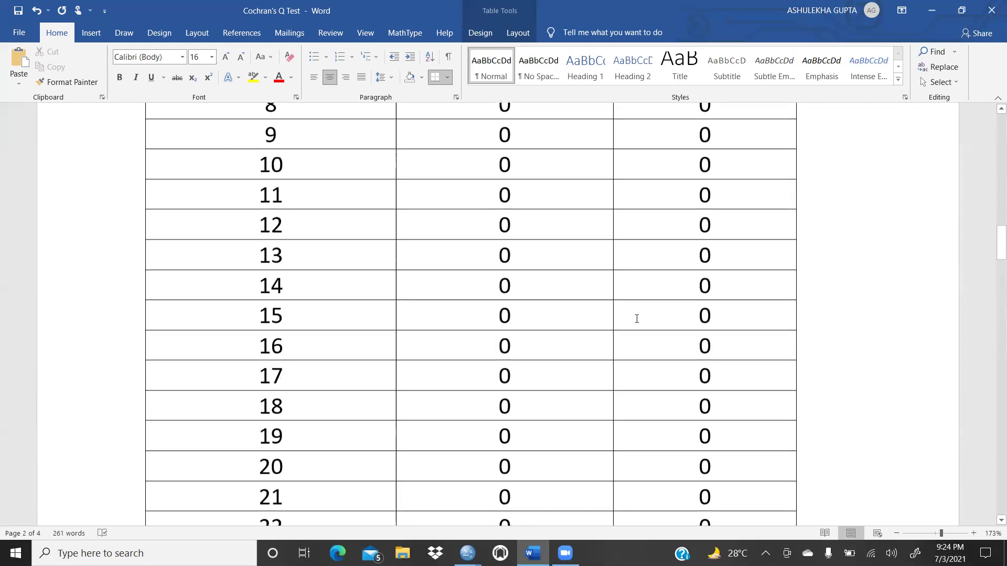
scroll(640, 321, "up", 7)
scroll(641, 323, "up", 3)
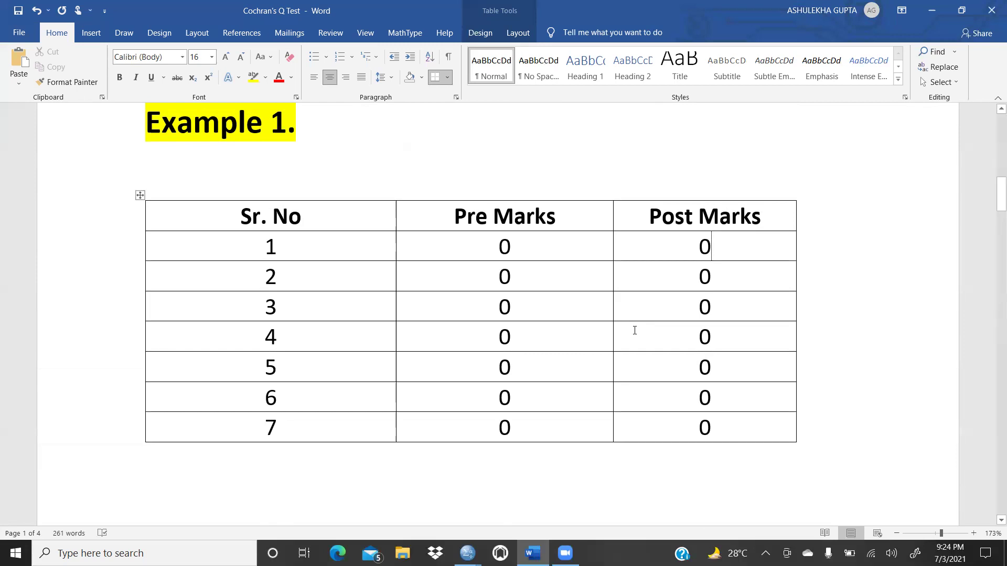
scroll(635, 330, "down", 15)
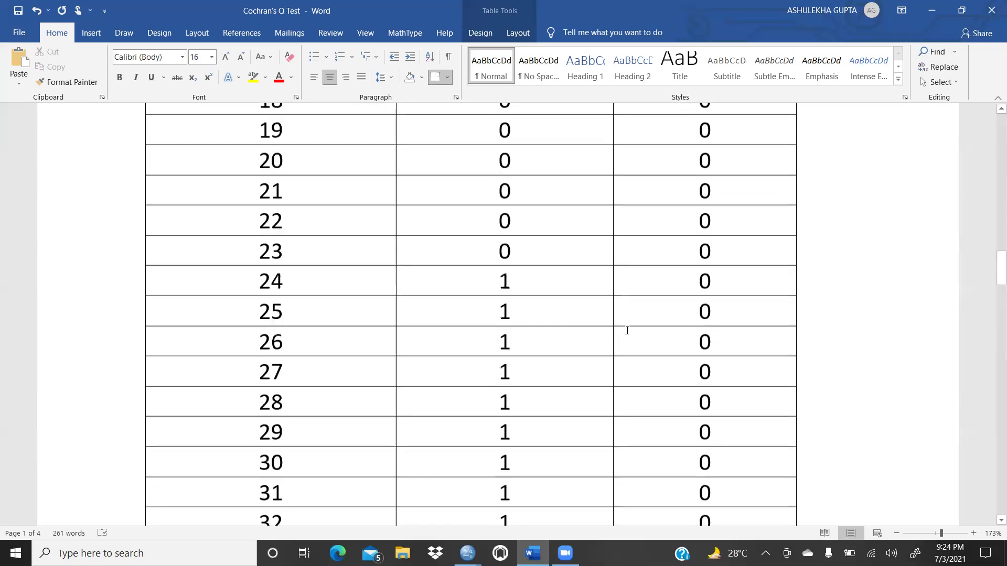
scroll(626, 332, "down", 10)
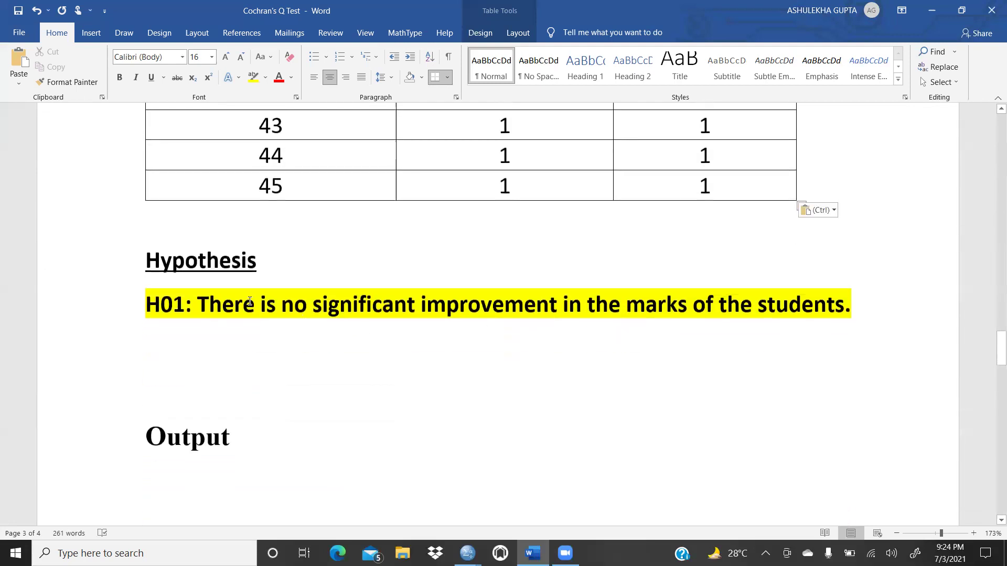
scroll(253, 284, "up", 1)
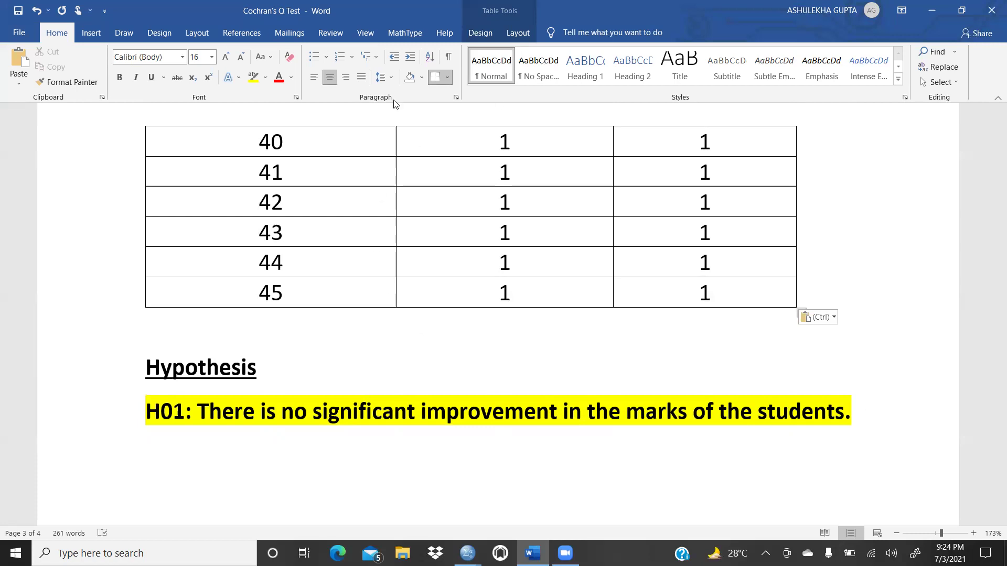
Switch to the Cochran's Q Test.sav dataset in SPSS Statistics and set the Sr_no variable's measure to Nominal.
mouse_move(468, 554)
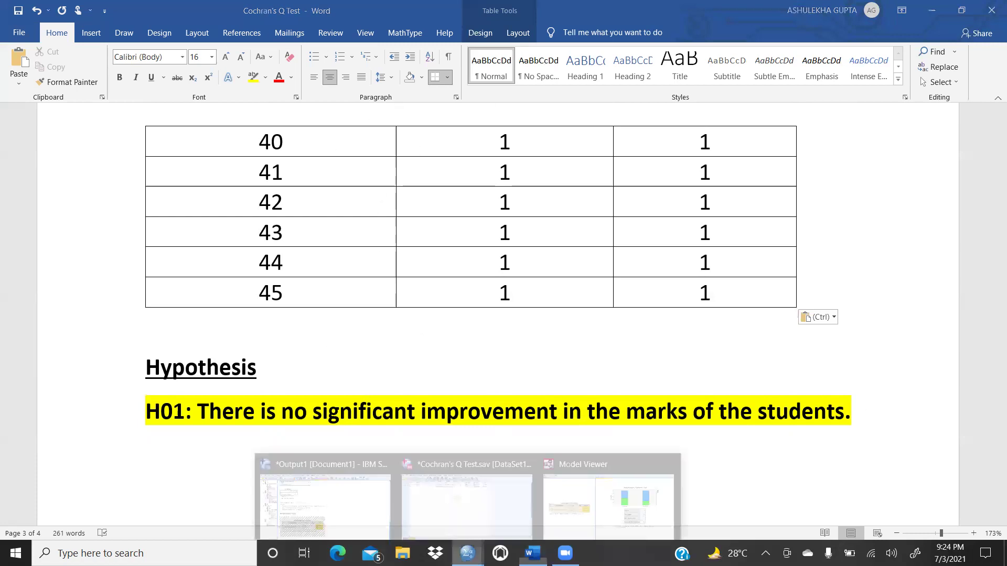
left_click(454, 510)
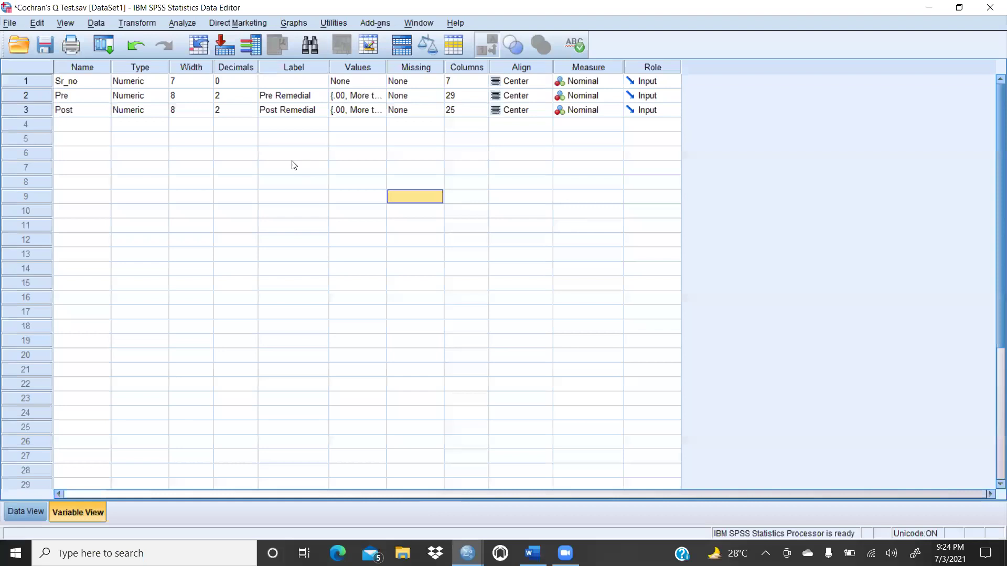
left_click(21, 511)
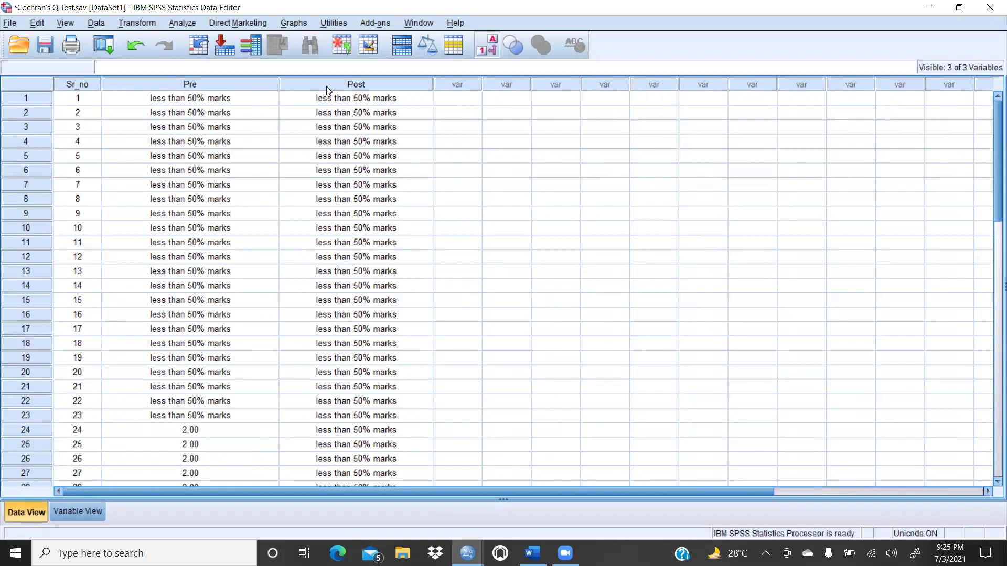
left_click(78, 516)
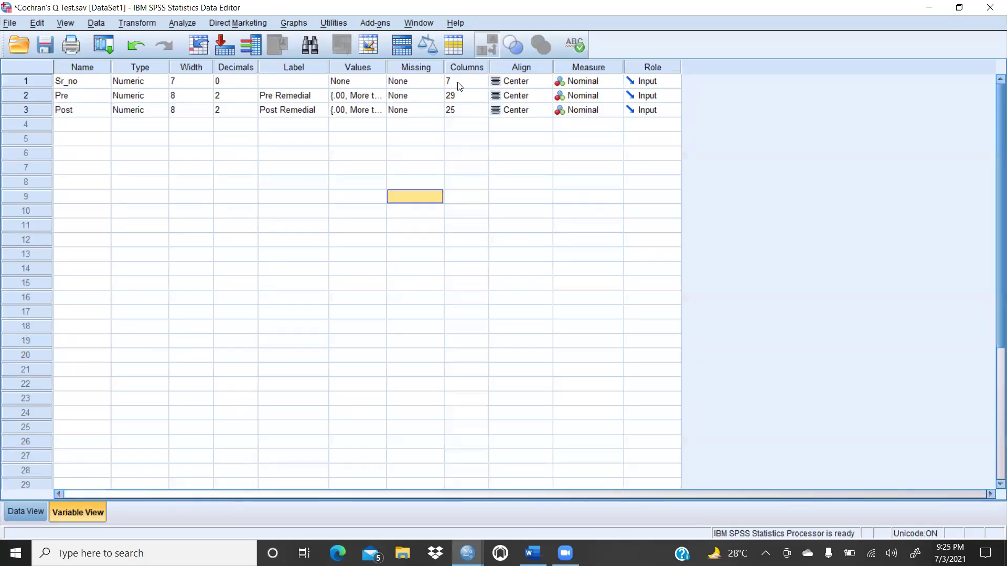
left_click(587, 86)
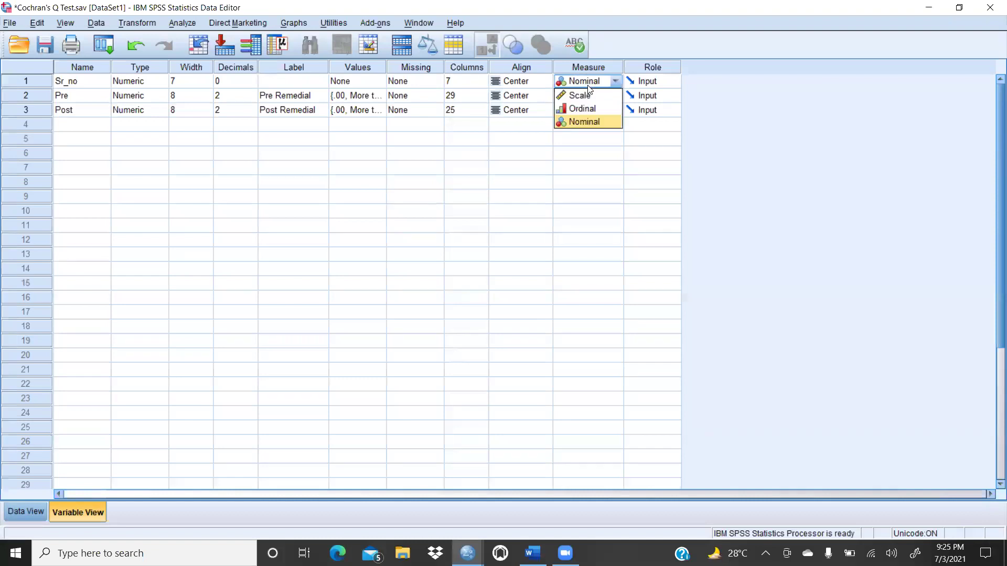
left_click(602, 121)
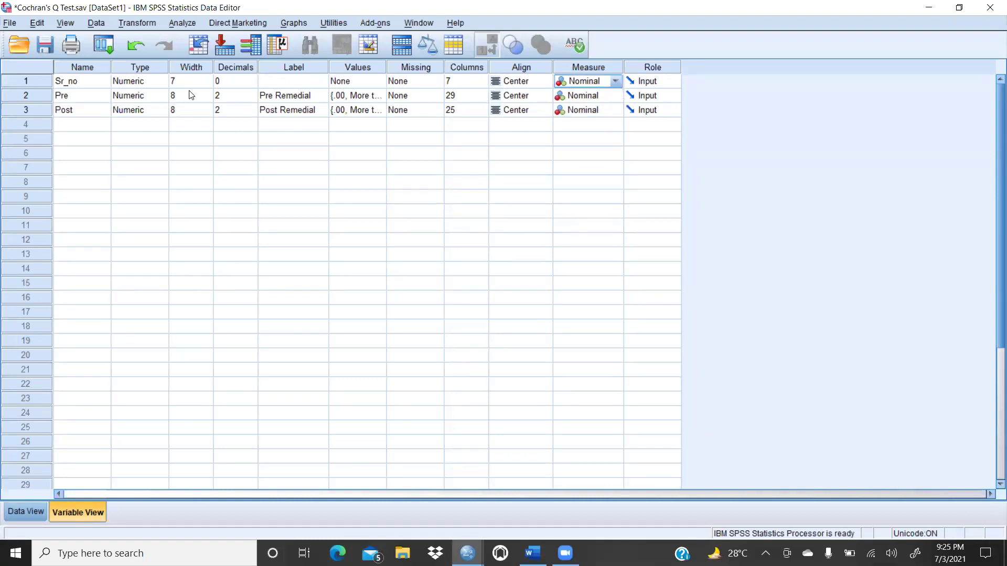
Check the name, label and value labels defined for the Pre variable.
left_click(66, 100)
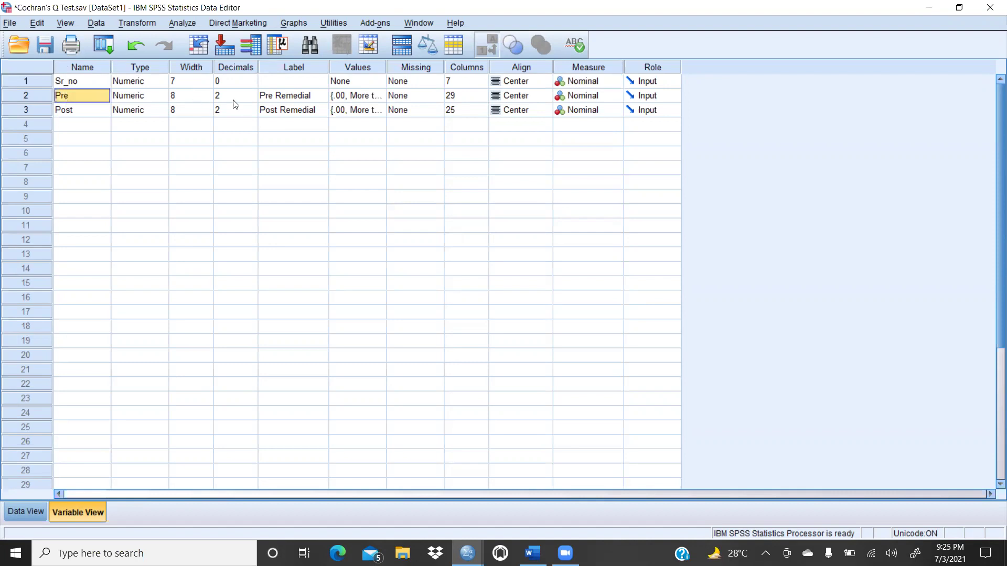
left_click(292, 100)
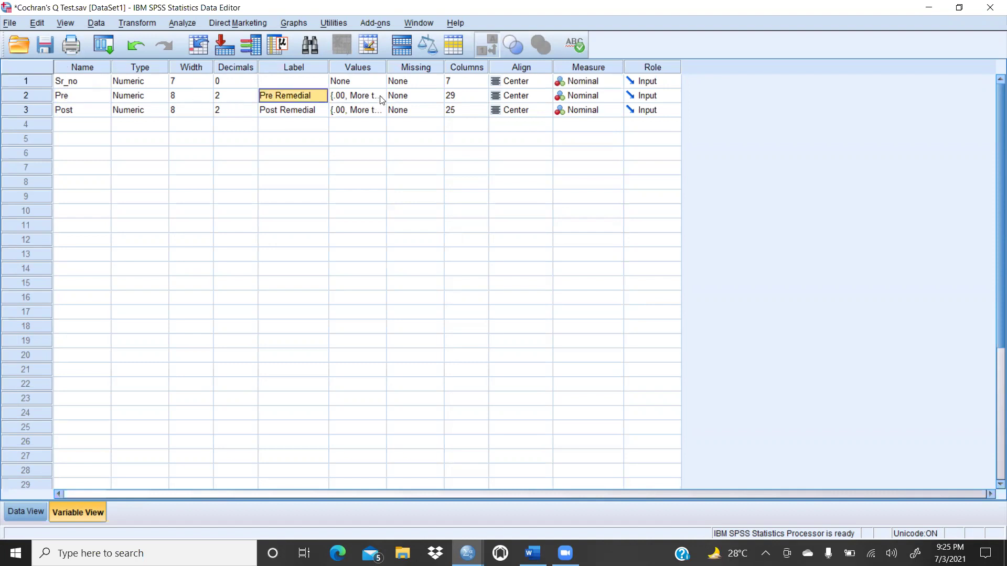
double_click(379, 95)
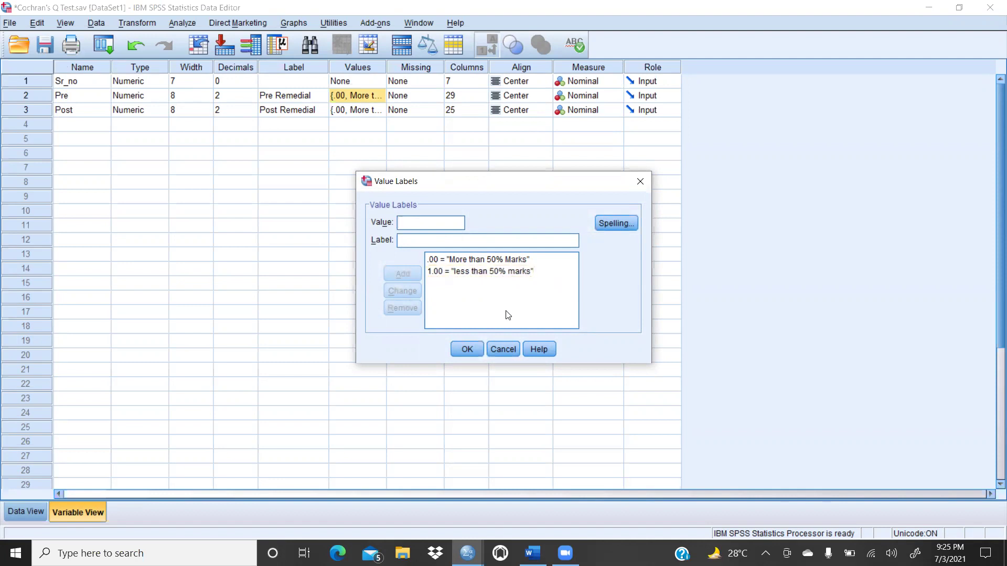
left_click(469, 349)
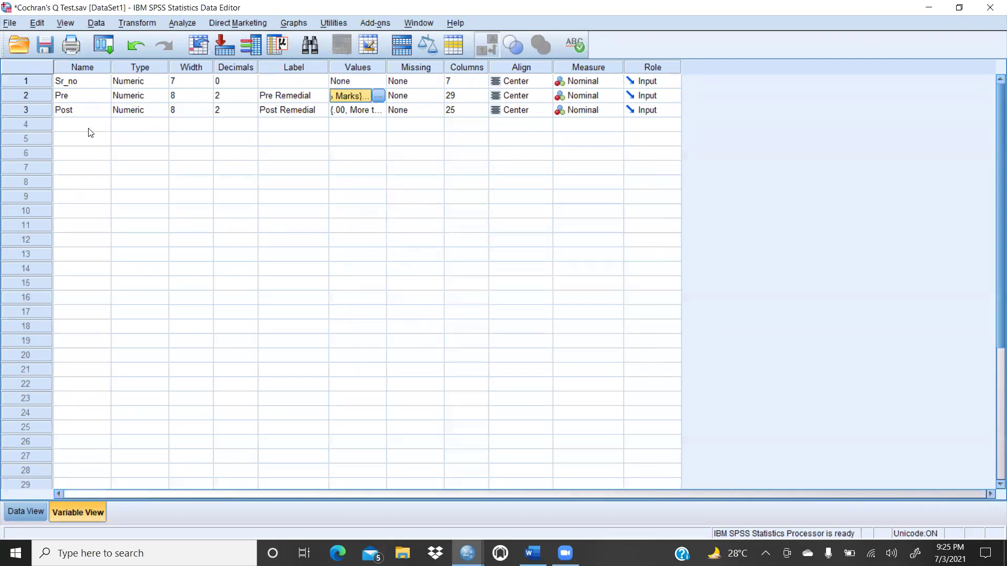
Check the name, label and value labels defined for the Post variable.
left_click(73, 111)
left_click(310, 116)
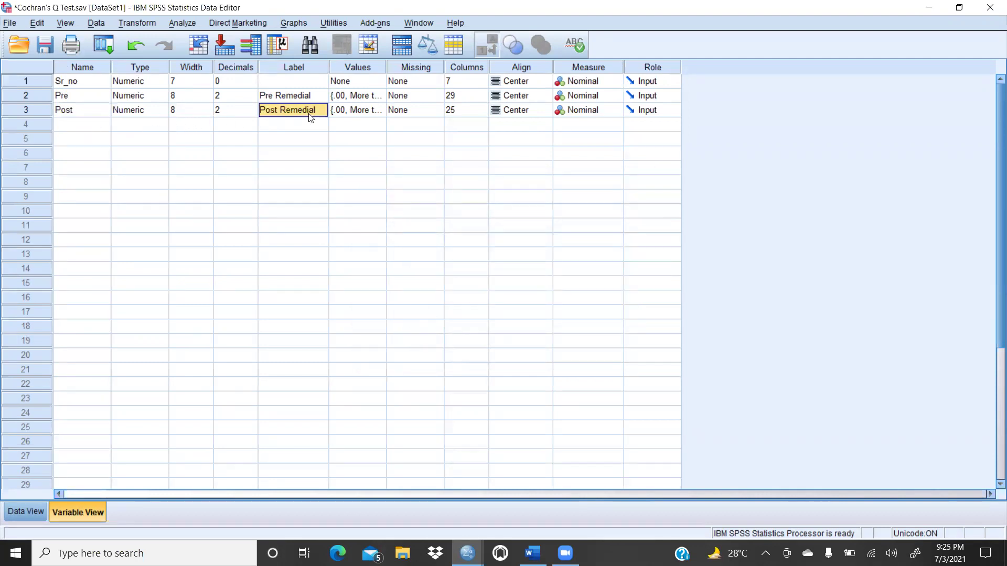
left_click(351, 111)
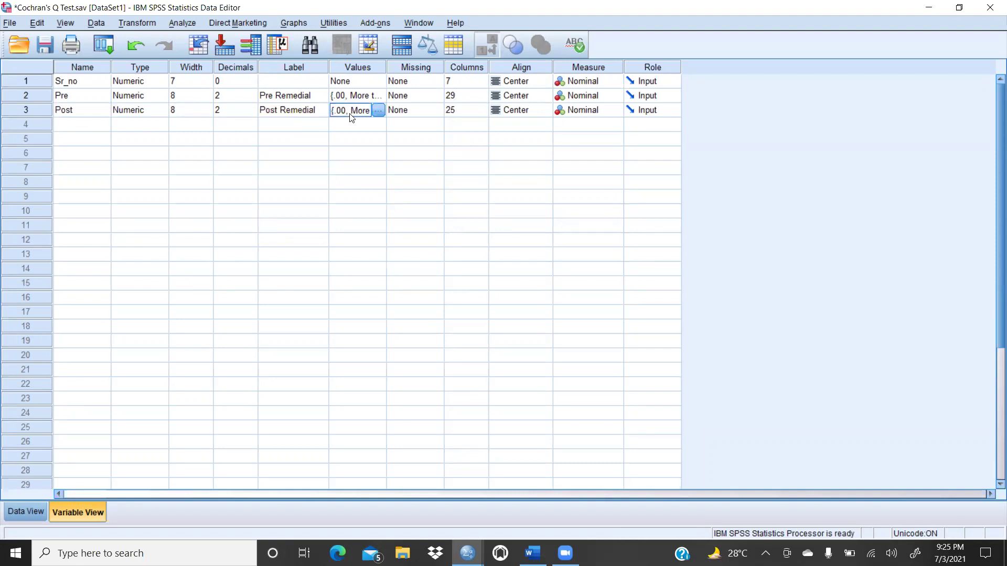
left_click(376, 110)
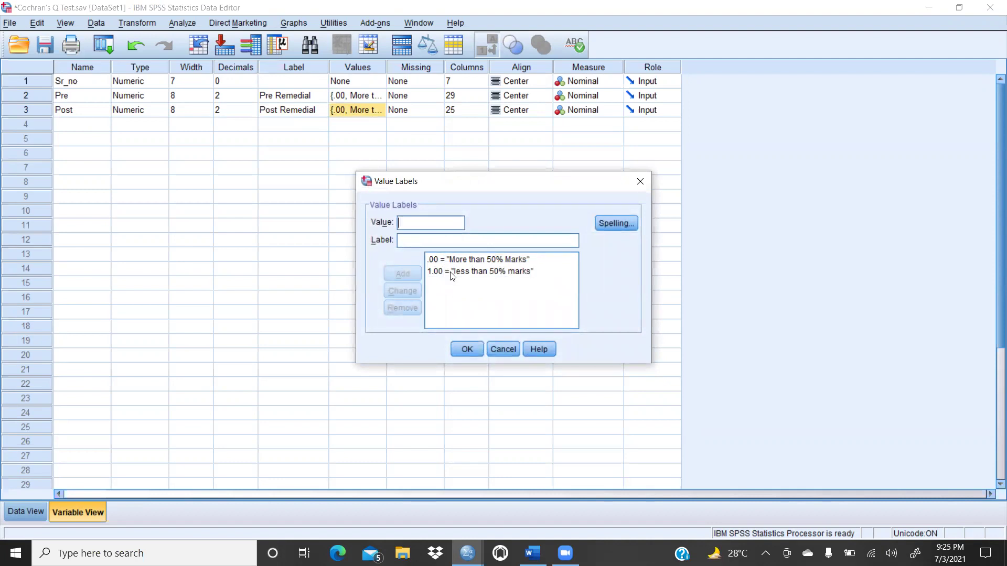
left_click(467, 349)
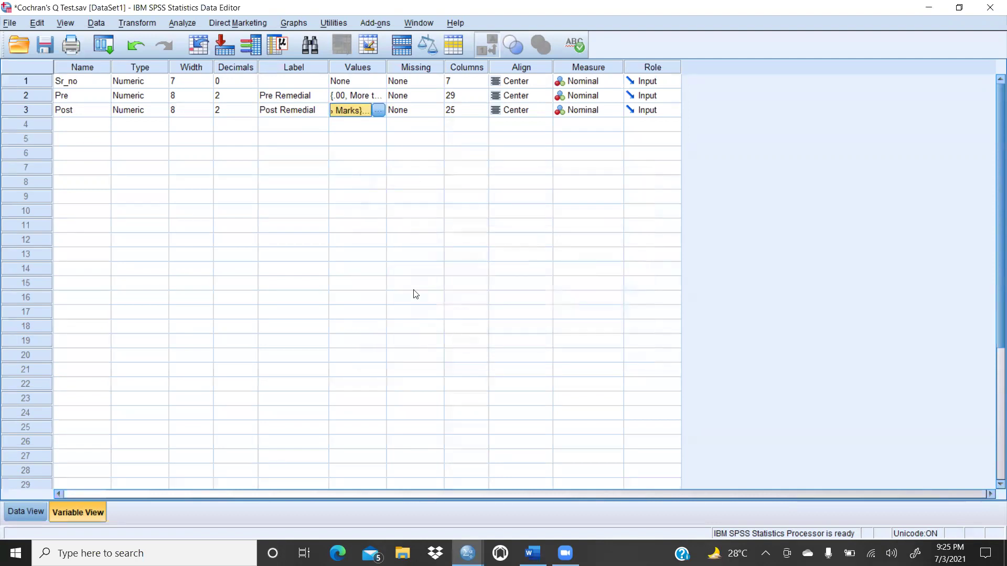
Compare the numeric codes with their value labels for the first Pre and Post cases in the data.
left_click(26, 513)
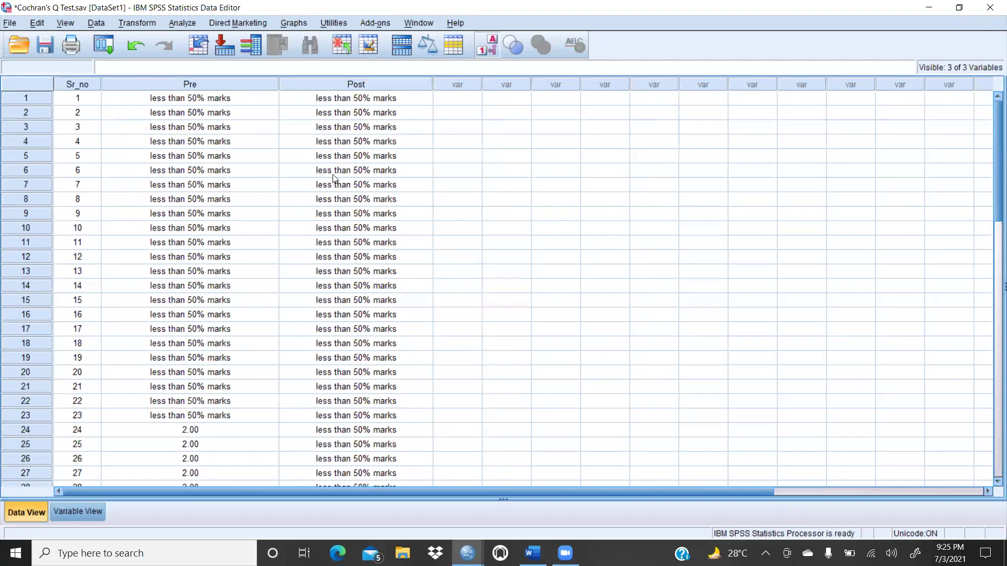
left_click(490, 44)
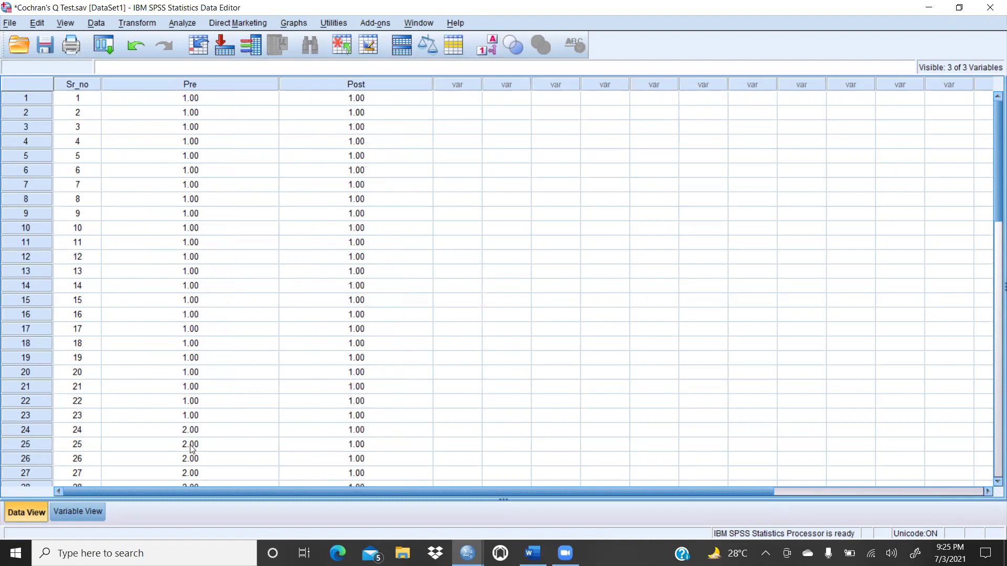
left_click(198, 99)
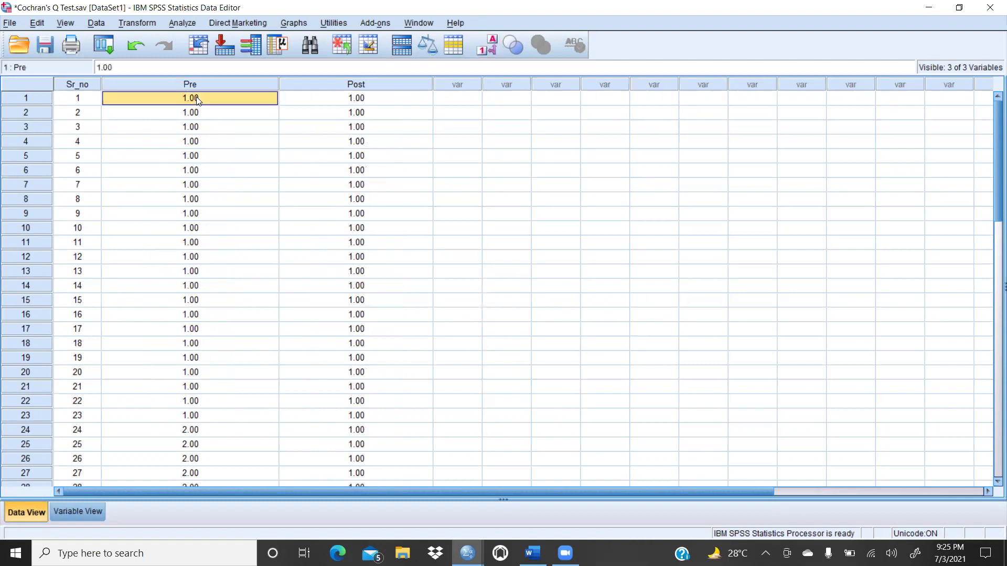
left_click(486, 45)
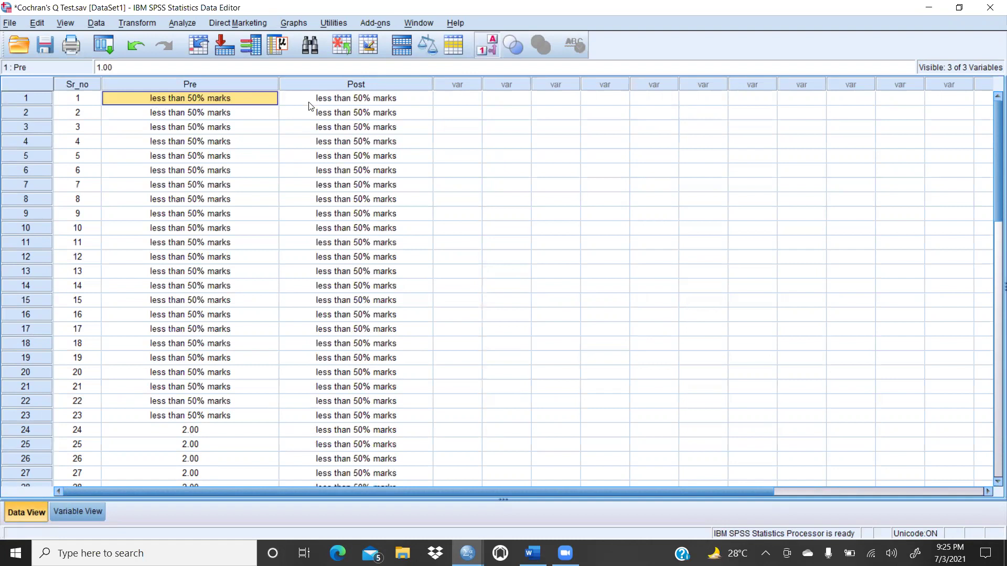
left_click(328, 103)
left_click(496, 40)
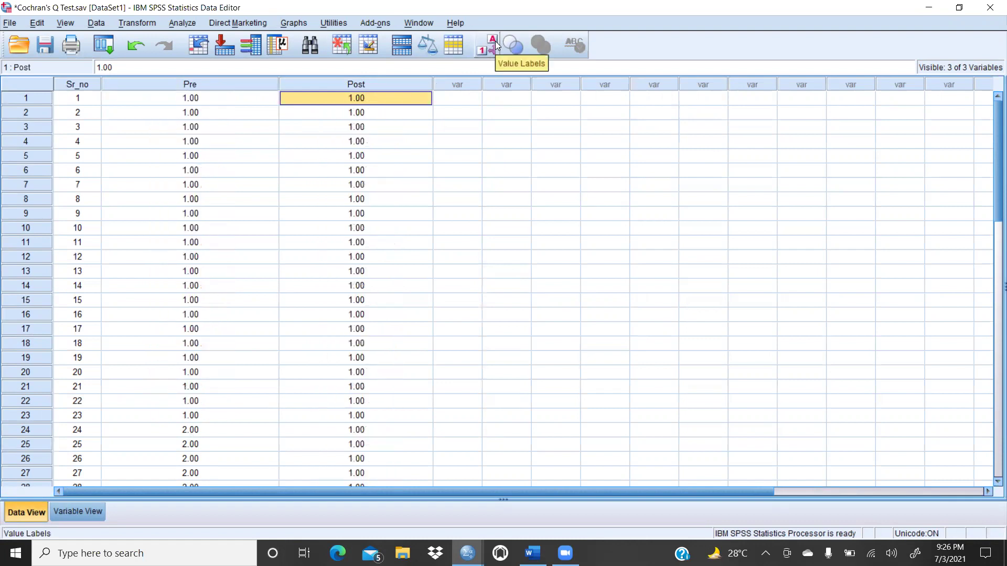
left_click(495, 42)
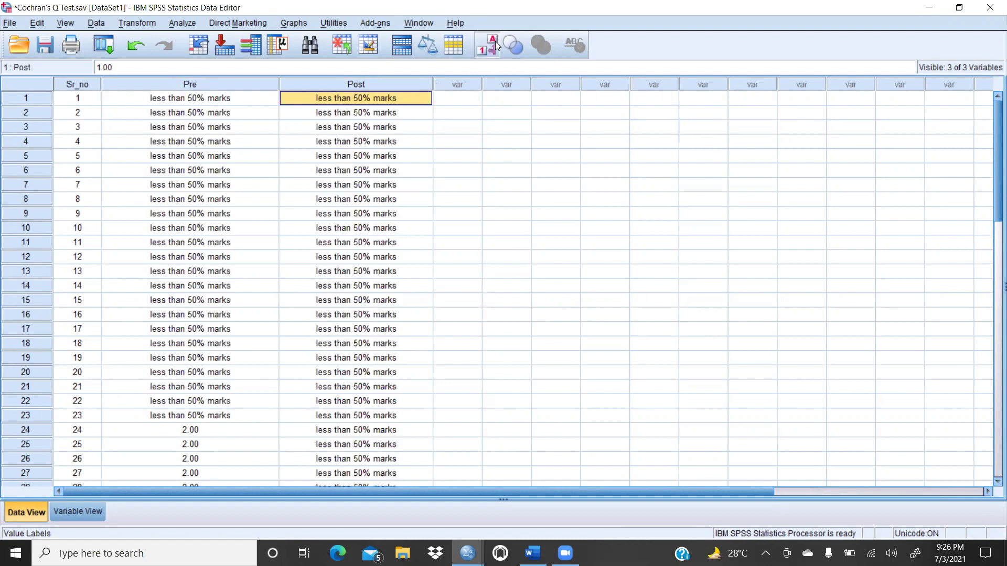
Compare the Pre entry of case 24 with value labels shown and hidden, leaving the value labels shown.
left_click(211, 431)
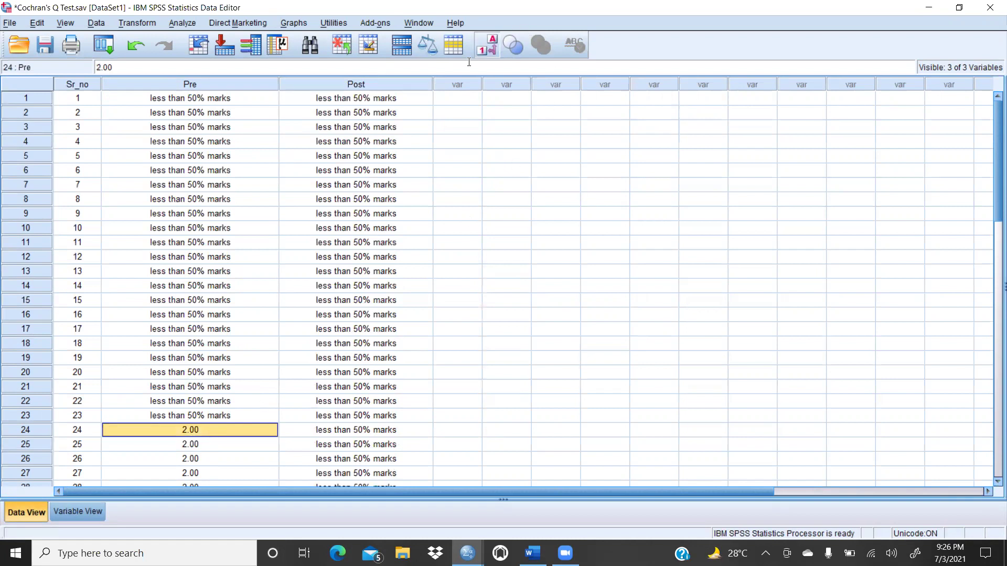
left_click(493, 43)
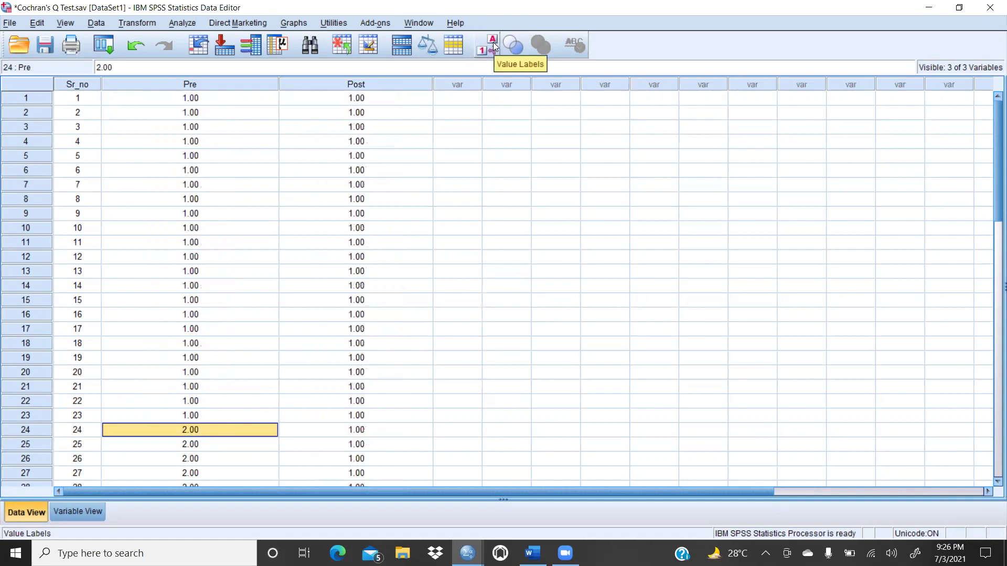
left_click(493, 38)
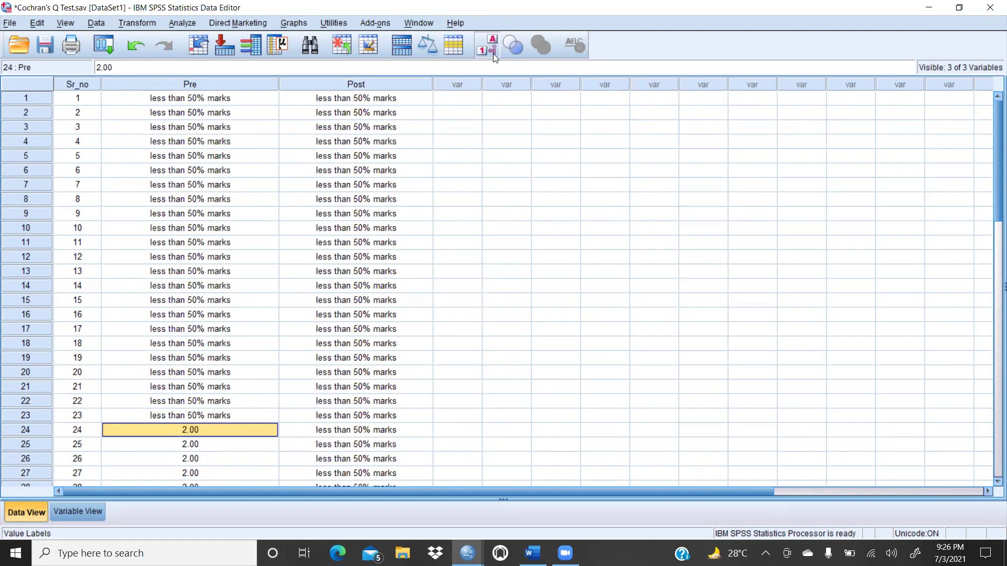
left_click(484, 50)
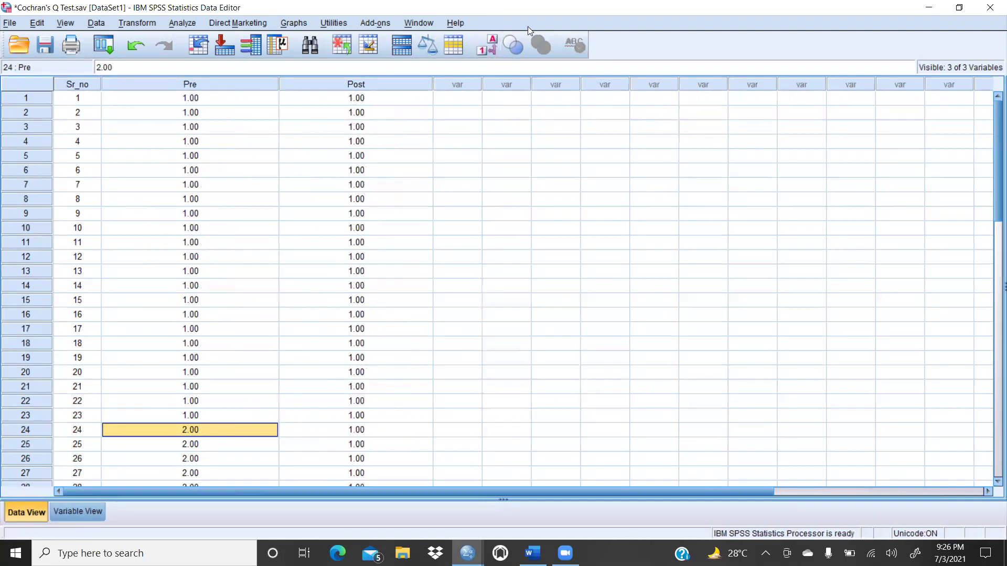
left_click(750, 166)
left_click(492, 36)
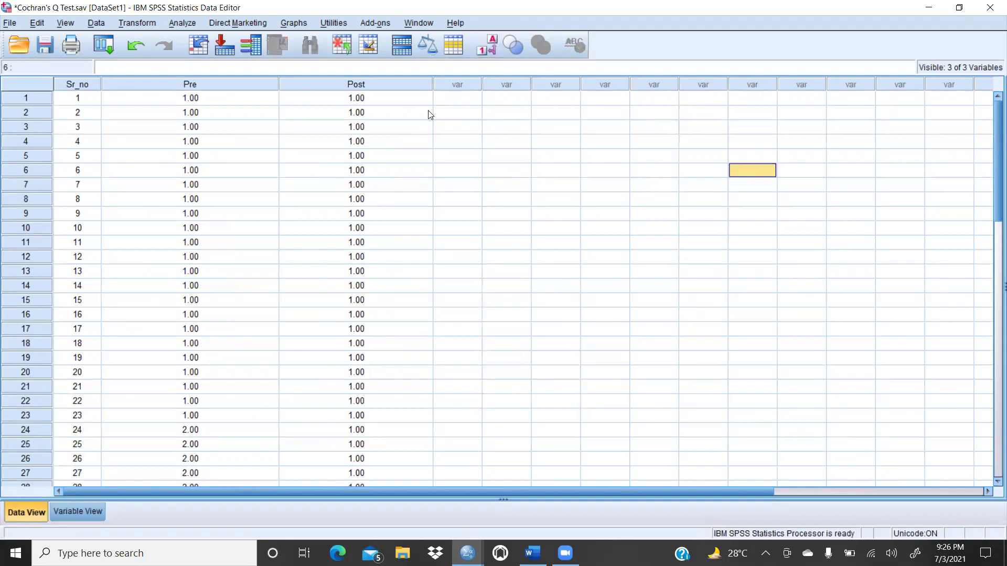
Examine the Pre and Post entries of cases 19 to 45 and open the Pre value of case 24 for editing.
scroll(297, 352, "down", 6)
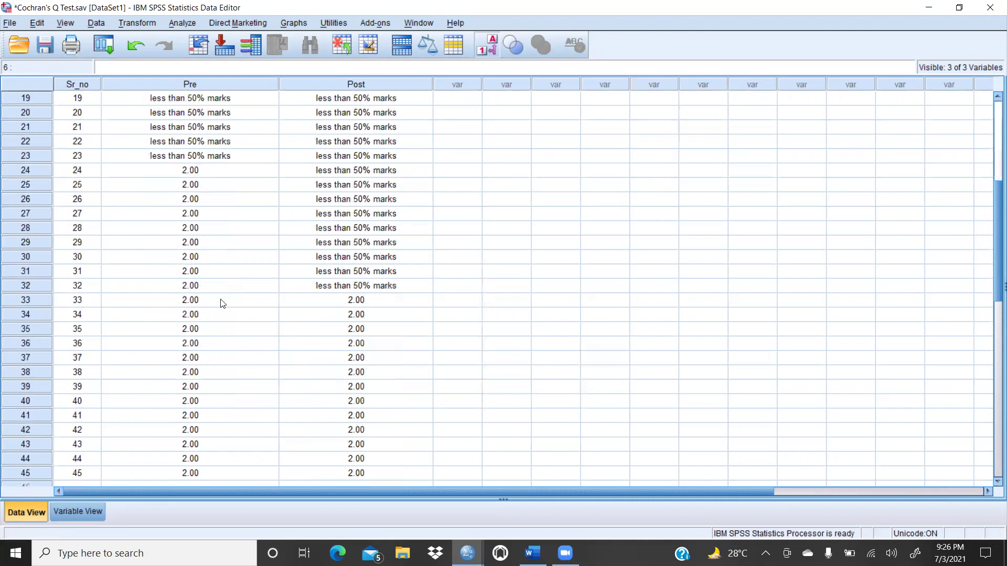
left_click(185, 174)
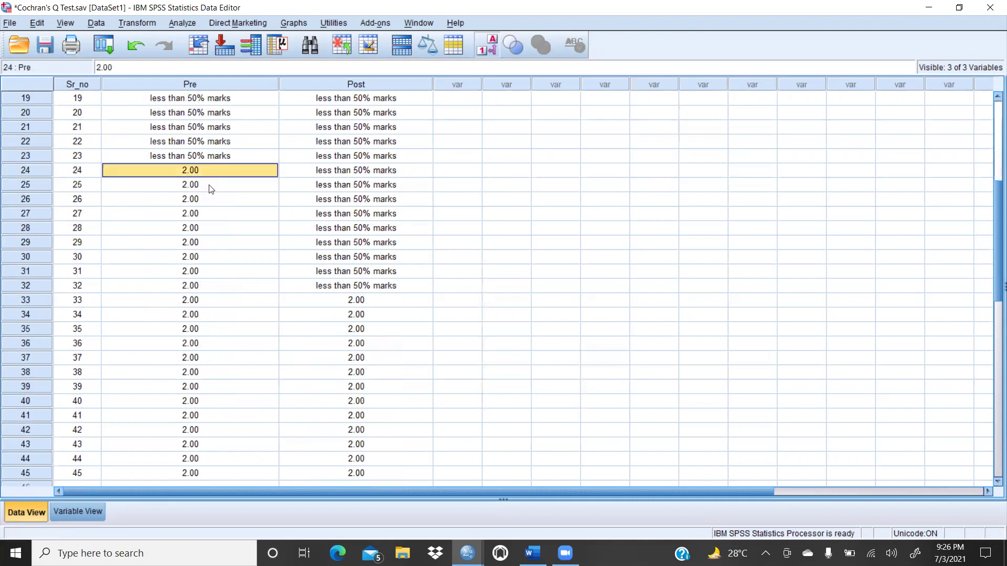
scroll(223, 197, "down", 1)
scroll(266, 291, "up", 1)
double_click(197, 168)
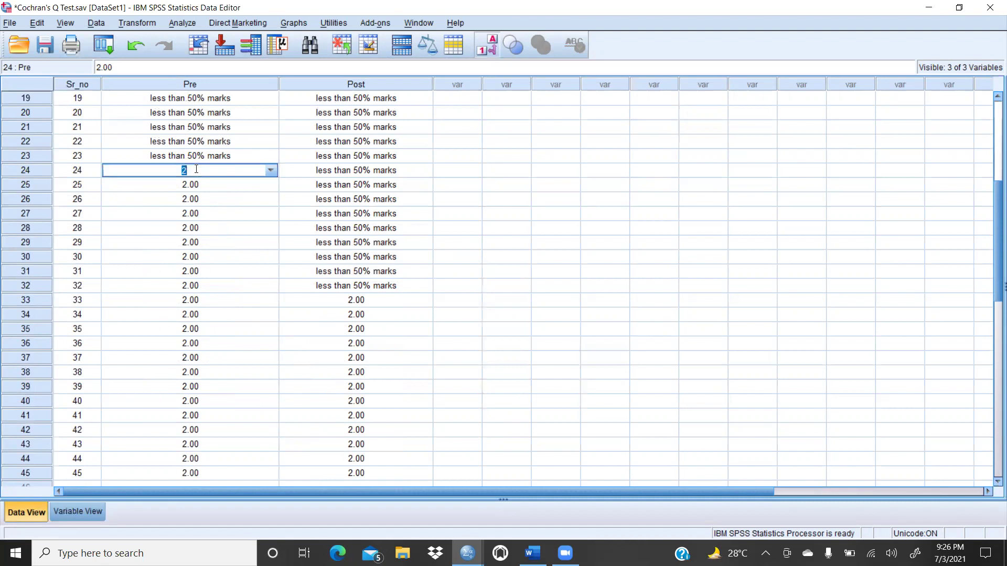
scroll(198, 172, "up", 6)
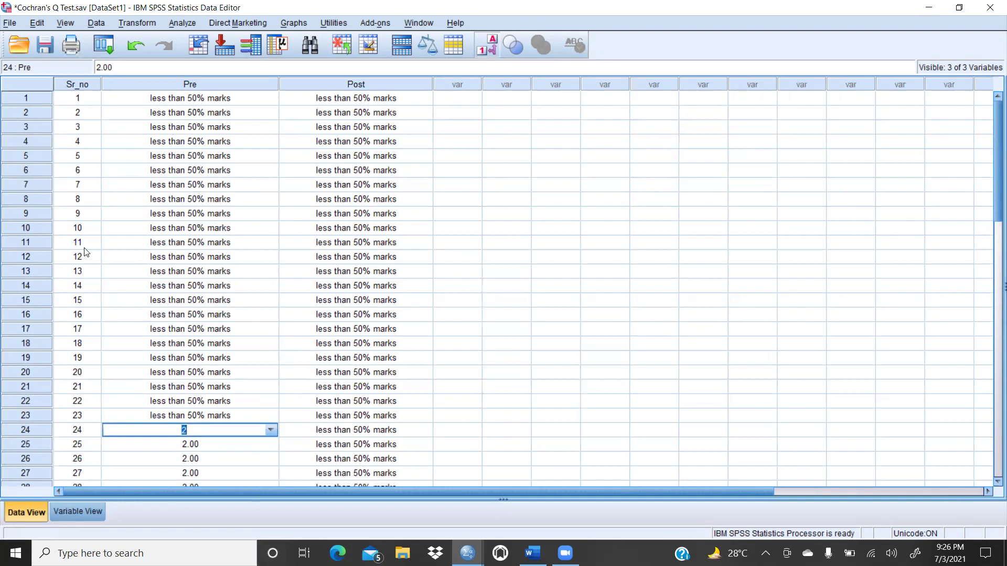
Clear the Pre and Post entries of all 45 cases.
left_click_drag(150, 99, 405, 175)
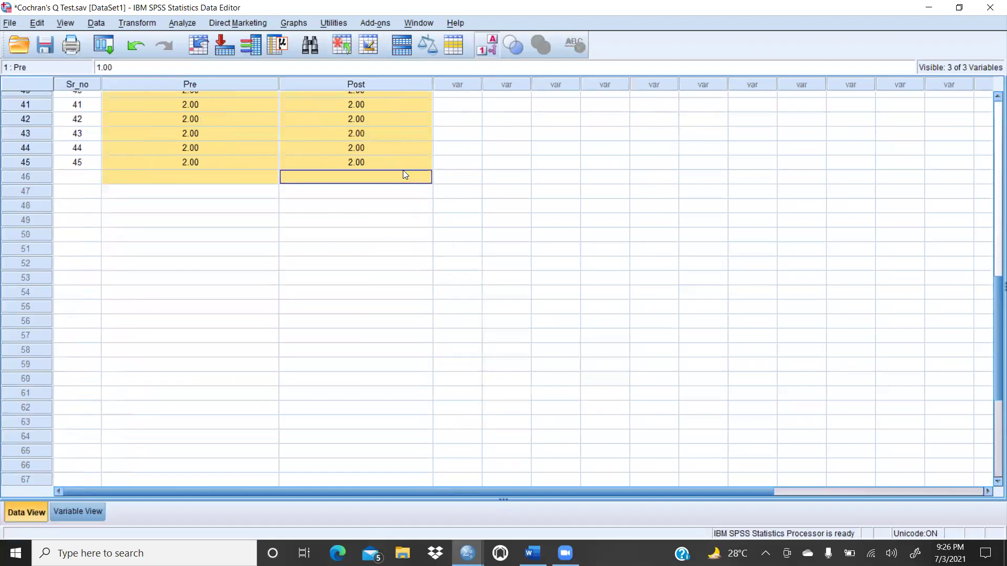
key("Delete")
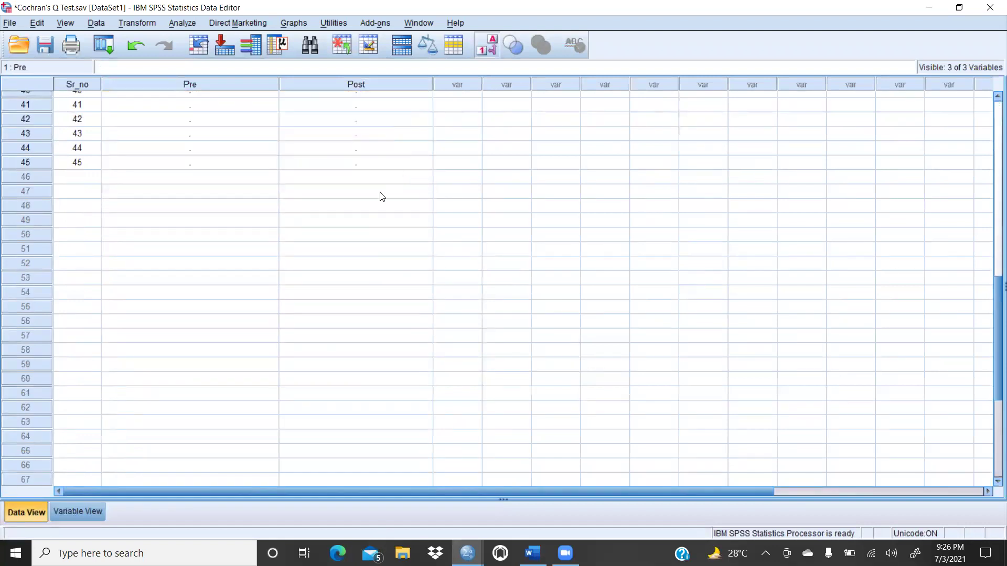
Switch to the Word document and copy the two columns of 0 and 1 marks for all 45 students.
left_click(532, 554)
scroll(517, 367, "up", 15)
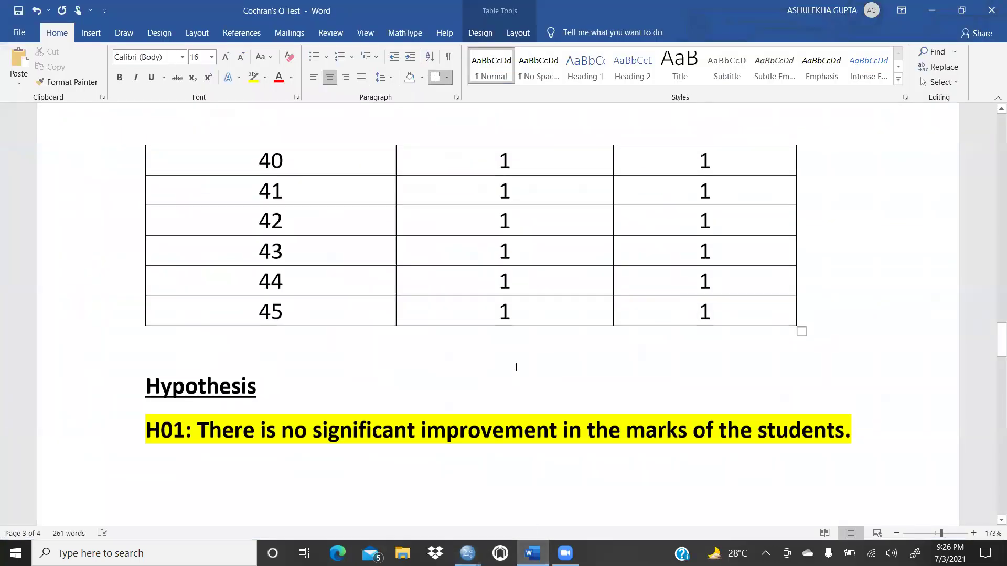
scroll(516, 366, "up", 15)
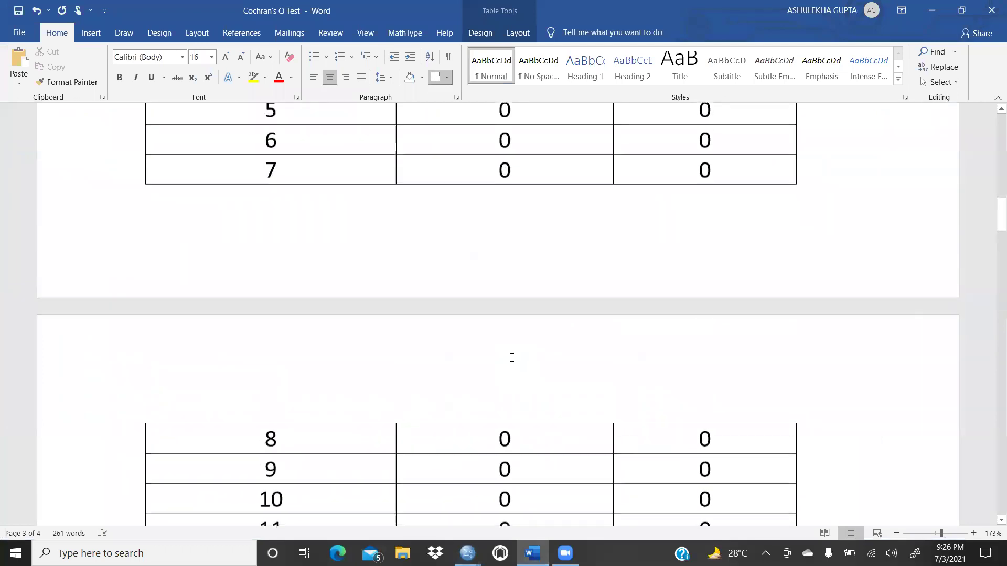
left_click_drag(487, 403, 663, 259)
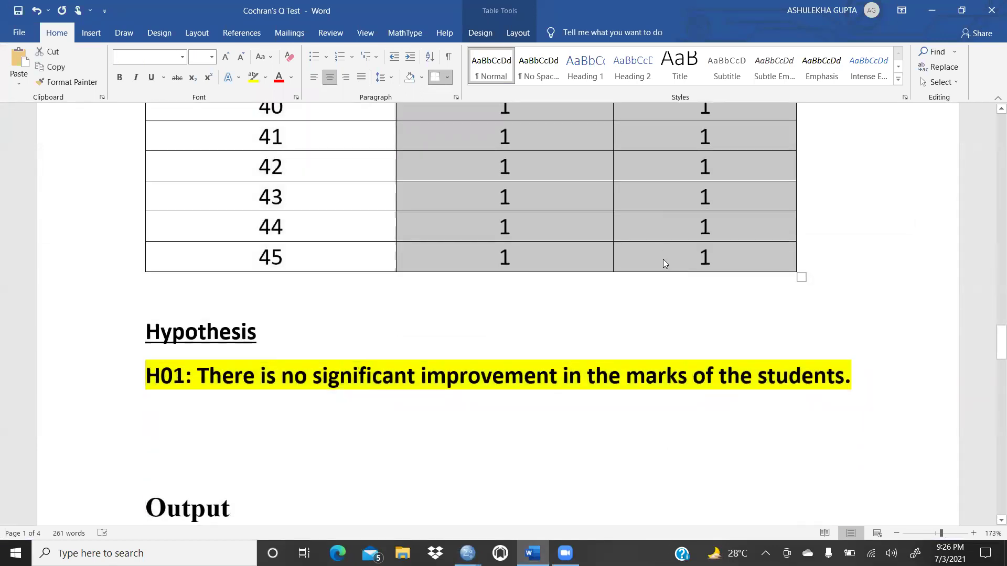
right_click(663, 259)
left_click(691, 287)
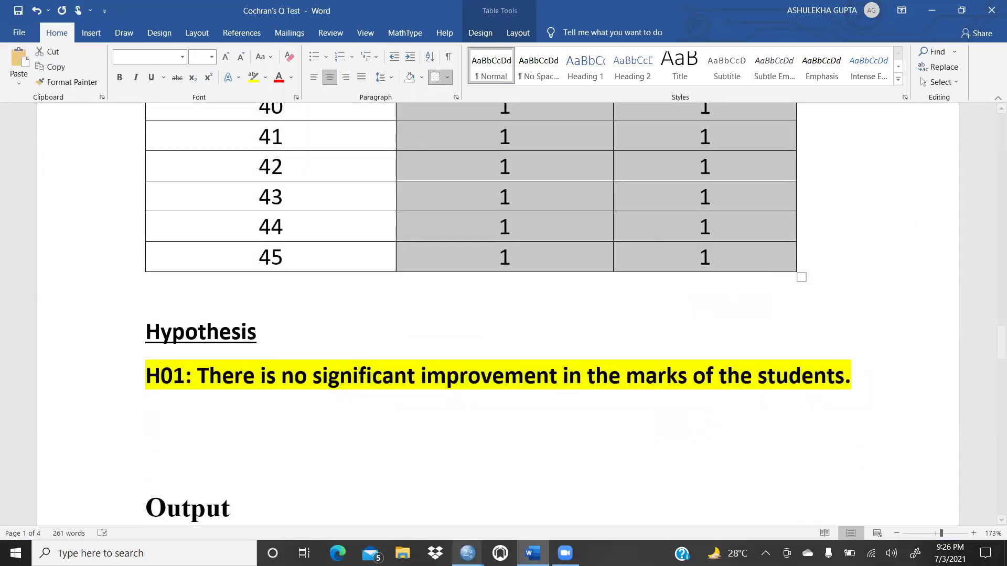
Switch back to the SPSS dataset, paste the copied marks into Pre and Post for cases 1 to 45, and display them as numeric codes.
left_click(468, 553)
left_click(448, 501)
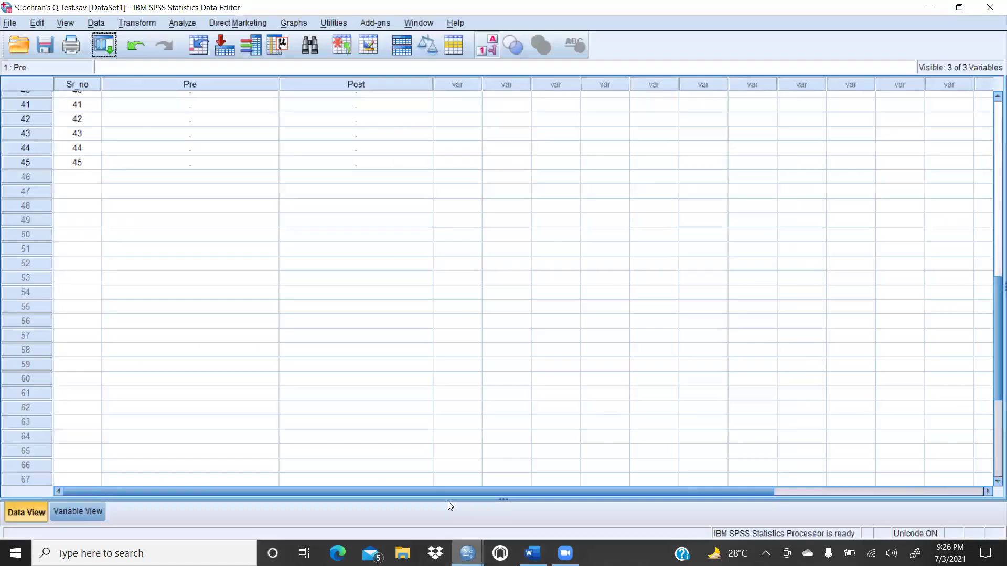
scroll(312, 326, "up", 12)
scroll(311, 325, "up", 2)
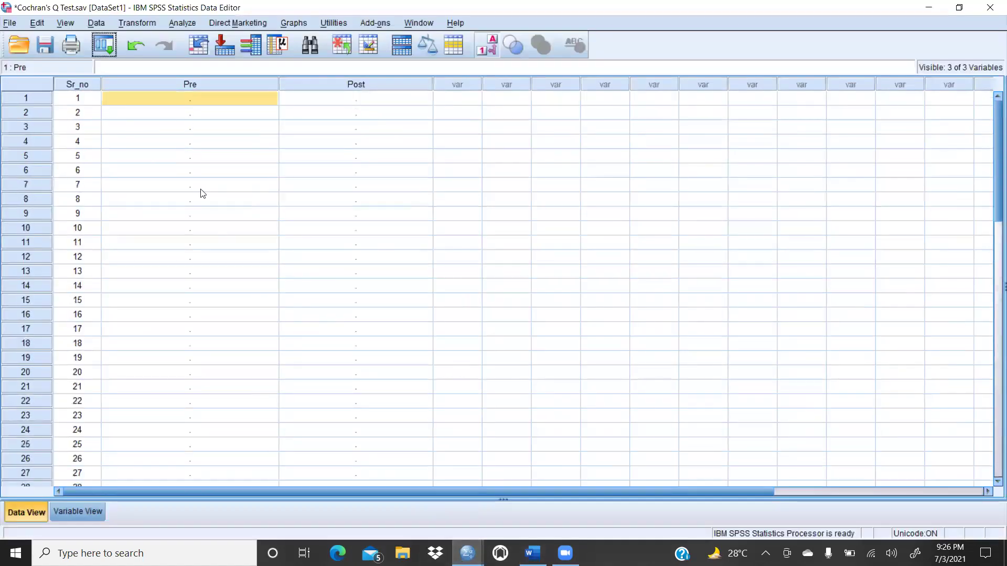
left_click(186, 98)
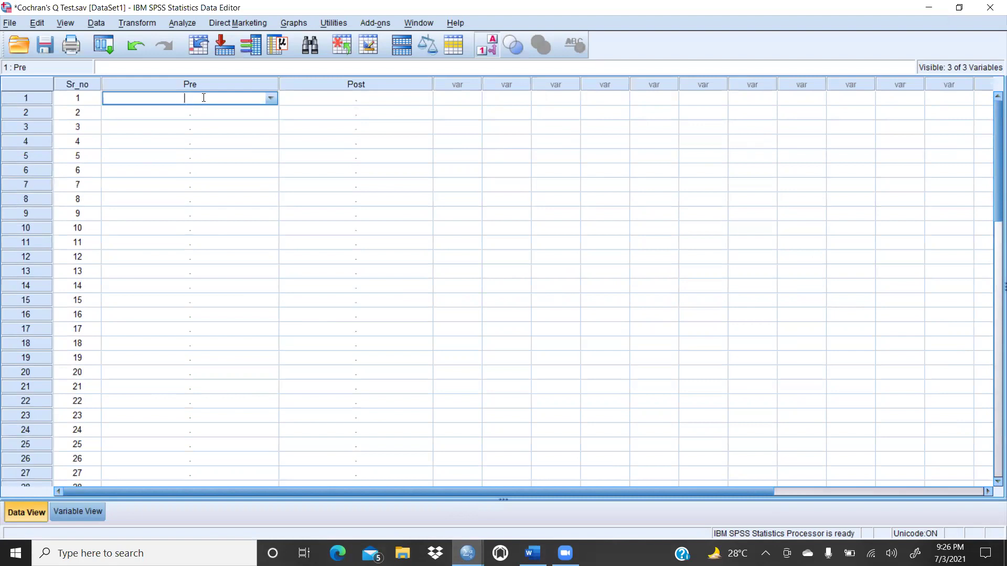
left_click(255, 160)
left_click(179, 103)
left_click(179, 103)
left_click(396, 110)
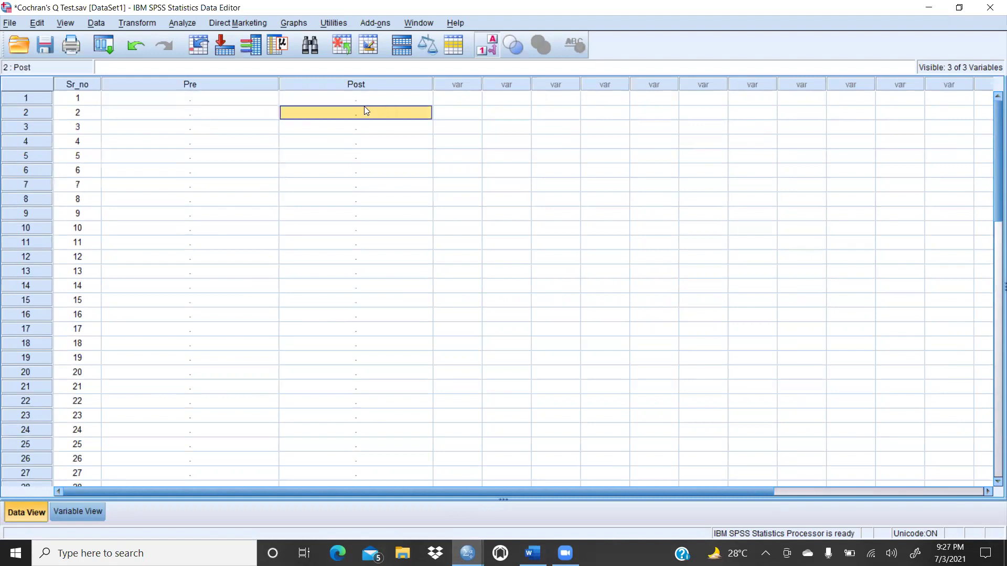
left_click_drag(236, 97, 386, 230)
right_click(386, 230)
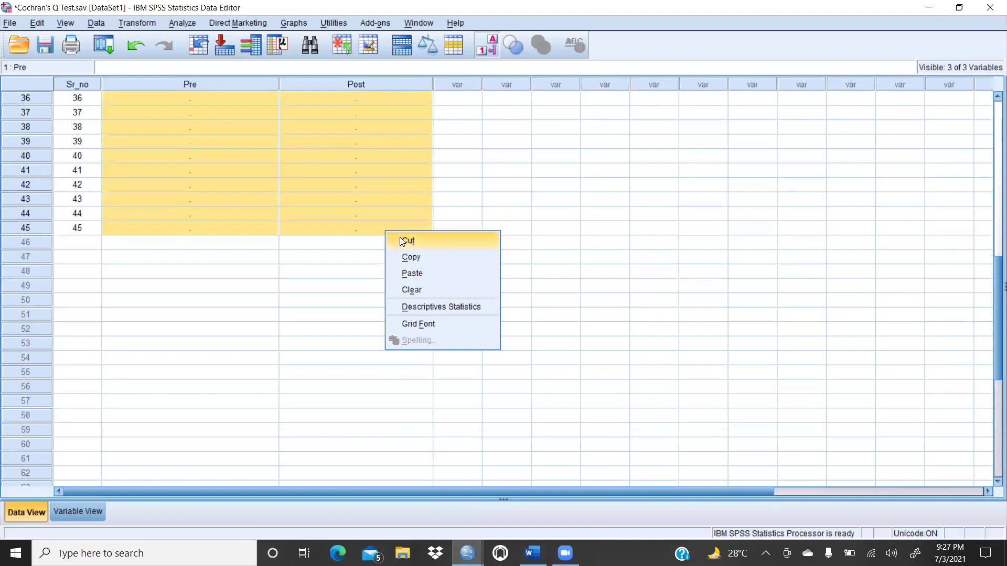
left_click(411, 274)
scroll(460, 253, "up", 12)
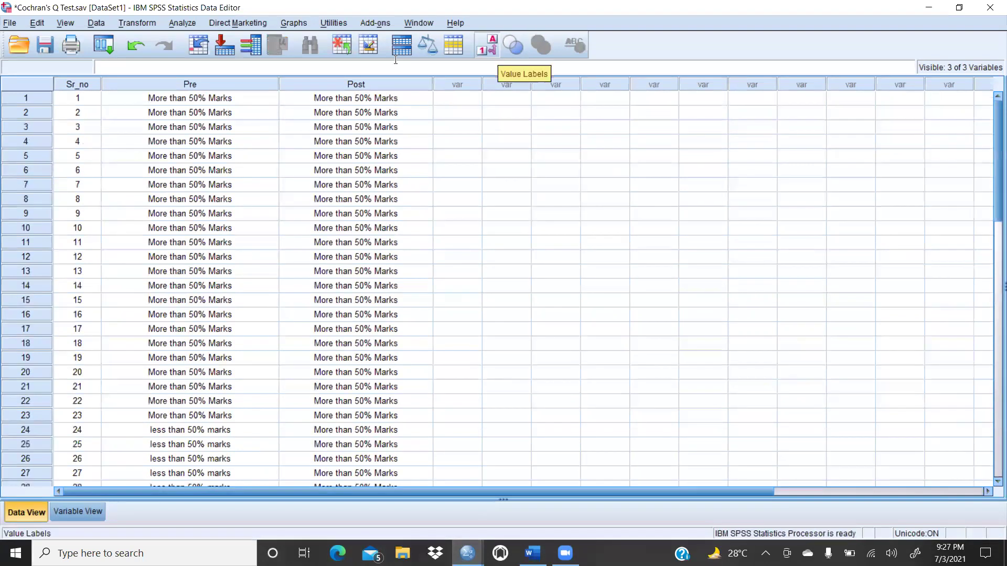
left_click(529, 33)
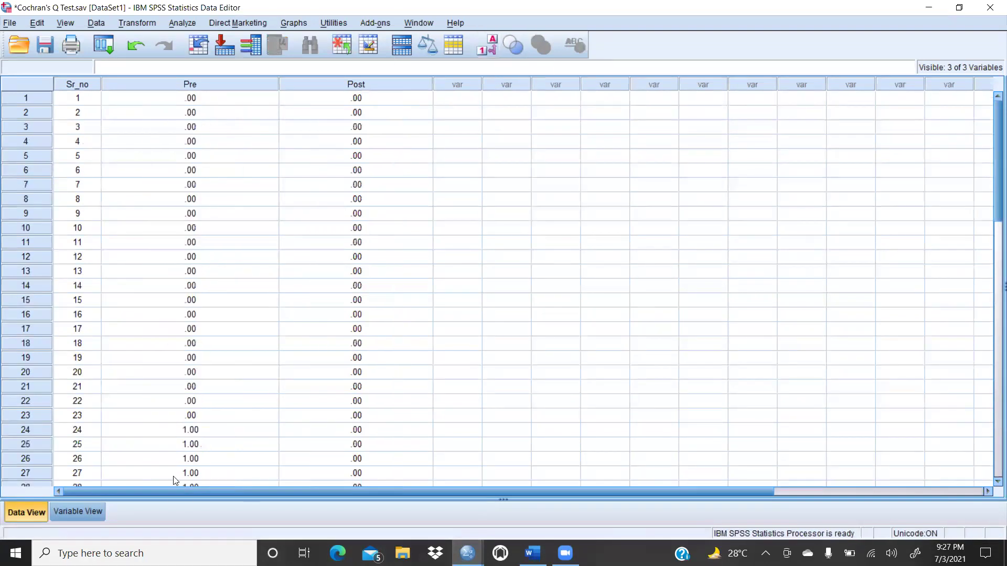
Set the decimals of the Pre and Post variables to 0.
left_click(84, 512)
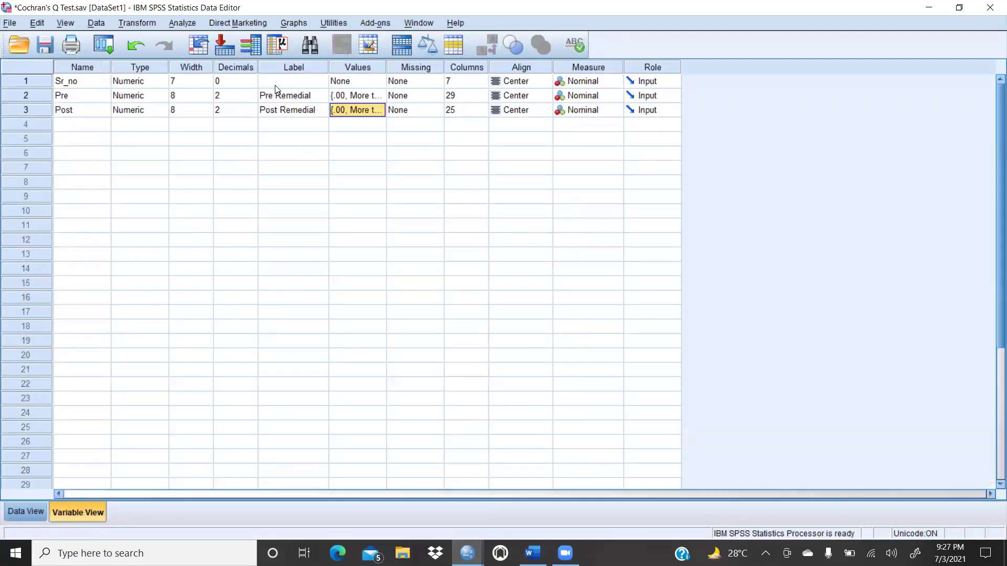
left_click(244, 95)
left_click(252, 98)
left_click(252, 98)
left_click(254, 110)
left_click(254, 112)
left_click(253, 111)
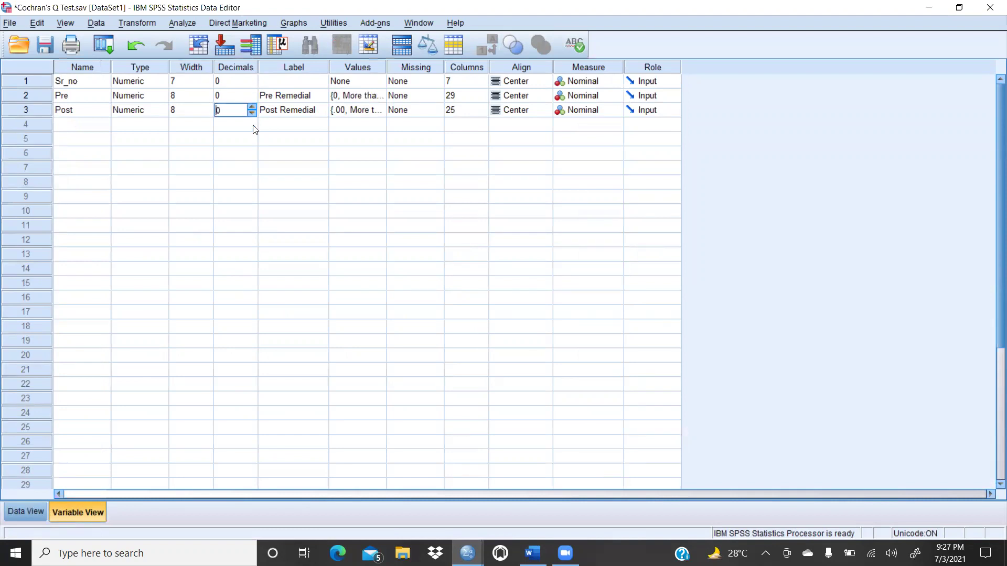
left_click(247, 154)
Compare the numeric codes with the value labels for Pre cases 1 and 24, leaving the value labels hidden.
left_click(27, 511)
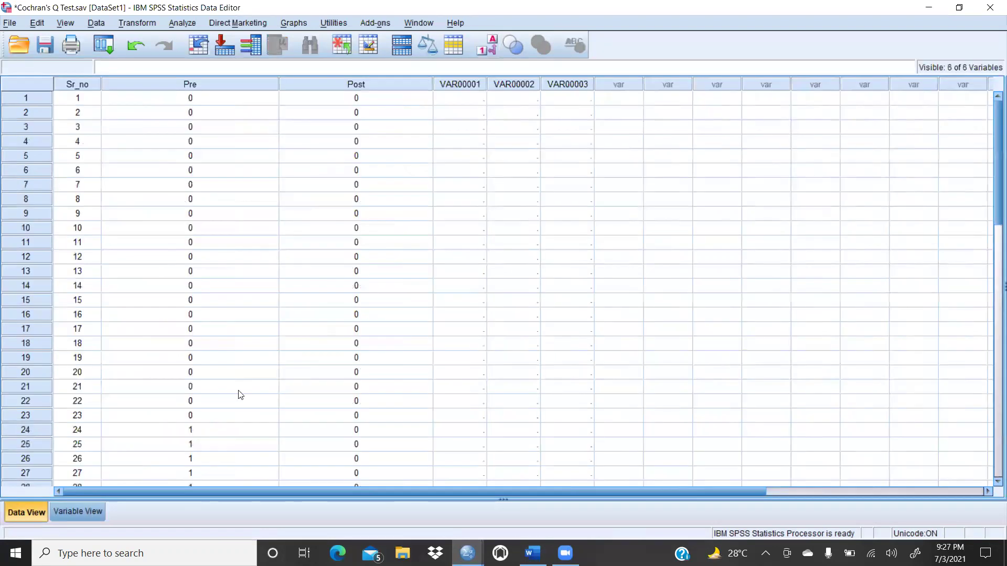
left_click(206, 98)
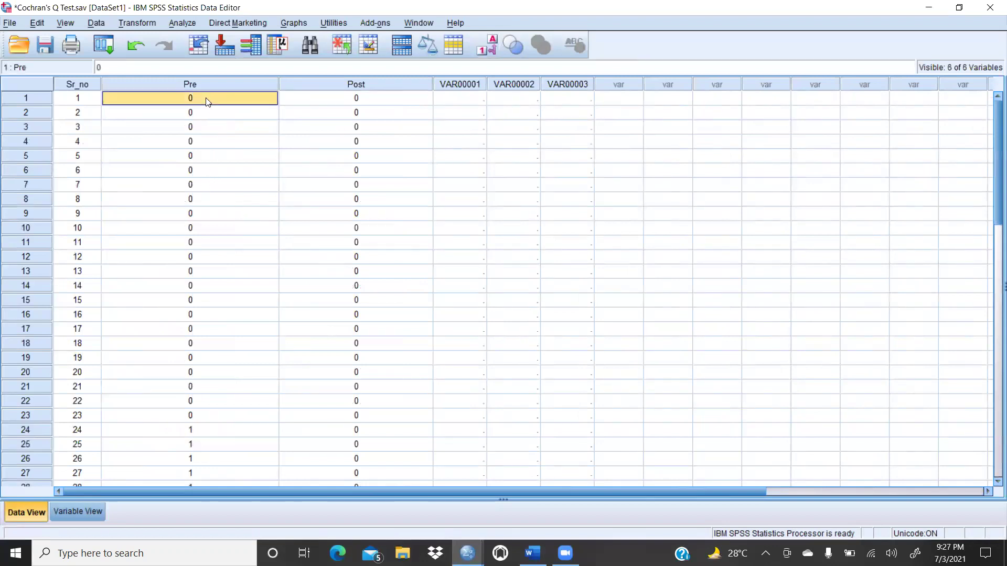
left_click(492, 44)
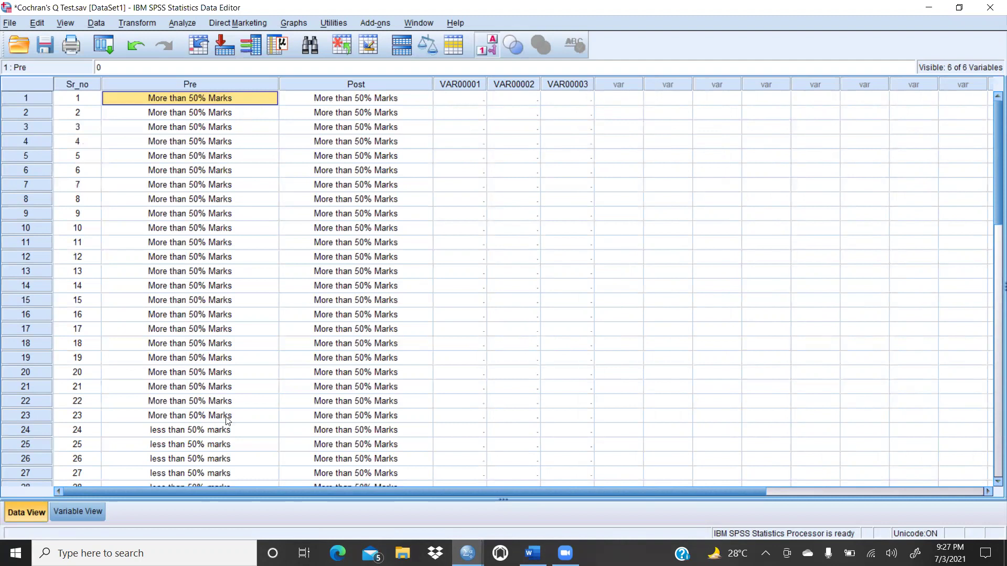
left_click(223, 433)
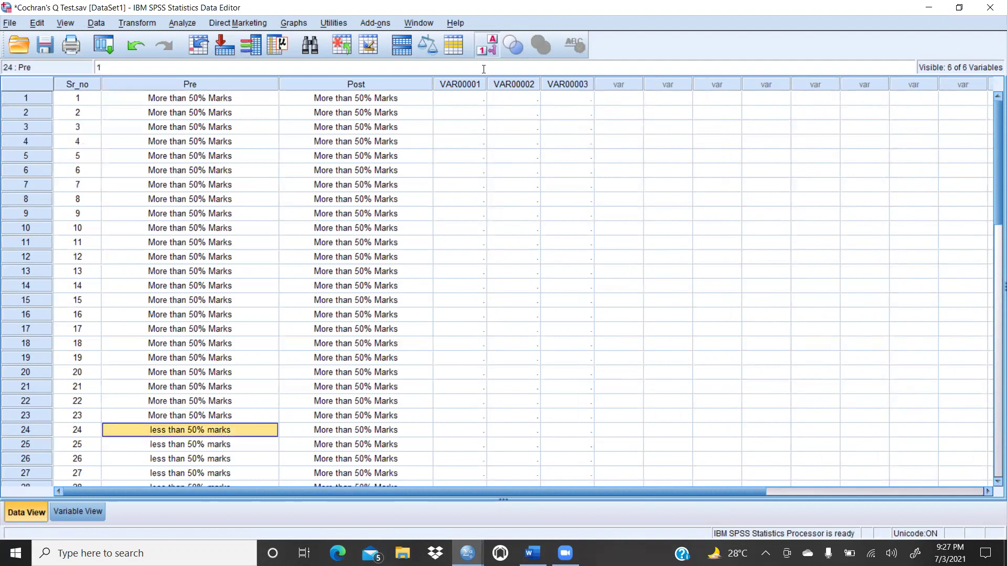
left_click(495, 39)
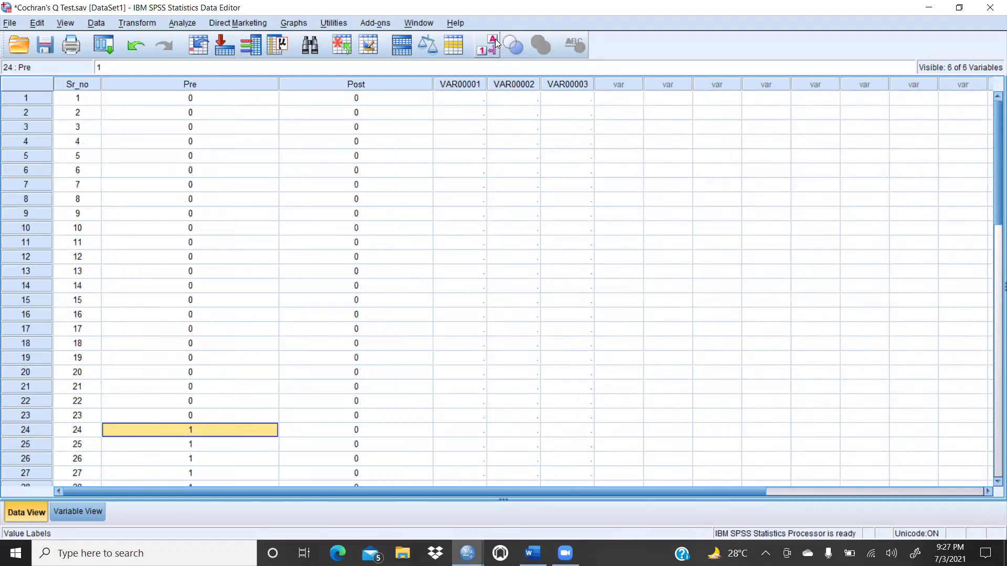
left_click(361, 96)
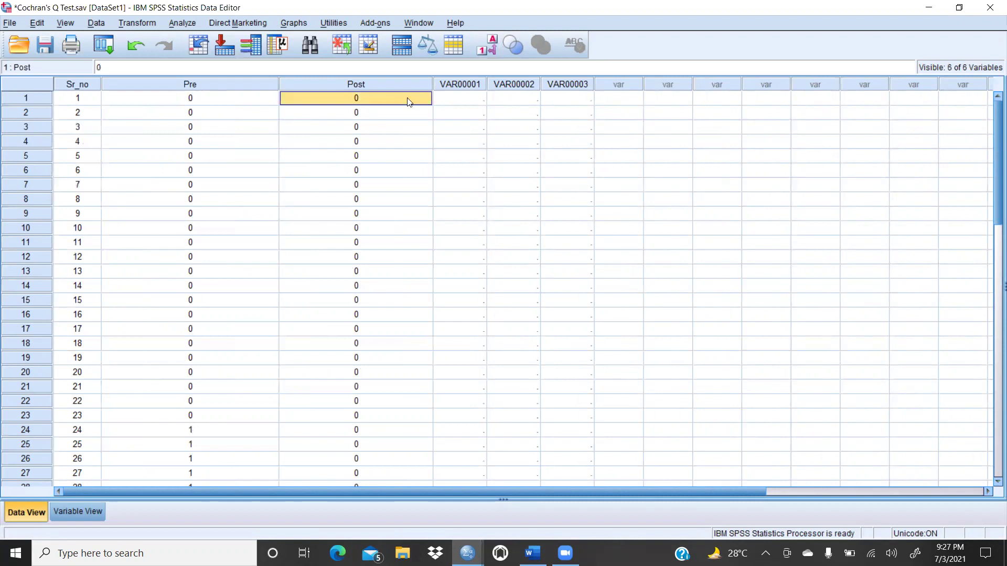
Delete the unneeded variables VAR00001, VAR00002 and VAR00003 from the variable definitions.
left_click(80, 512)
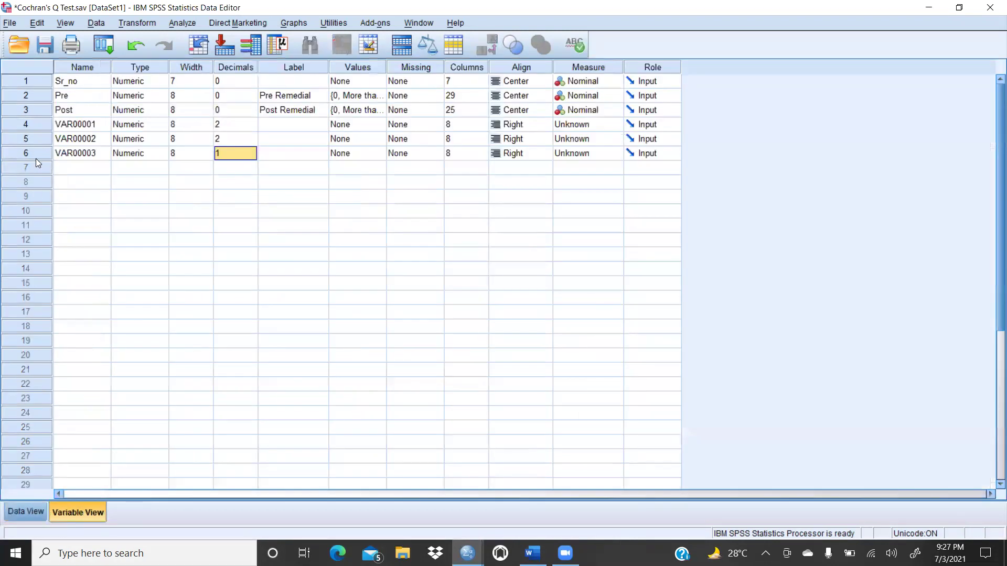
left_click(73, 122)
right_click(74, 122)
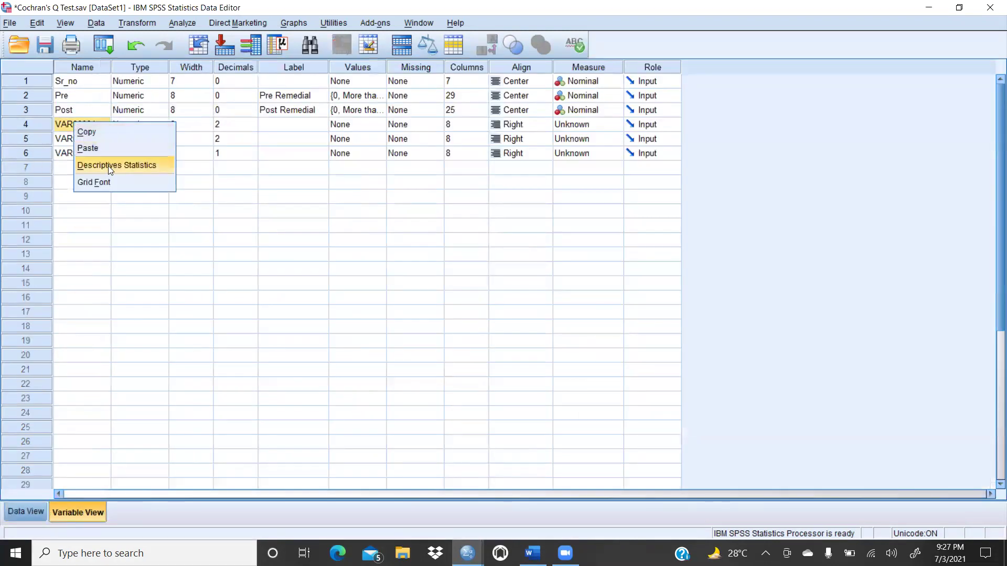
left_click(31, 125)
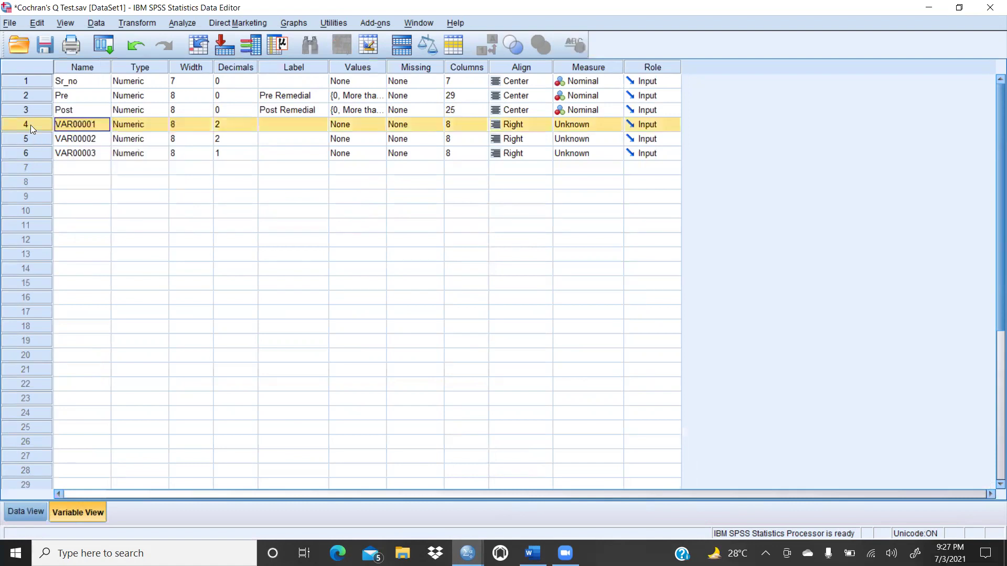
right_click(30, 125)
left_click(55, 167)
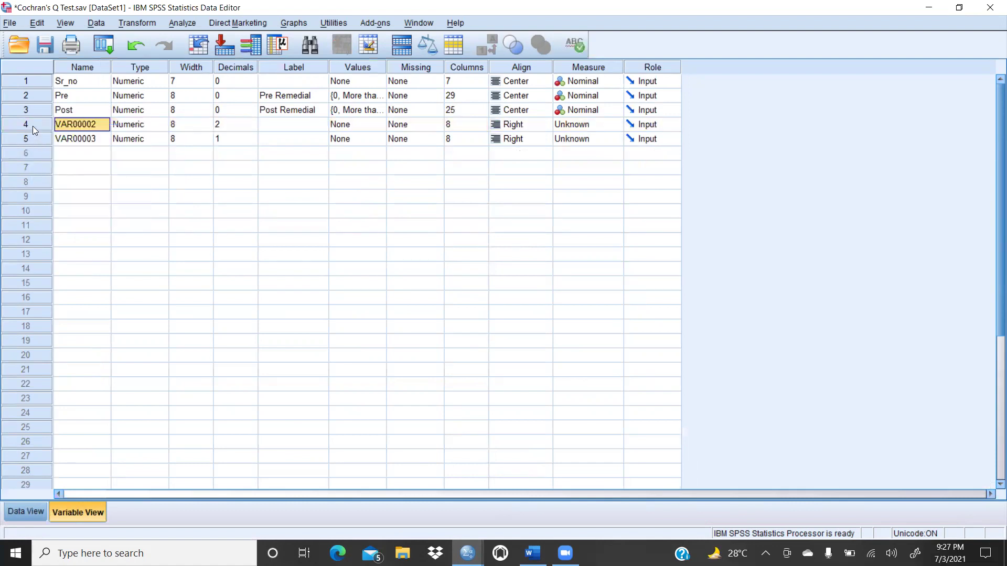
left_click(33, 126)
right_click(36, 128)
left_click(57, 167)
left_click(31, 124)
right_click(31, 123)
left_click(49, 168)
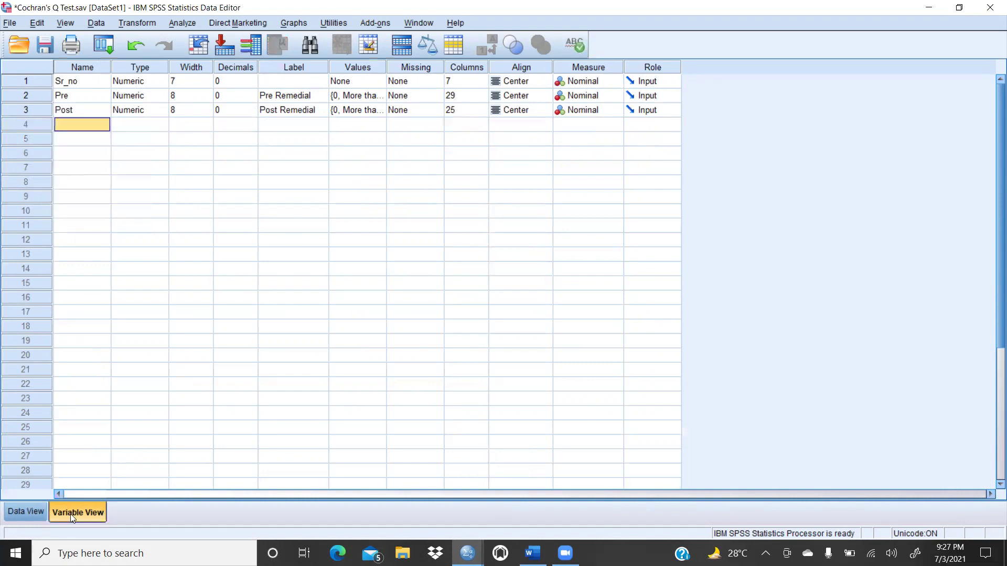
Compare the numeric codes with the value labels for Post cases 1 and 43, leaving the value labels shown.
left_click(28, 512)
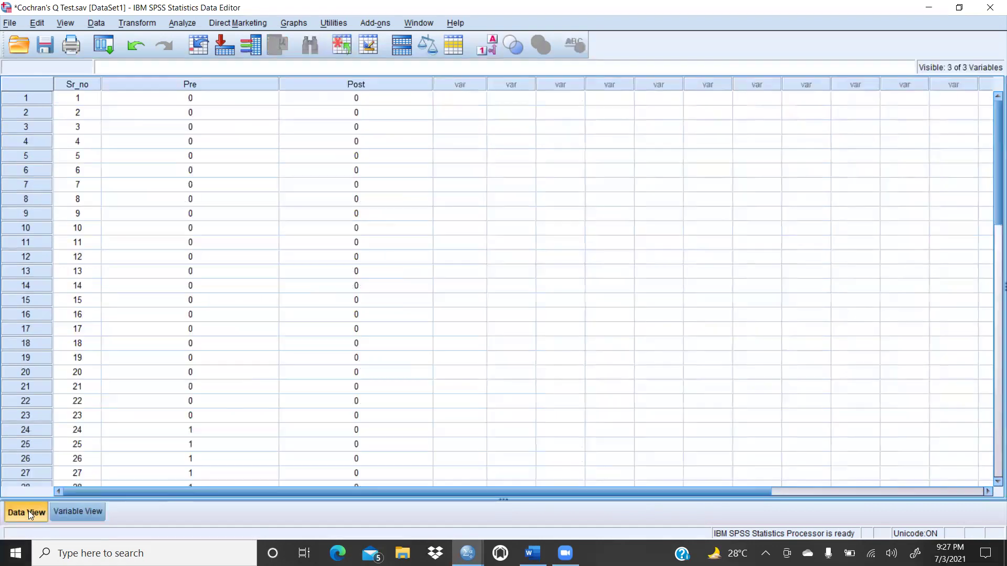
left_click(365, 101)
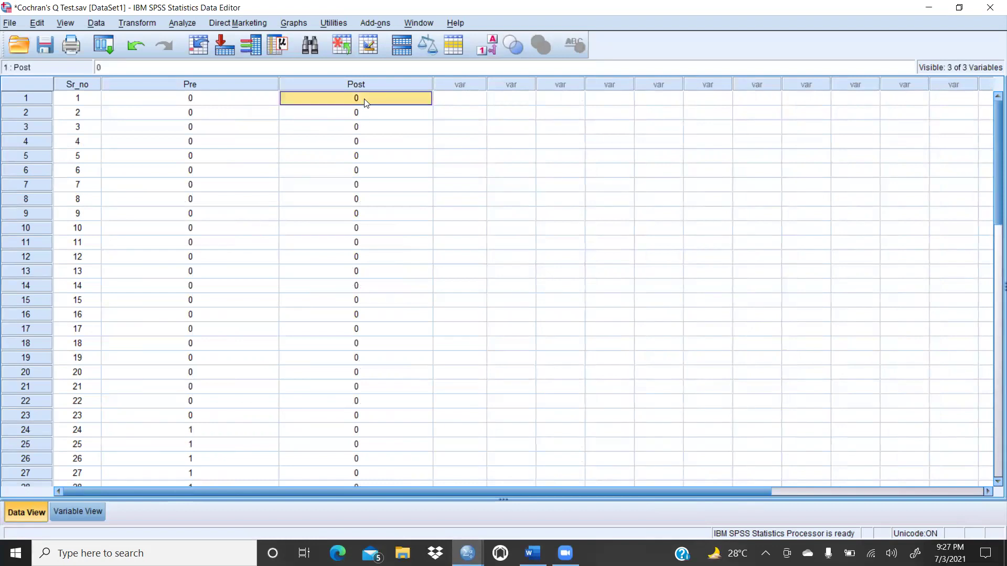
left_click(491, 41)
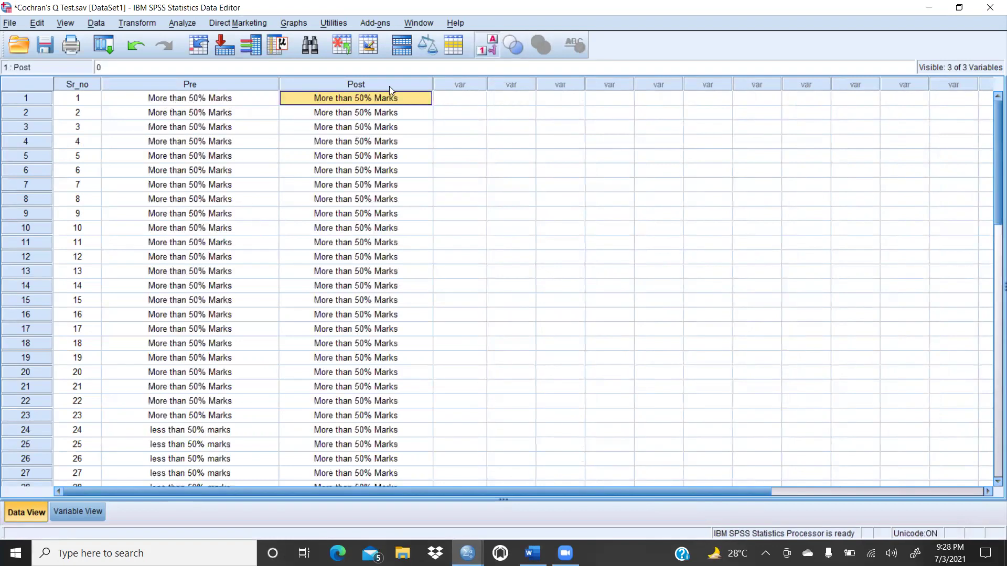
scroll(414, 447, "down", 9)
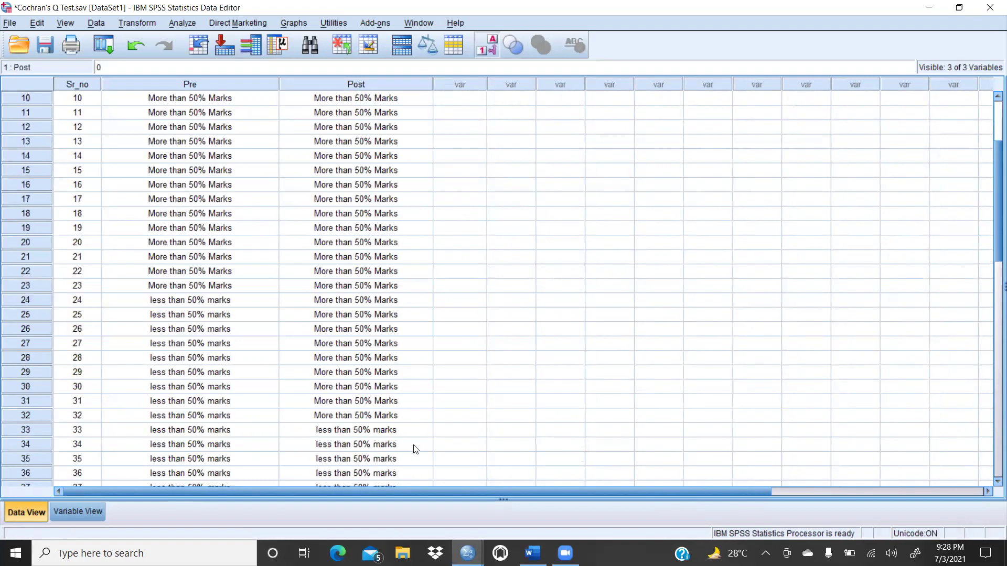
left_click(369, 317)
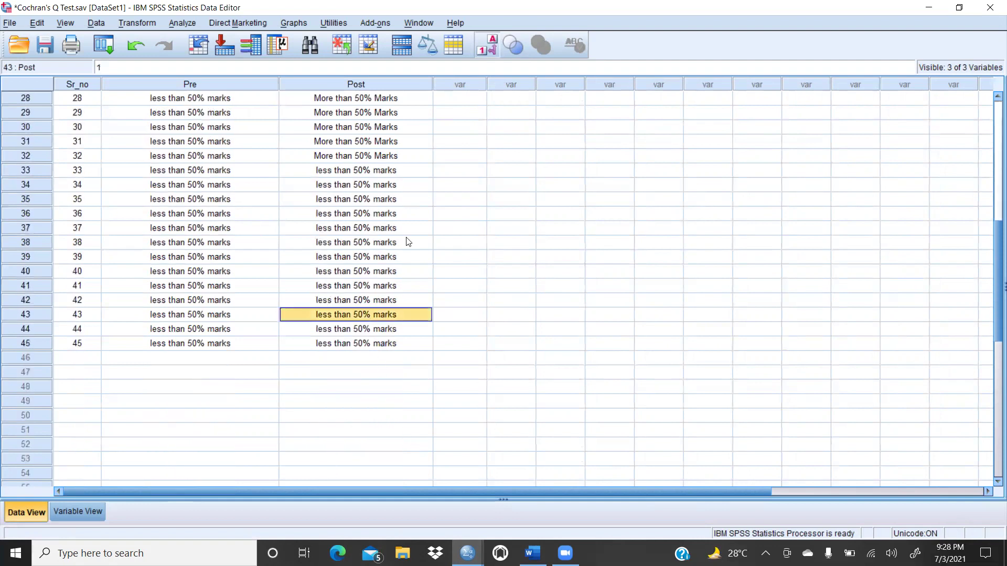
left_click(493, 44)
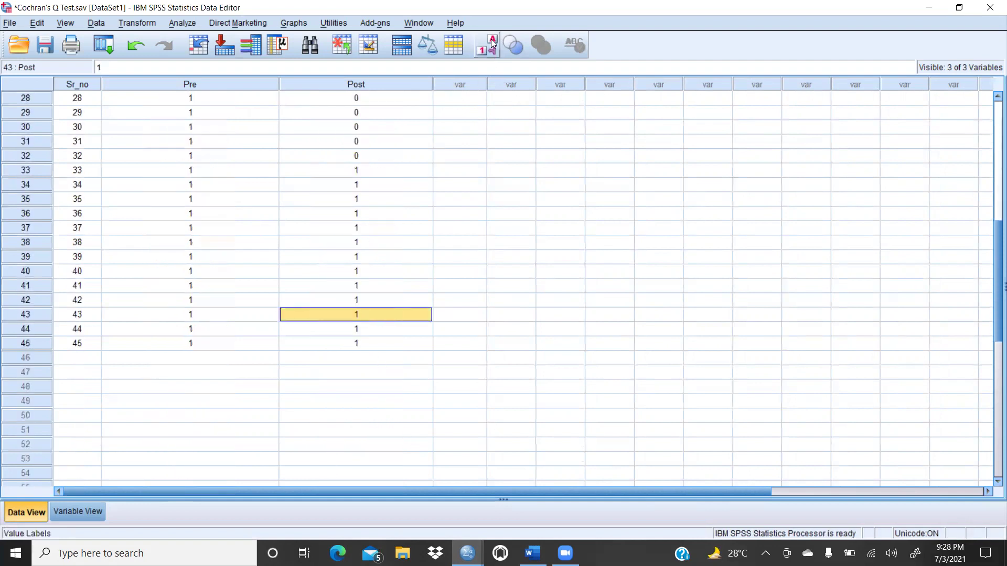
left_click(493, 44)
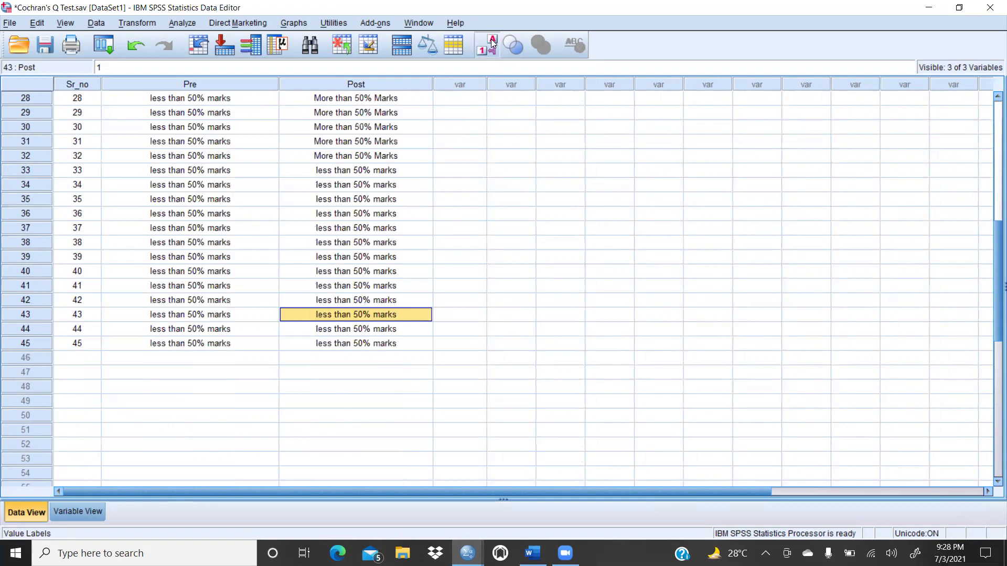
Check the codes behind the labelled Post entries of cases 31 and 45, and return to the first case.
left_click(366, 147)
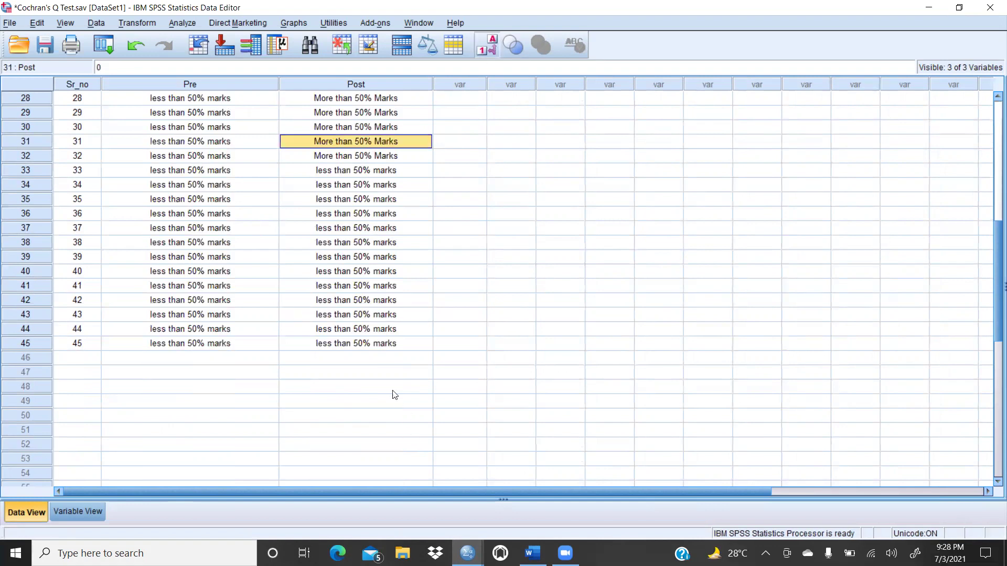
left_click(389, 347)
scroll(442, 361, "up", 6)
scroll(442, 361, "up", 3)
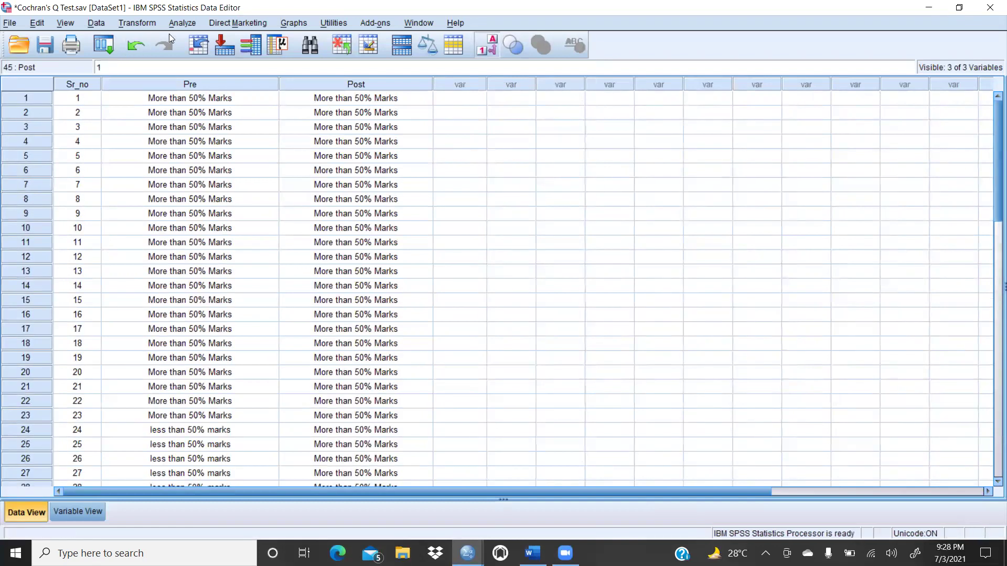
Set up a related-samples nonparametric test from reset settings, with Pre Remedial and Post Remedial as the test fields.
left_click(181, 24)
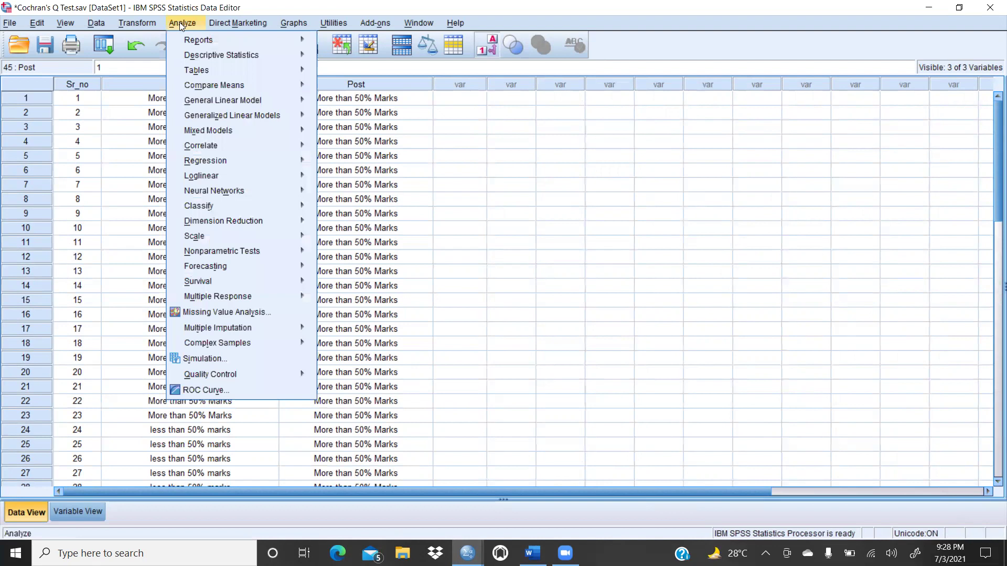
mouse_move(214, 254)
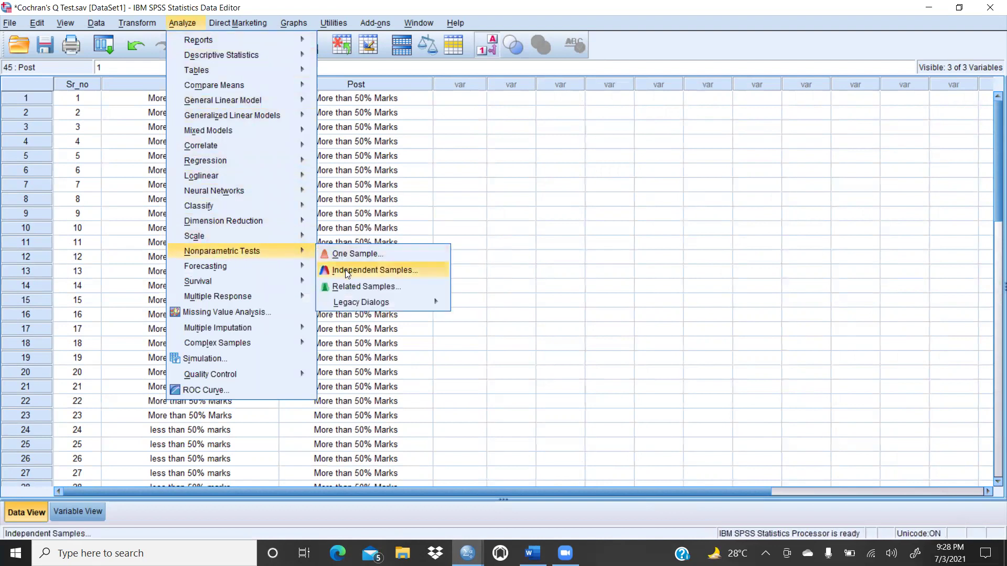
left_click(375, 287)
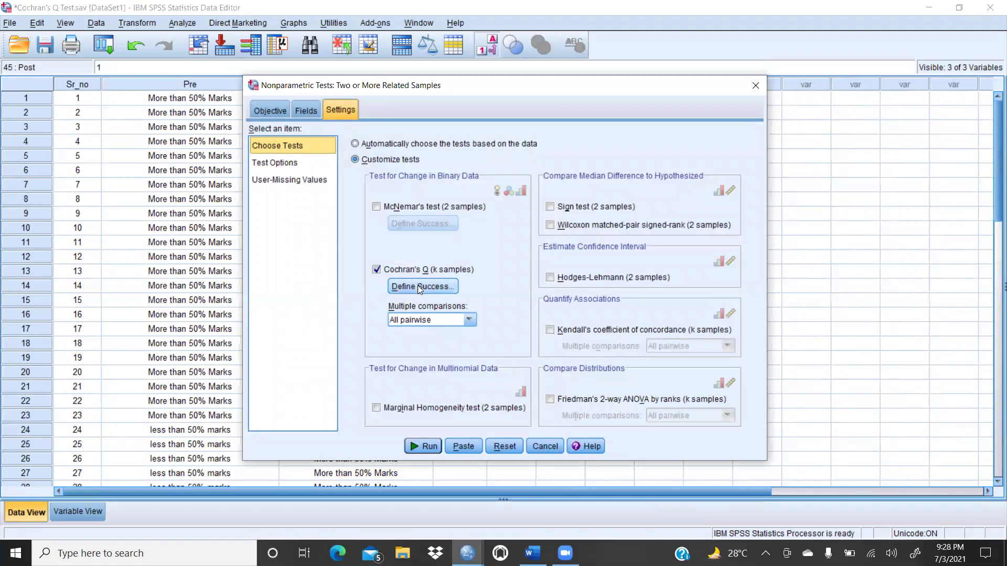
left_click(310, 110)
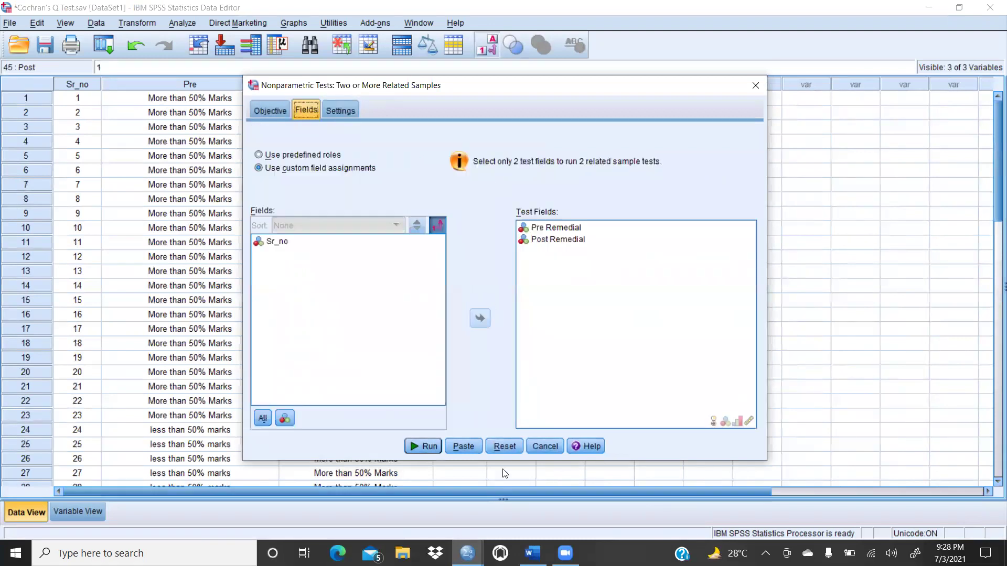
left_click(504, 446)
left_click(303, 254)
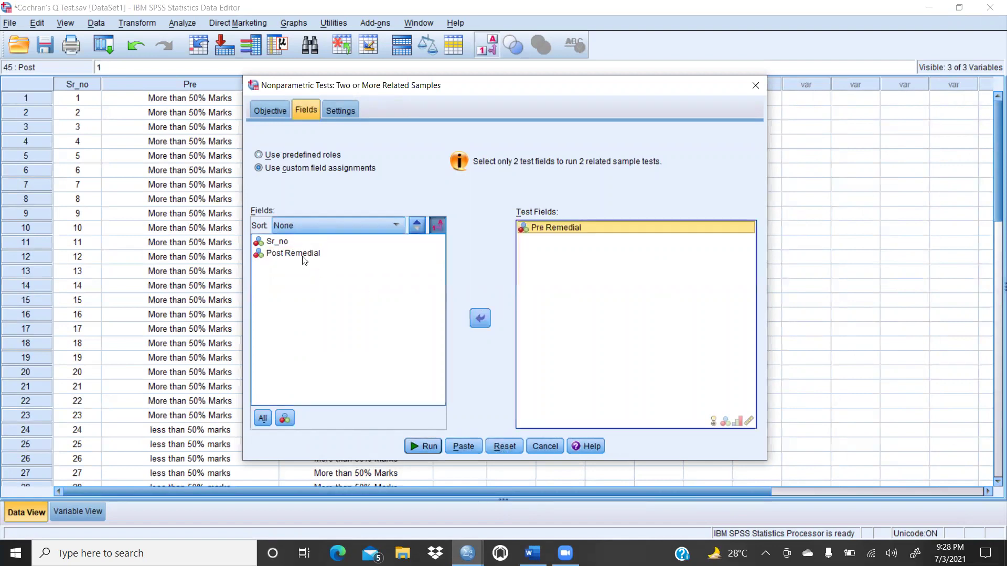
left_click(304, 254)
left_click(481, 318)
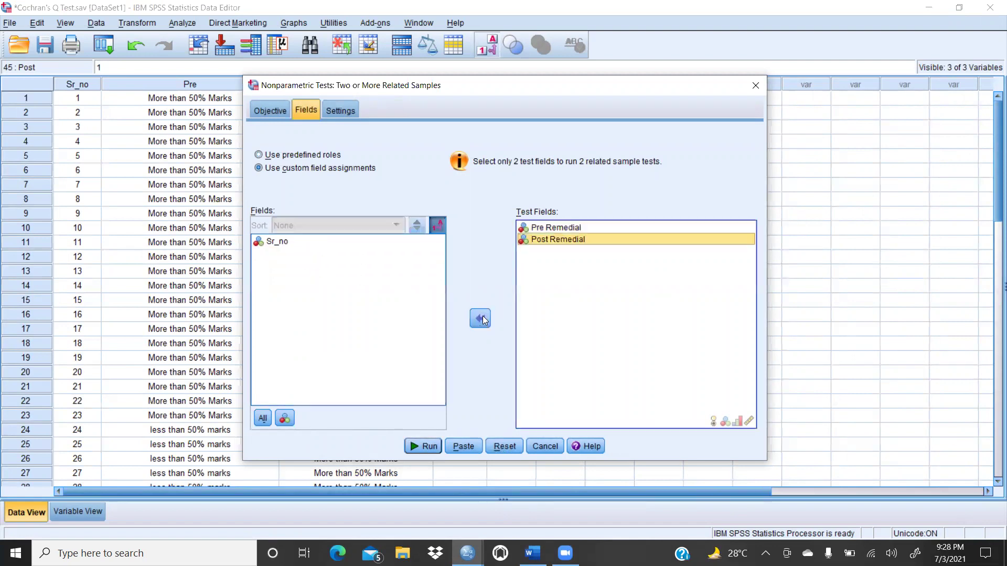
Customize the analysis to Cochran's Q (k samples) with All pairwise multiple comparisons and run it.
left_click(348, 111)
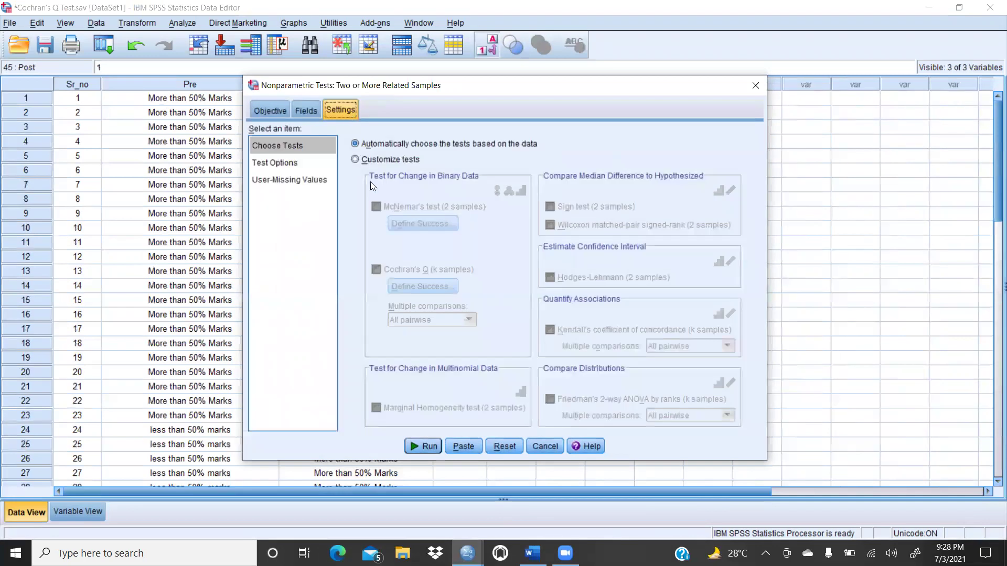
left_click(355, 159)
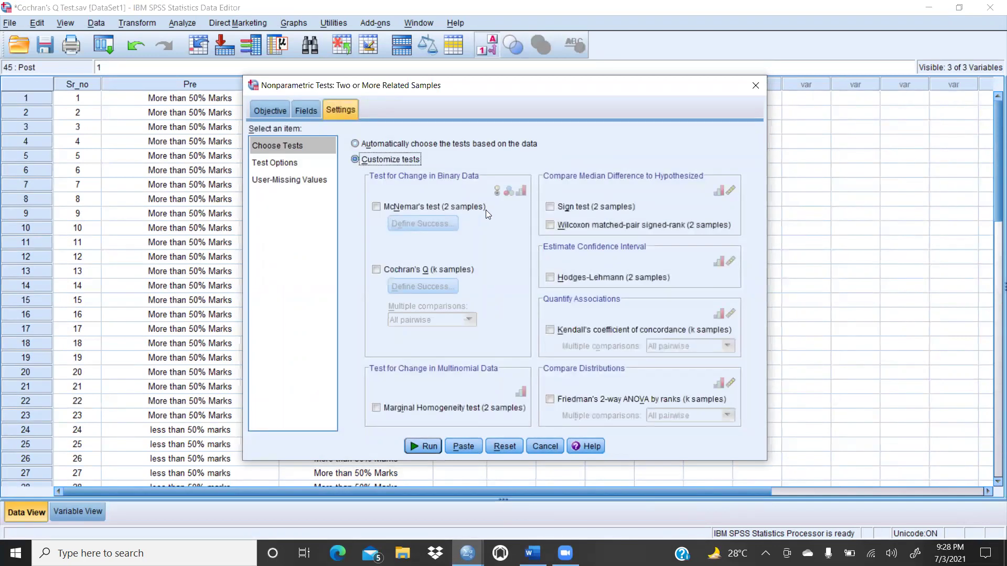
left_click(377, 270)
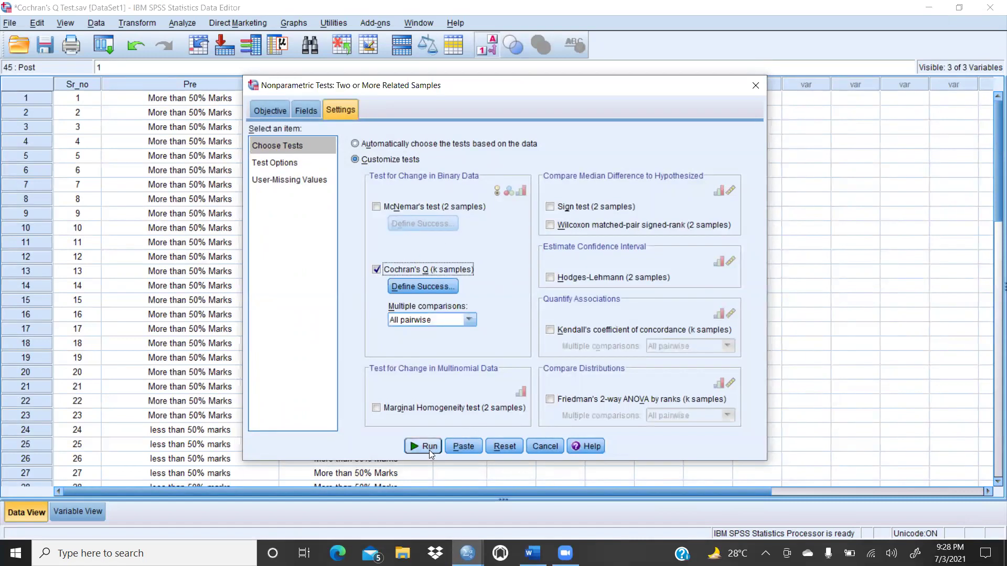
left_click(469, 321)
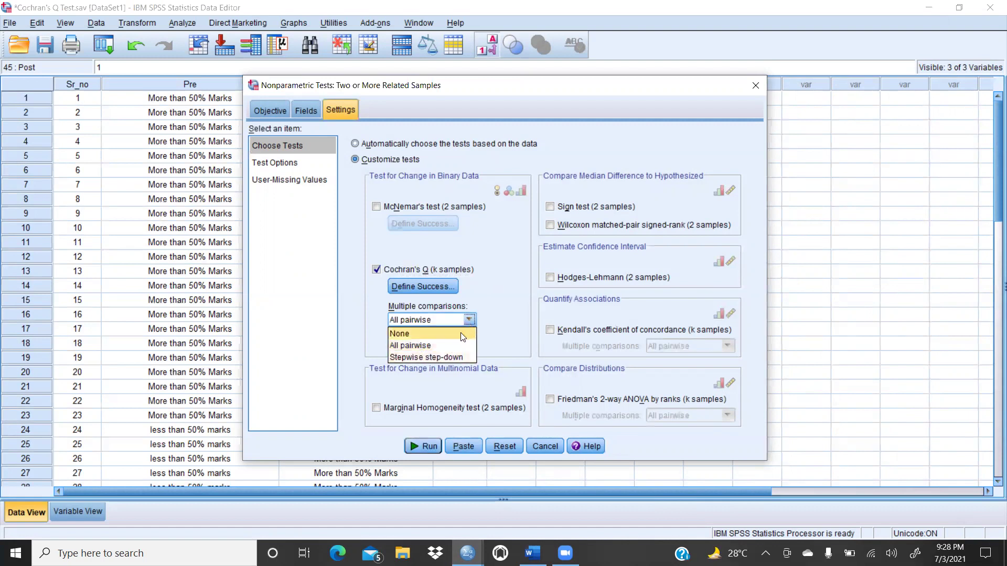
left_click(449, 345)
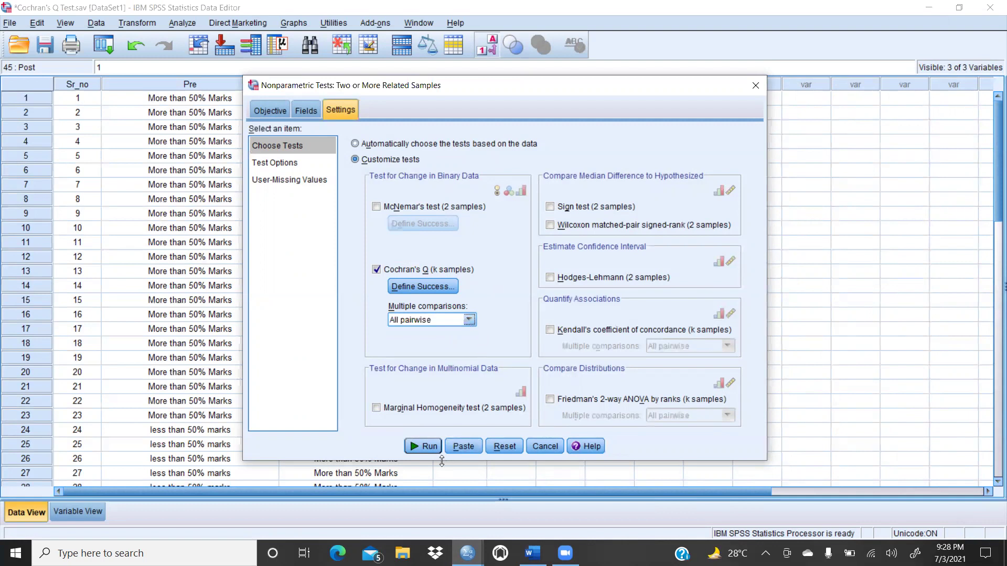
left_click(432, 448)
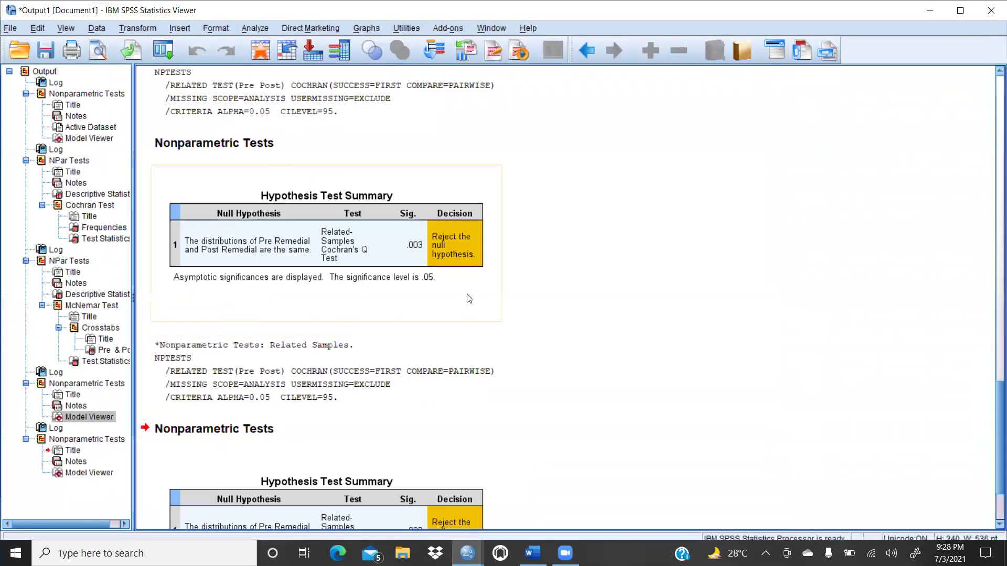
Examine the newest Hypothesis Test Summary, and switch to the Word document to review its decision rule and summary table.
scroll(487, 313, "down", 3)
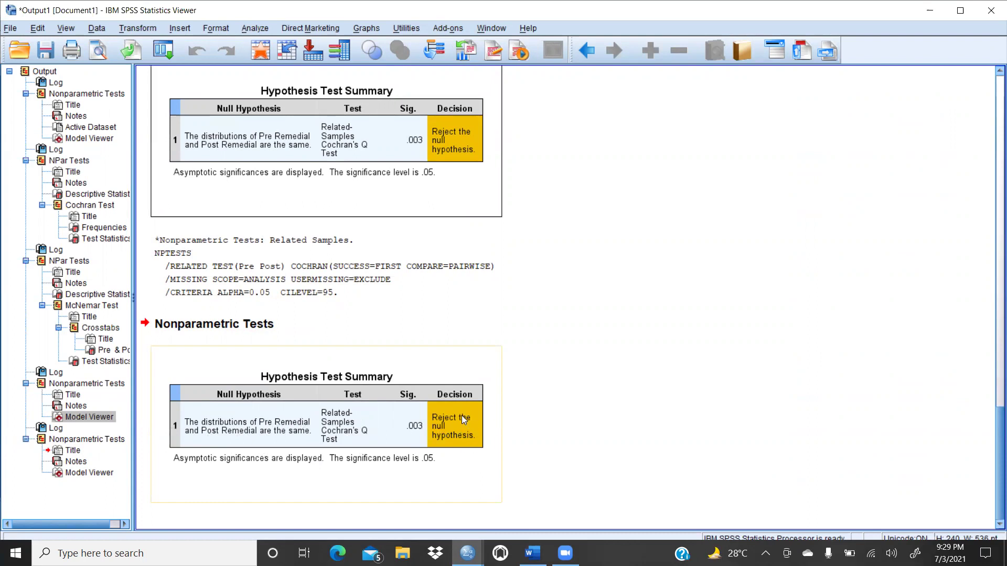
left_click(492, 400)
right_click(490, 397)
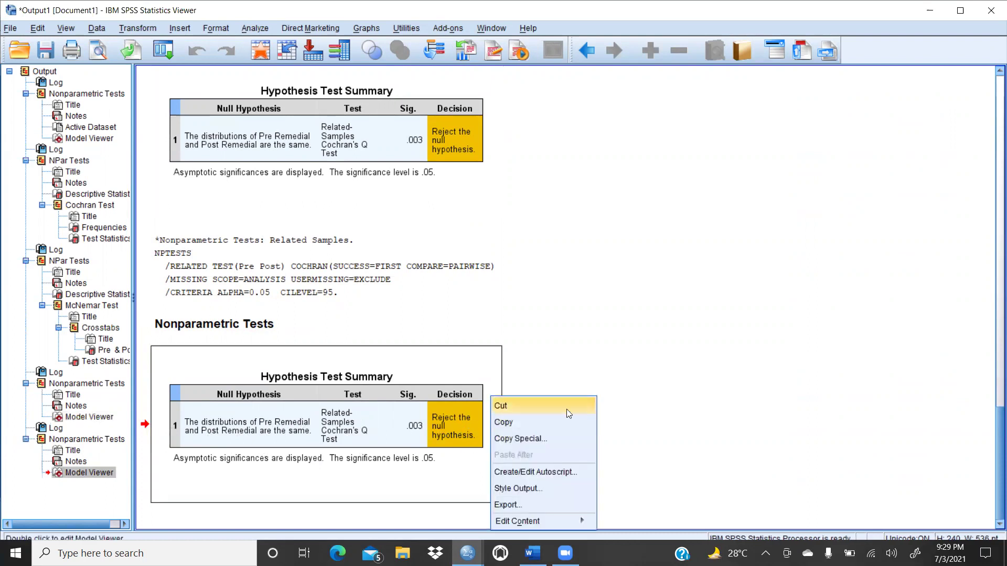
left_click(532, 553)
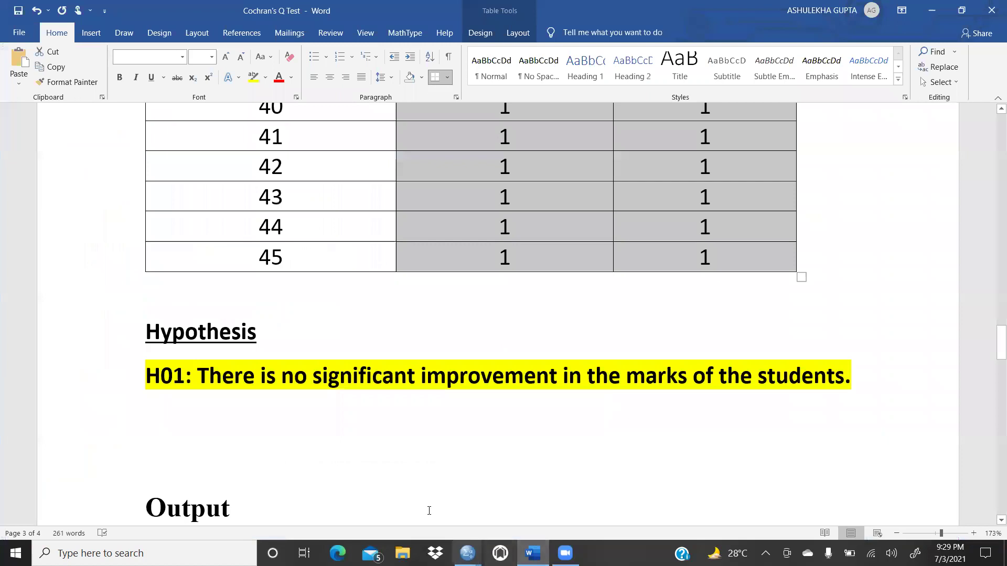
scroll(390, 373, "down", 3)
scroll(390, 374, "down", 10)
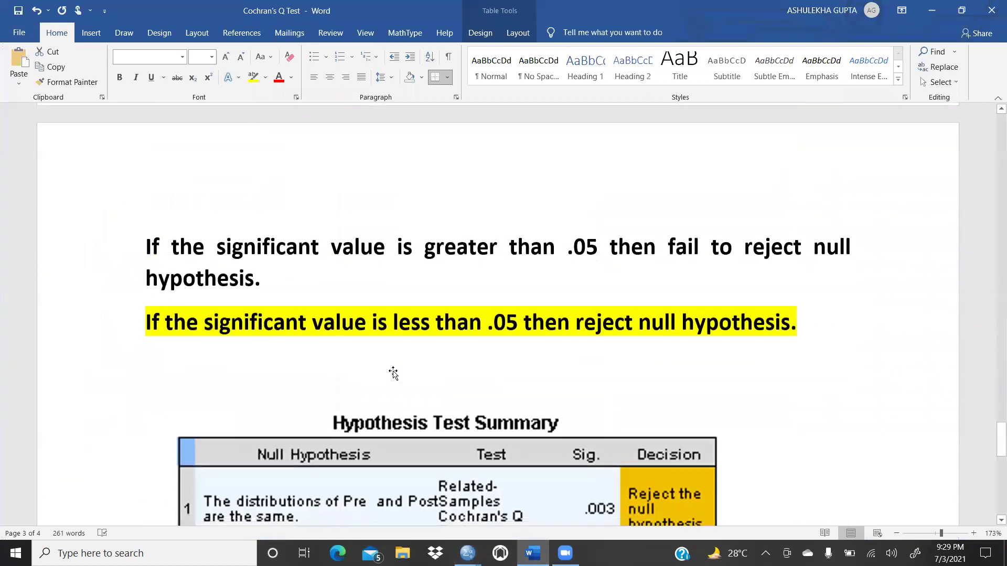
scroll(393, 371, "up", 1)
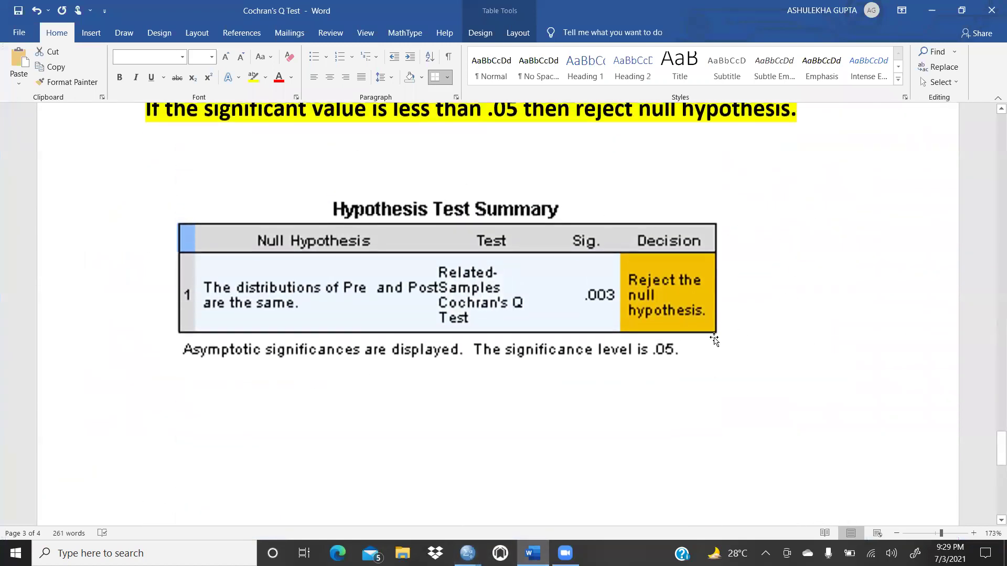
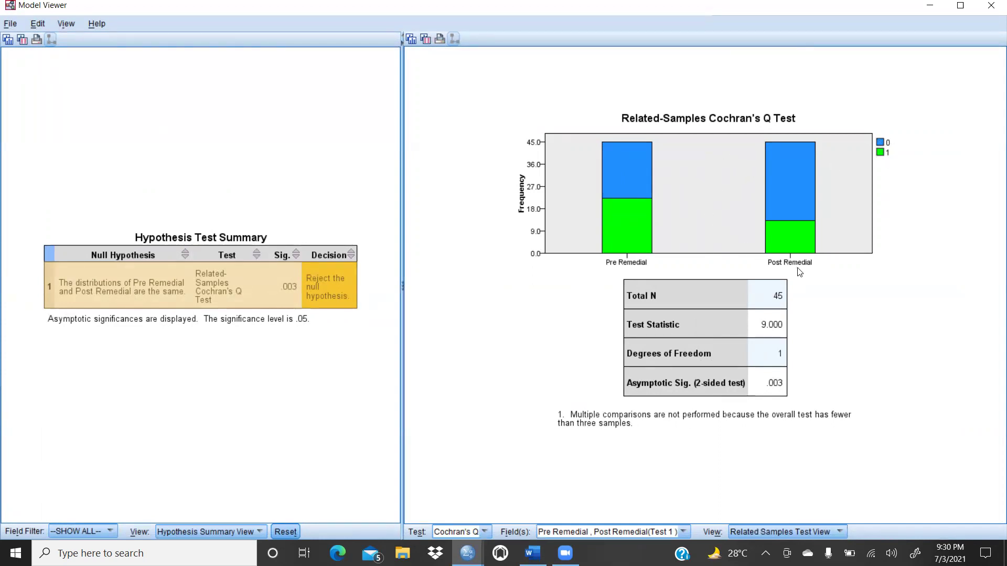
Examine the Cochran's Q chart and the categorical field information for Pre Remedial and Post Remedial, and close the Model Viewer.
mouse_move(801, 172)
left_click(834, 532)
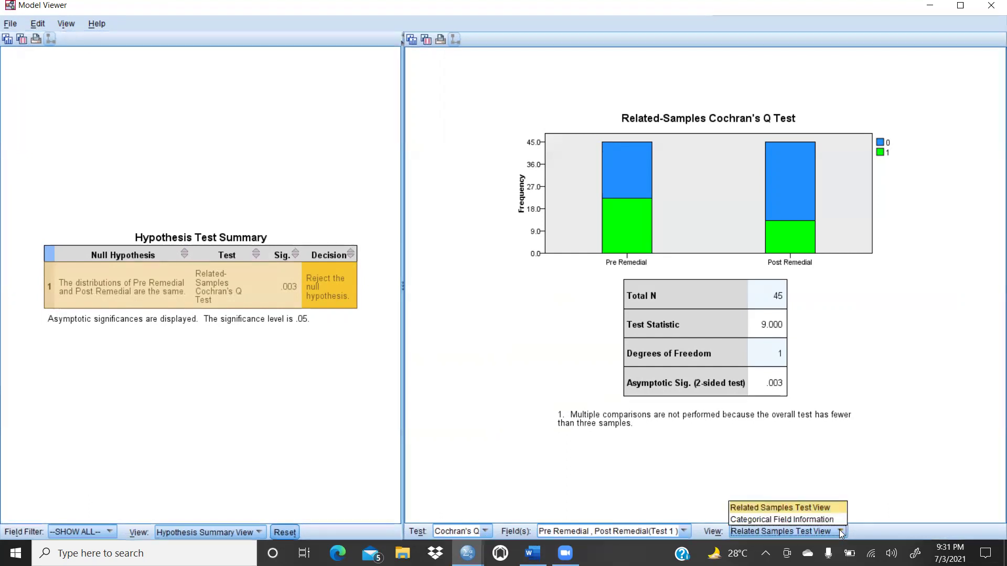
left_click(805, 520)
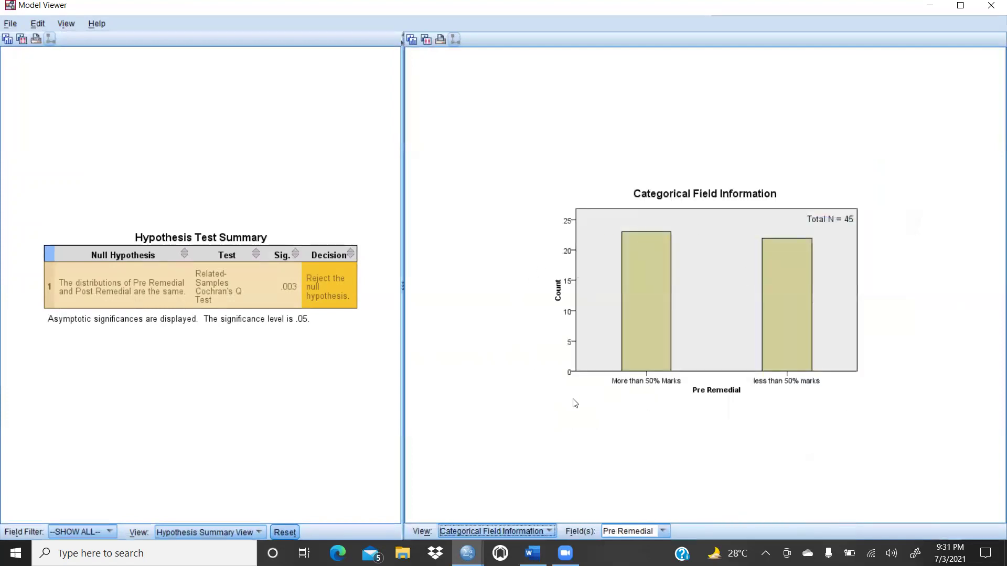
left_click(830, 297)
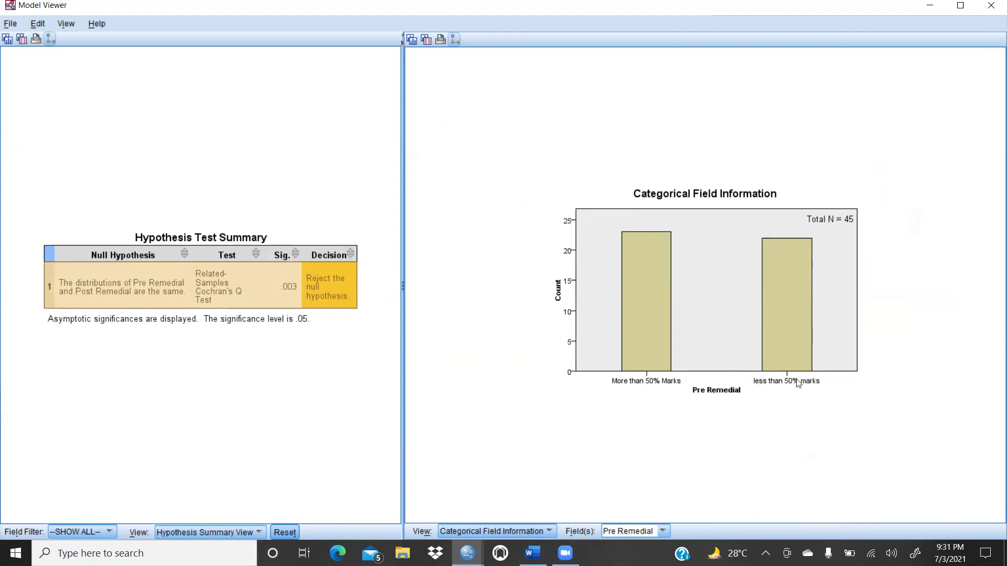
mouse_move(794, 309)
left_click(661, 532)
left_click(637, 520)
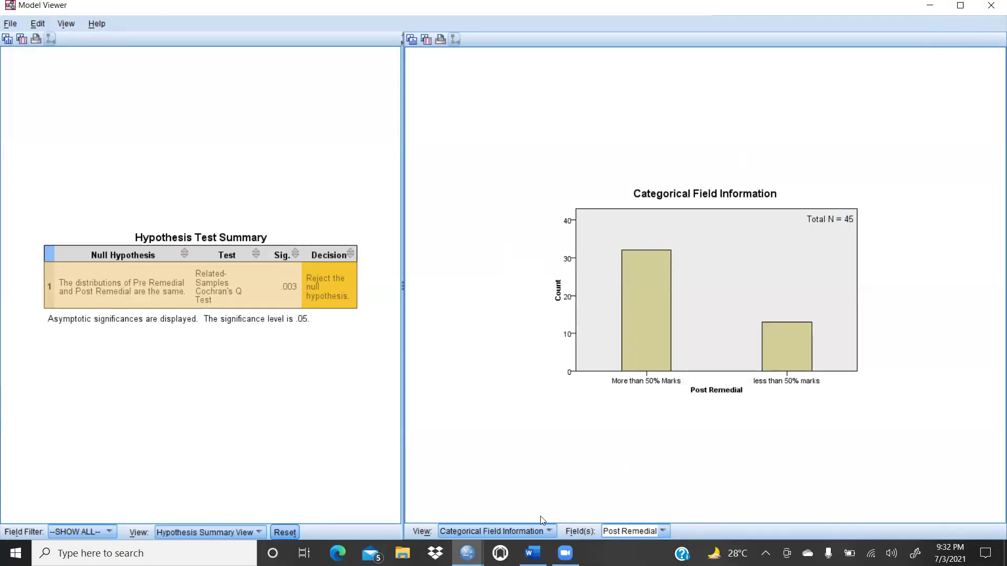
left_click(991, 7)
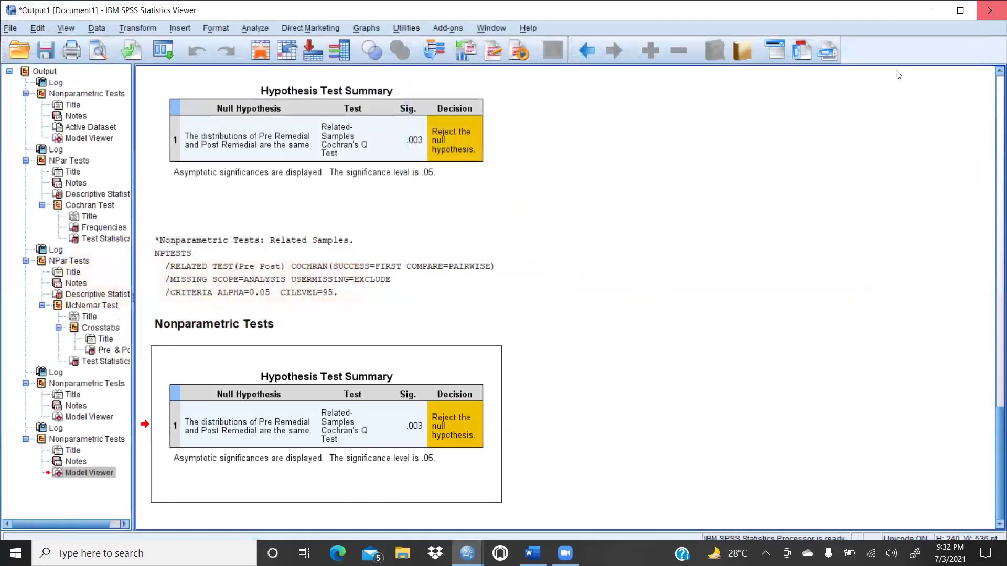
Set up the legacy K Related Samples test from reset settings, with Pre Remedial and Post Remedial as test variables.
left_click(247, 30)
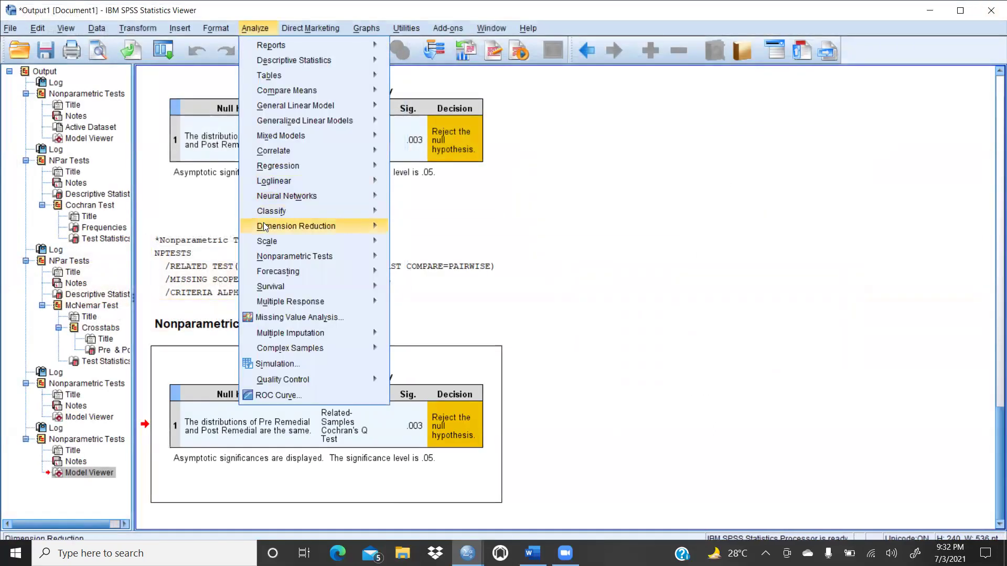
mouse_move(299, 257)
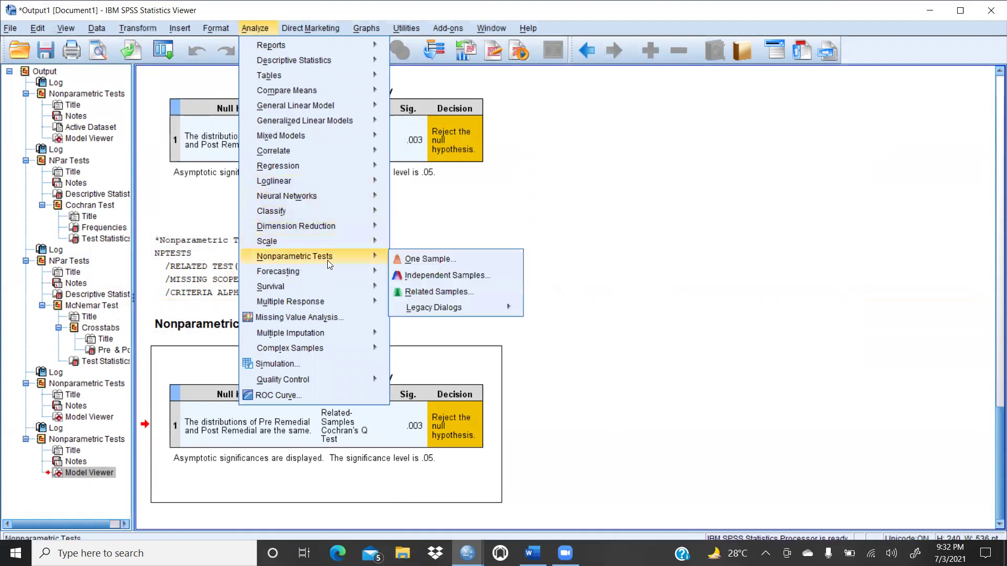
mouse_move(442, 314)
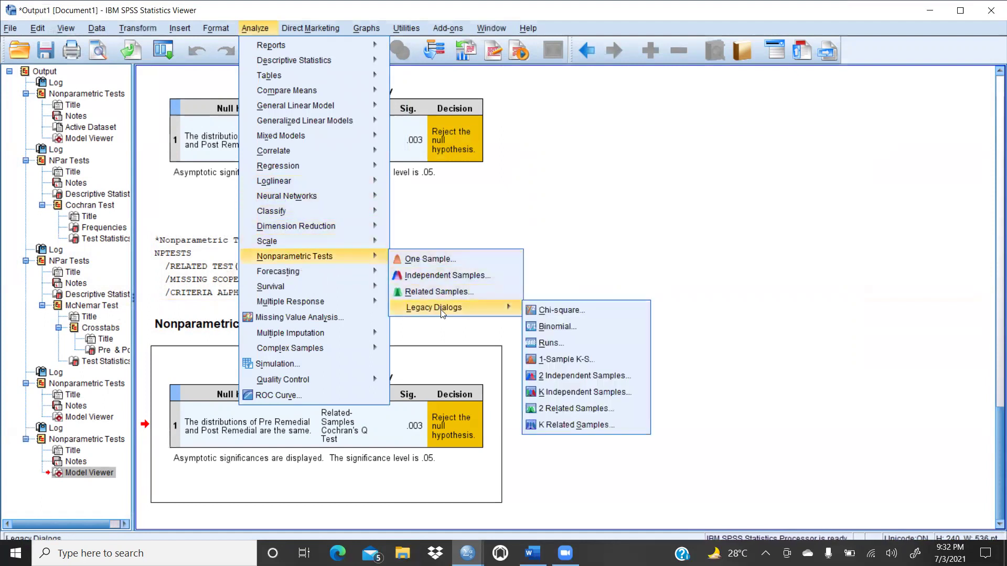
left_click(577, 426)
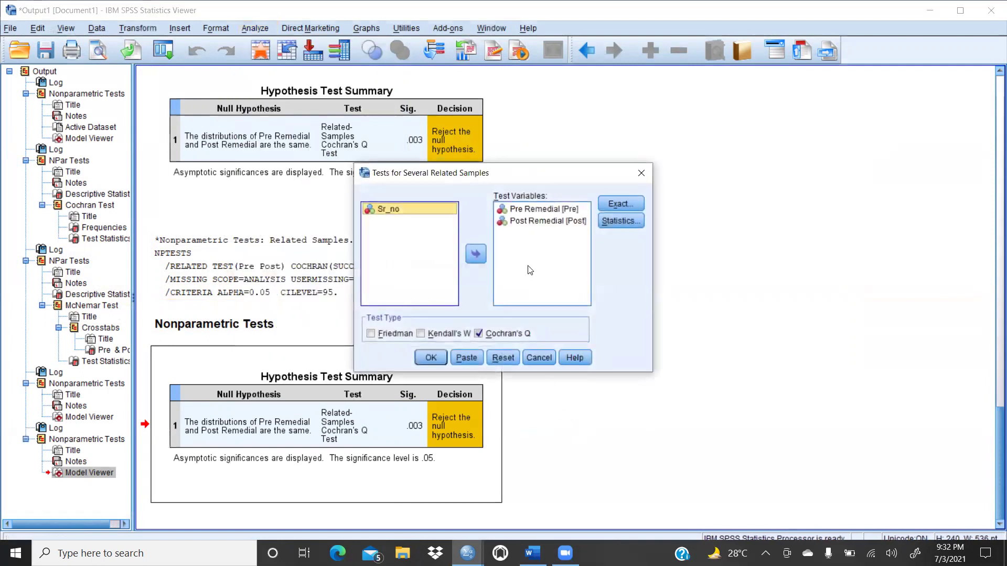
left_click(503, 358)
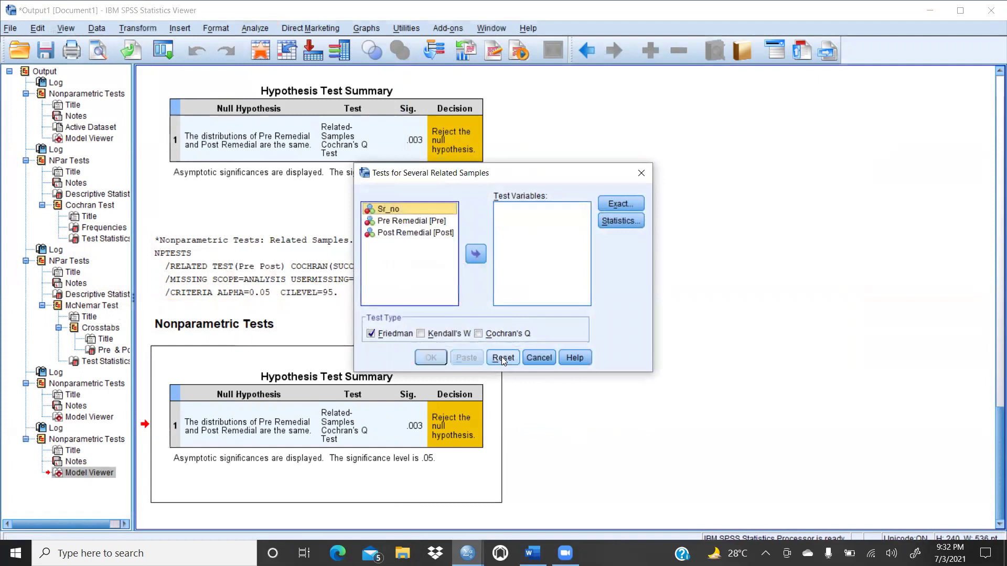
left_click(418, 223)
left_click(483, 259)
left_click(412, 225)
left_click(478, 256)
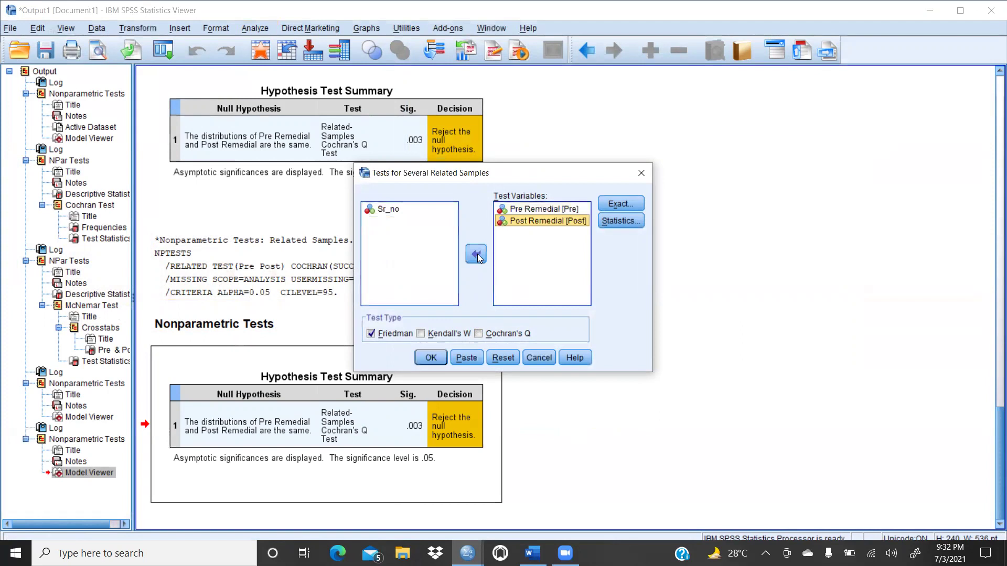
Run the test with Cochran's Q instead of Friedman as the test type and descriptive statistics included.
left_click(373, 334)
left_click(478, 335)
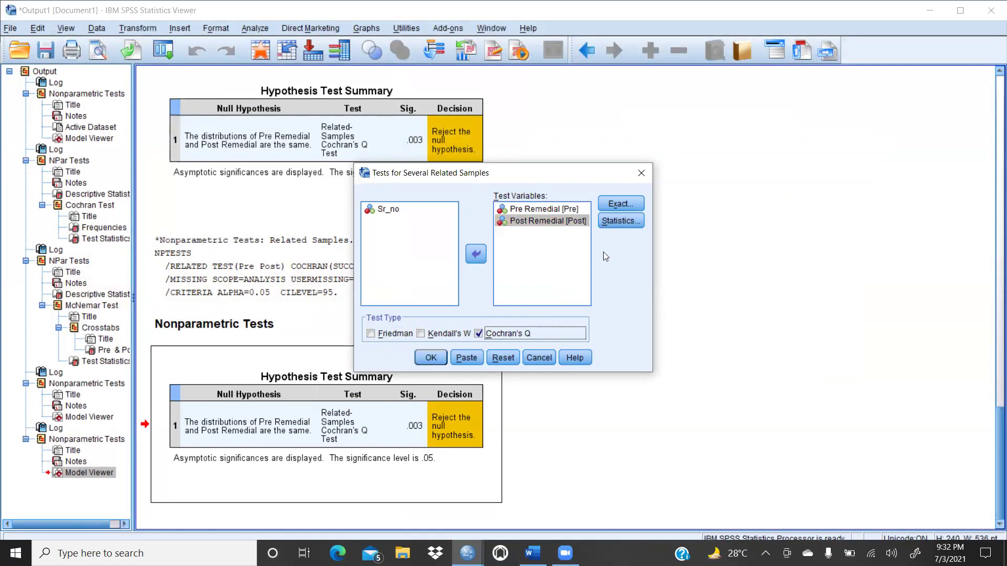
left_click(620, 204)
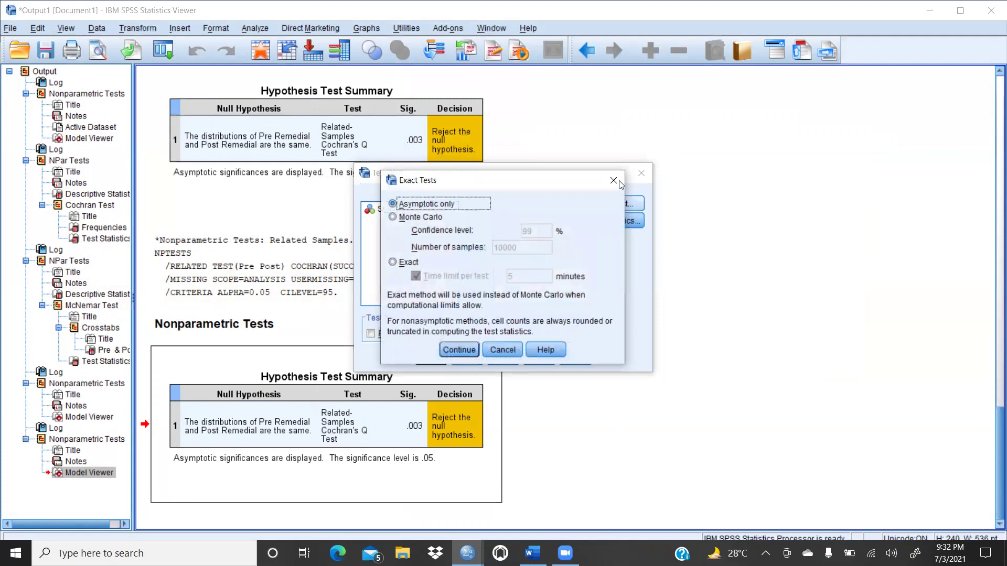
left_click(613, 181)
left_click(627, 221)
left_click(443, 260)
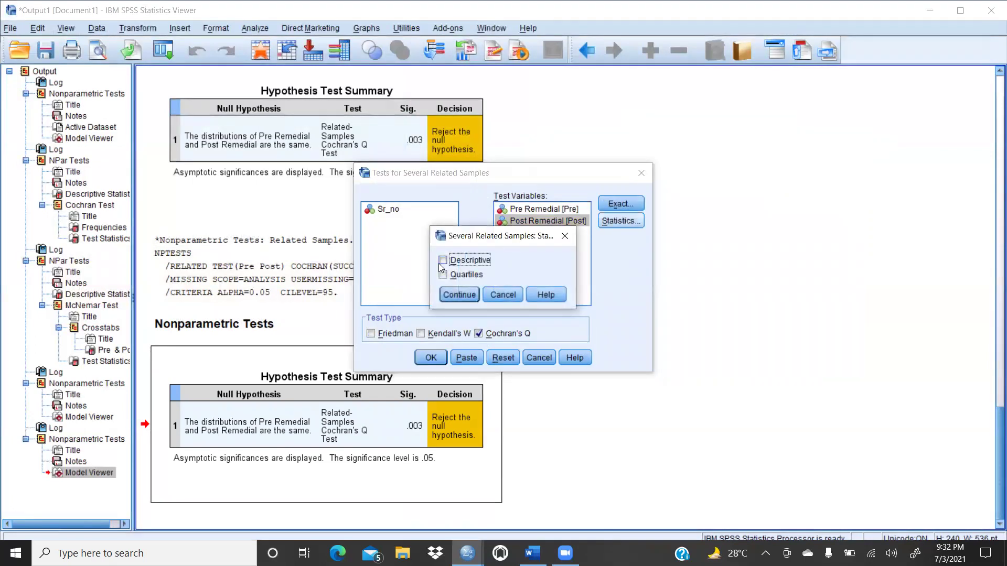
left_click(459, 294)
left_click(441, 362)
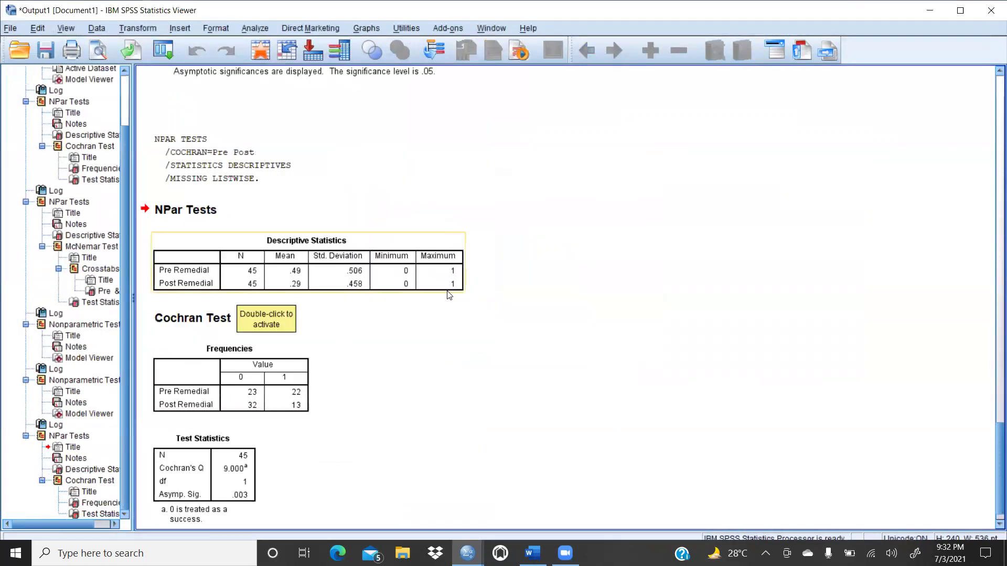
Copy the newest Descriptive Statistics table from the SPSS output and paste it under the Output heading in the Word document.
right_click(444, 269)
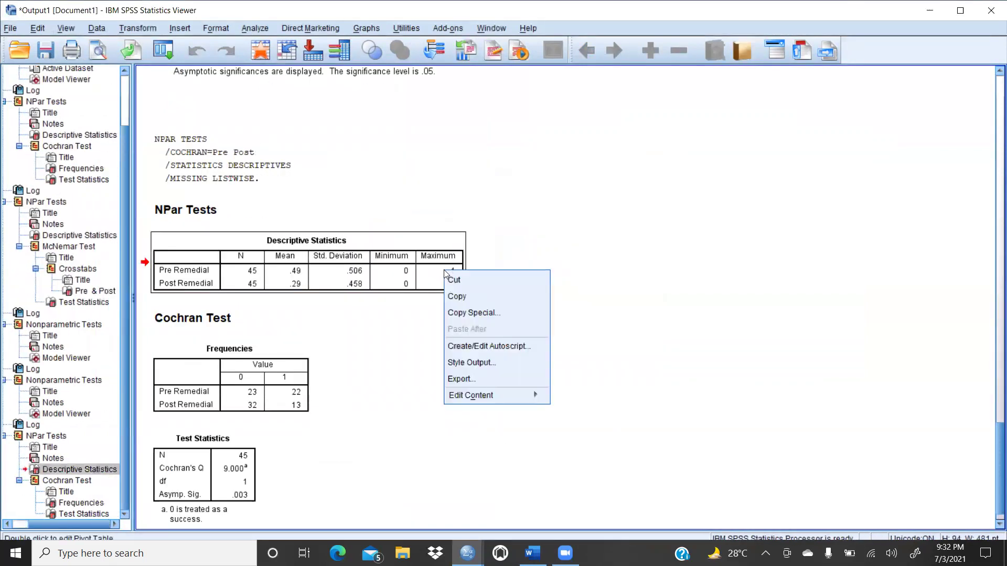
left_click(456, 296)
left_click(532, 553)
scroll(474, 383, "up", 5)
scroll(474, 383, "up", 5)
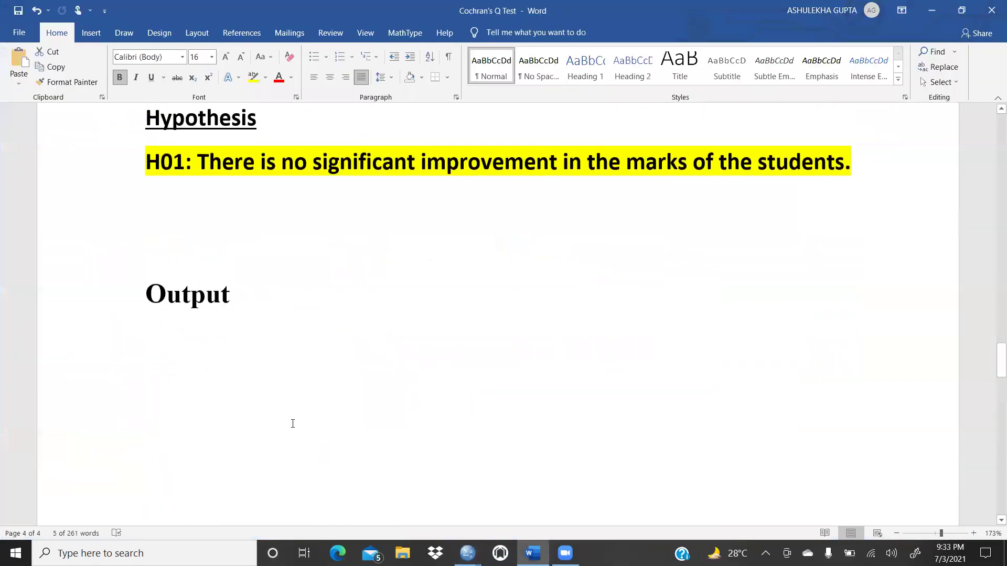
left_click(169, 342)
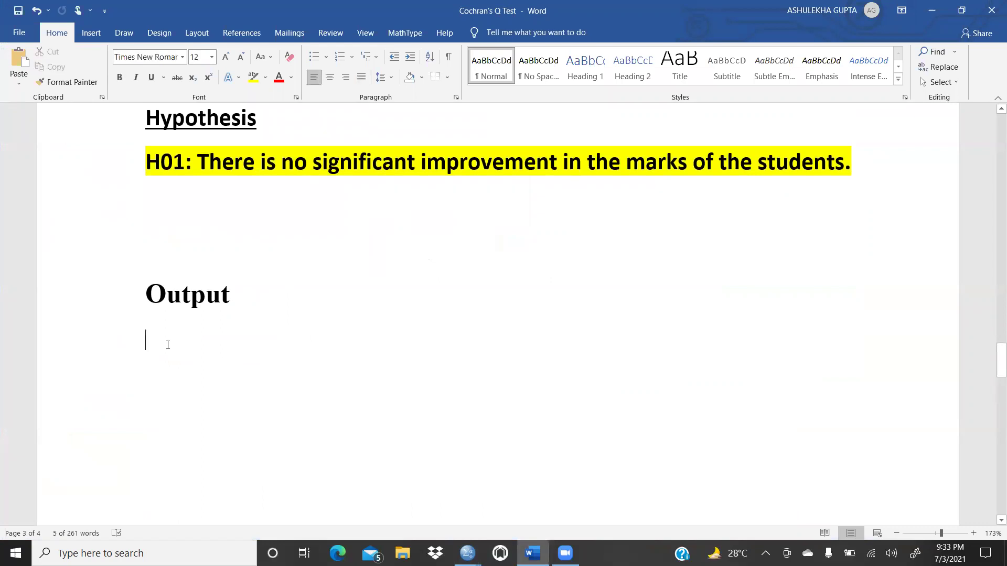
right_click(168, 344)
left_click(193, 404)
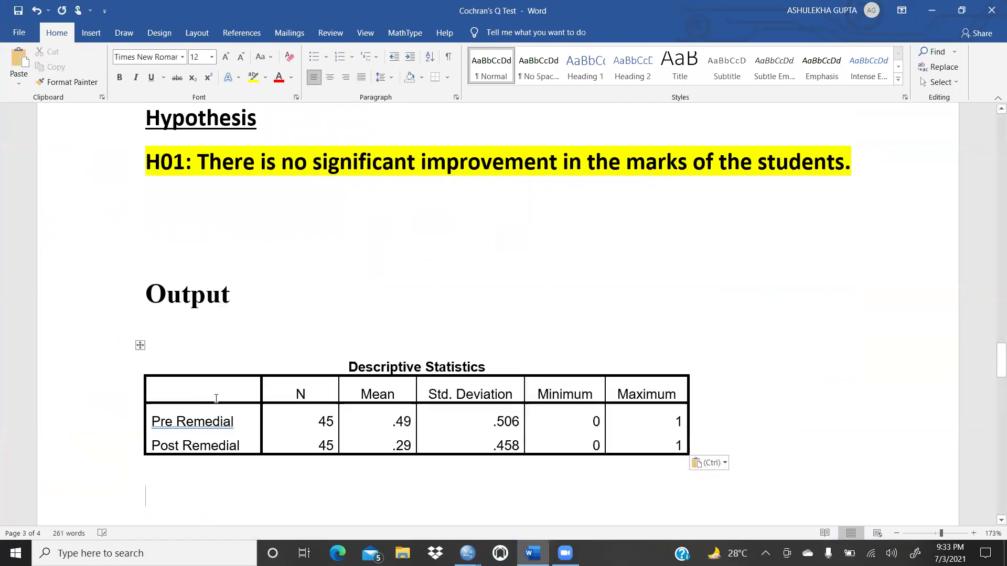
Copy the Cochran Test Frequencies table from the SPSS output and paste it below the Descriptive Statistics table in Word.
scroll(481, 337, "down", 4)
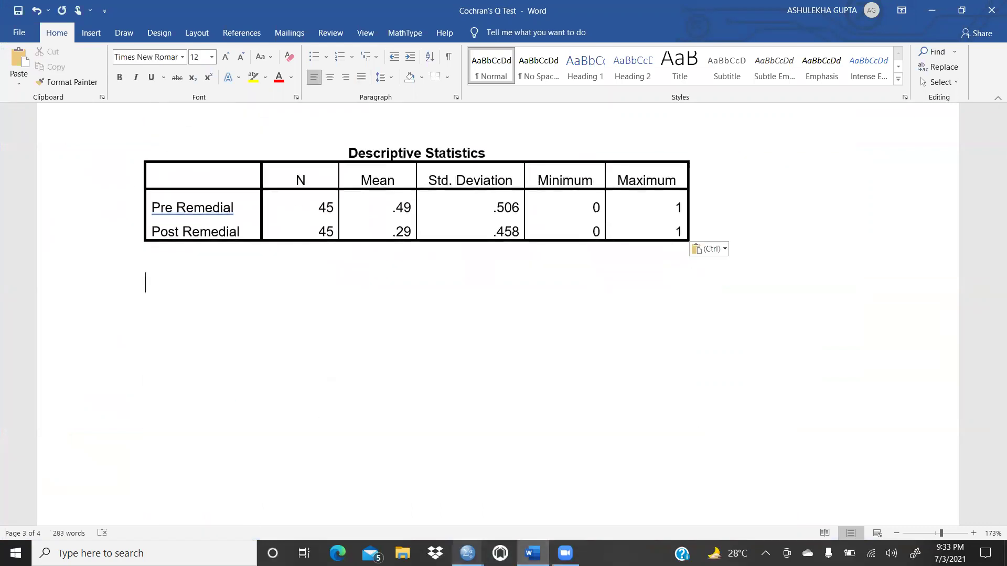
left_click(467, 553)
left_click(392, 508)
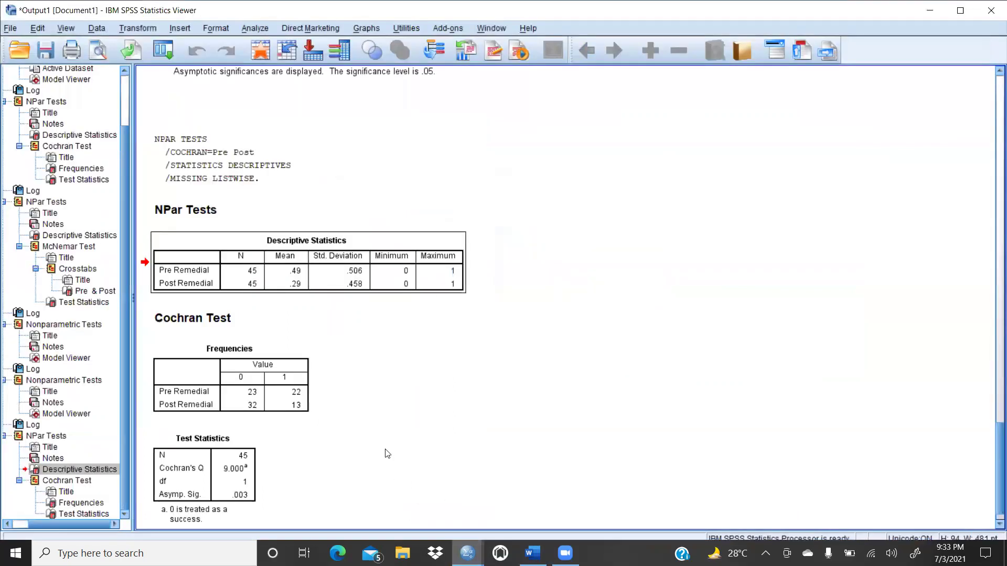
right_click(275, 388)
left_click(286, 411)
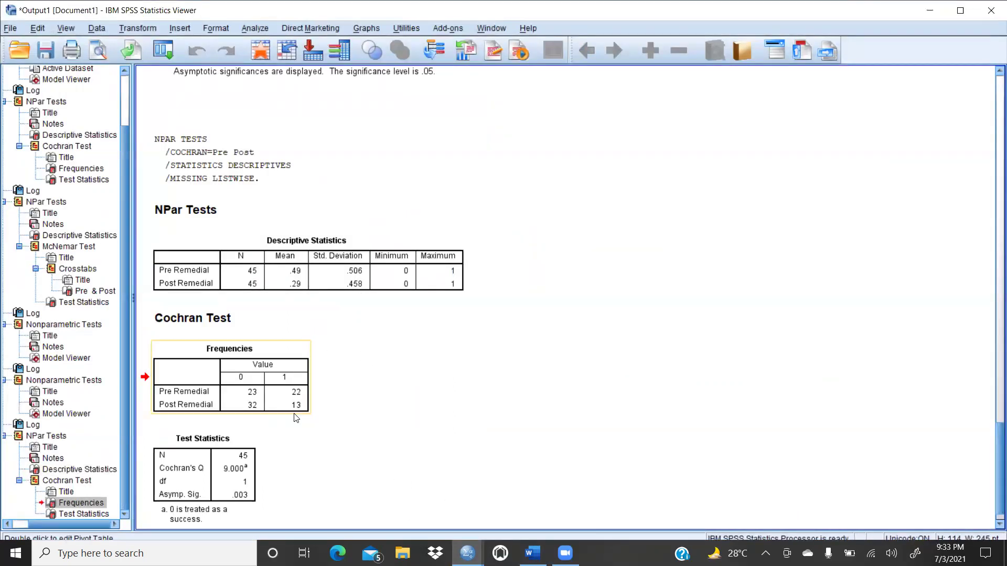
left_click(467, 554)
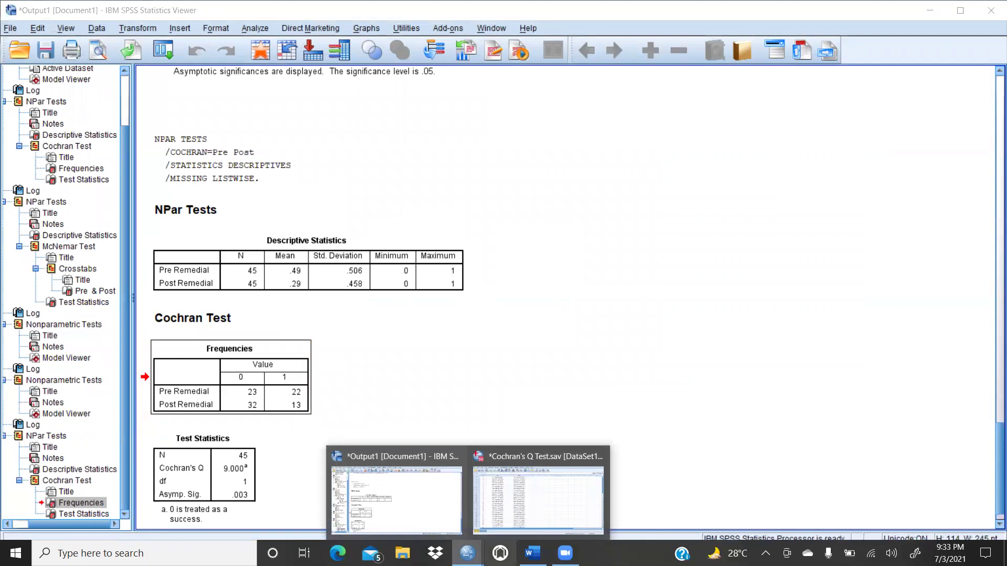
left_click(532, 553)
right_click(190, 328)
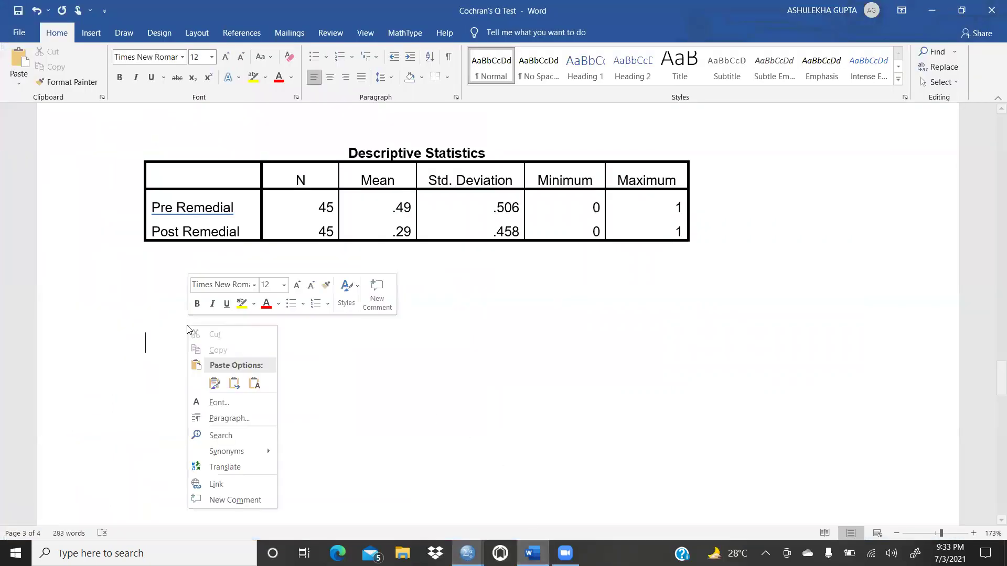
left_click(215, 381)
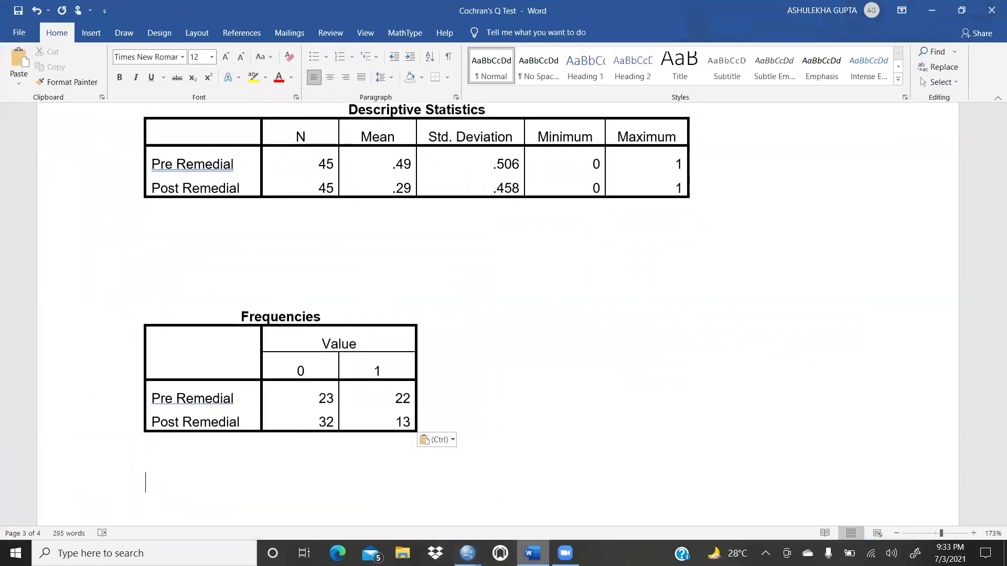
Copy the Cochran Test's Test Statistics table from SPSS and paste it below the Frequencies table in the Word document.
left_click(467, 553)
left_click(410, 518)
left_click(231, 461)
right_click(236, 433)
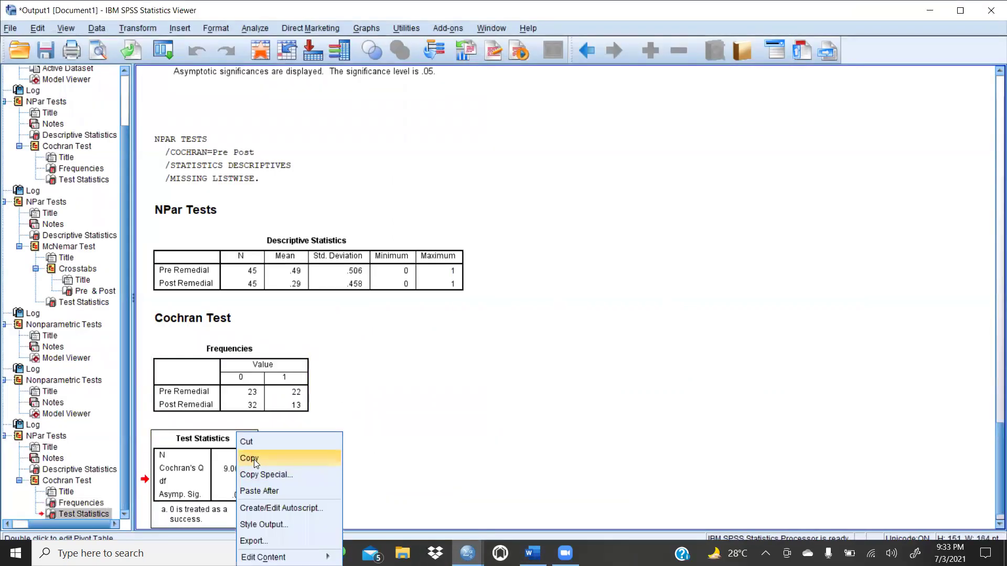
left_click(254, 460)
left_click(533, 553)
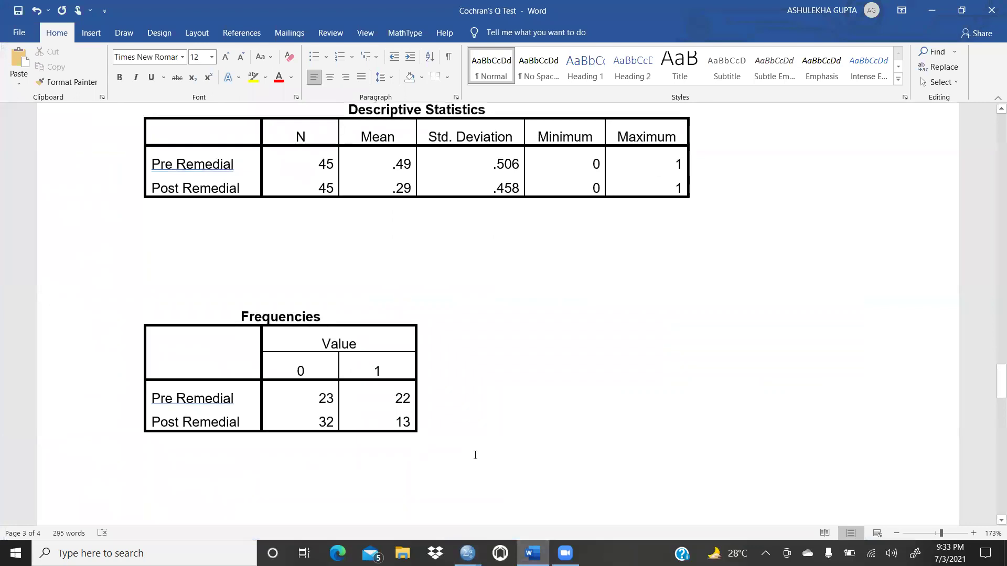
scroll(475, 455, "down", 2)
right_click(165, 386)
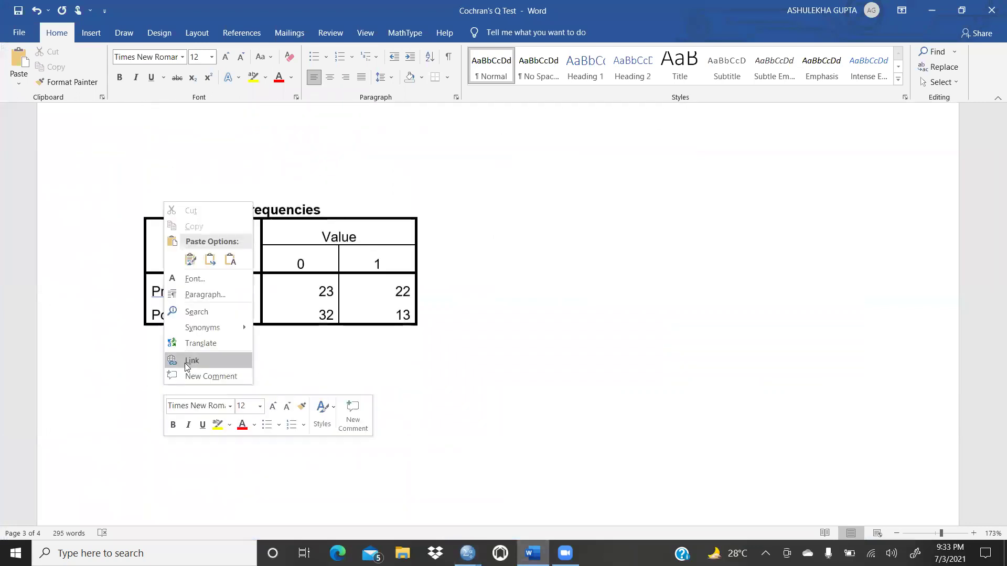
left_click(191, 259)
Insert four blank lines below the Frequencies table to move the Test Statistics table further down.
scroll(613, 334, "up", 6)
left_click(194, 327)
key("Return")
key("Return")
key("Return")
key("Return")
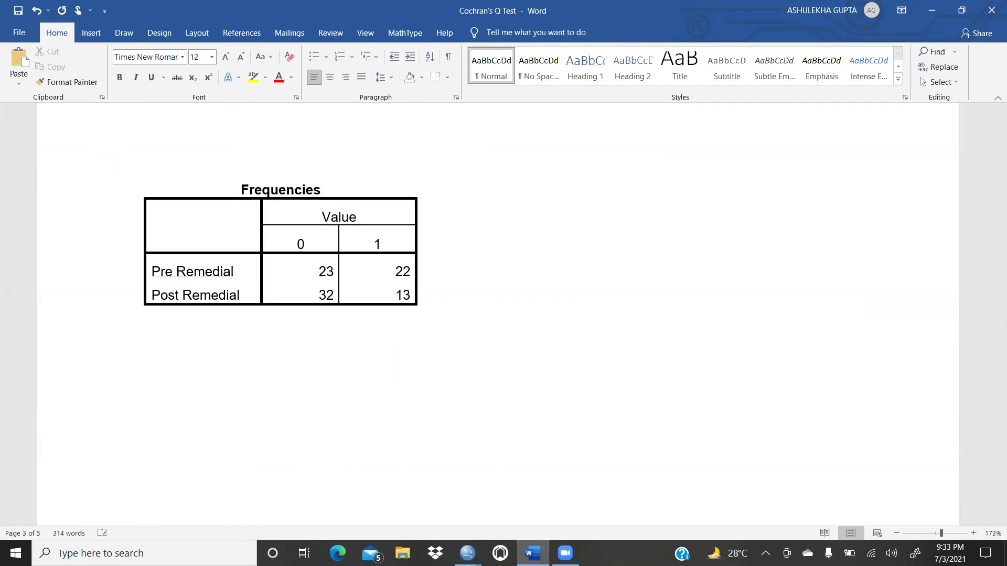
Examine the pasted Descriptive Statistics table and the Pre Remedial and Post Remedial counts for 0 and 1 in the Frequencies table.
scroll(231, 298, "up", 8)
scroll(335, 297, "down", 2)
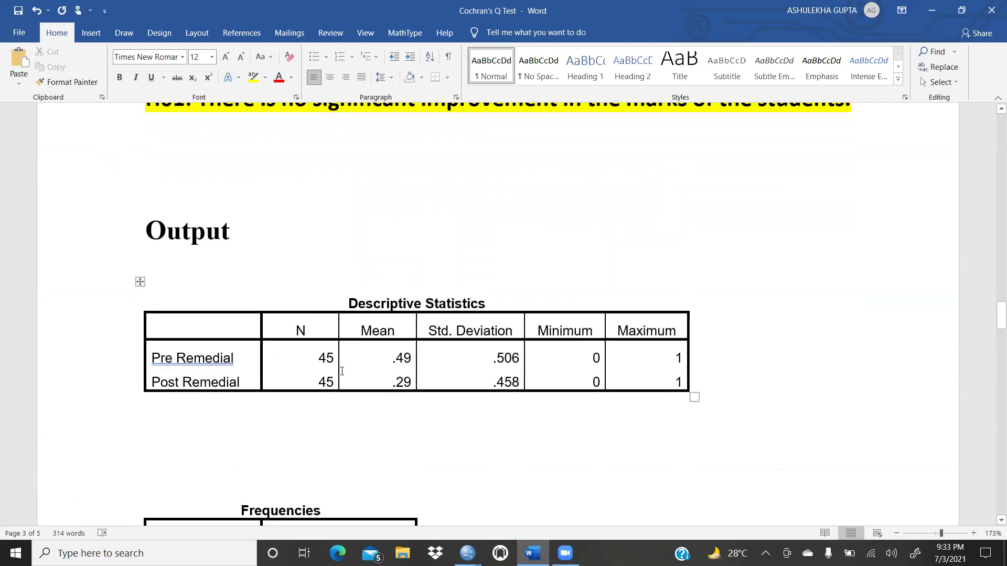
left_click_drag(313, 355, 334, 357)
left_click_drag(593, 357, 596, 362)
left_click(596, 362)
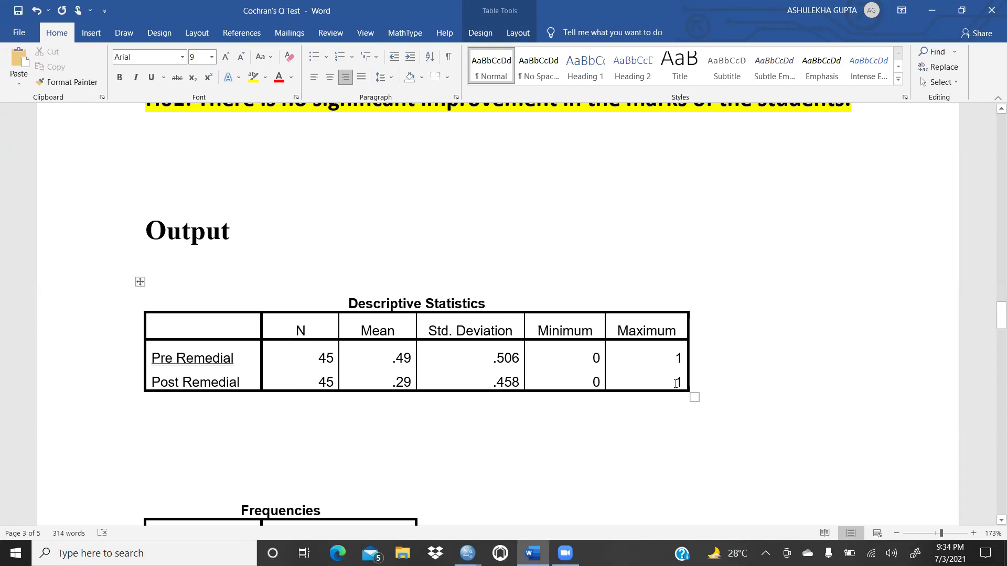
scroll(462, 412, "down", 3)
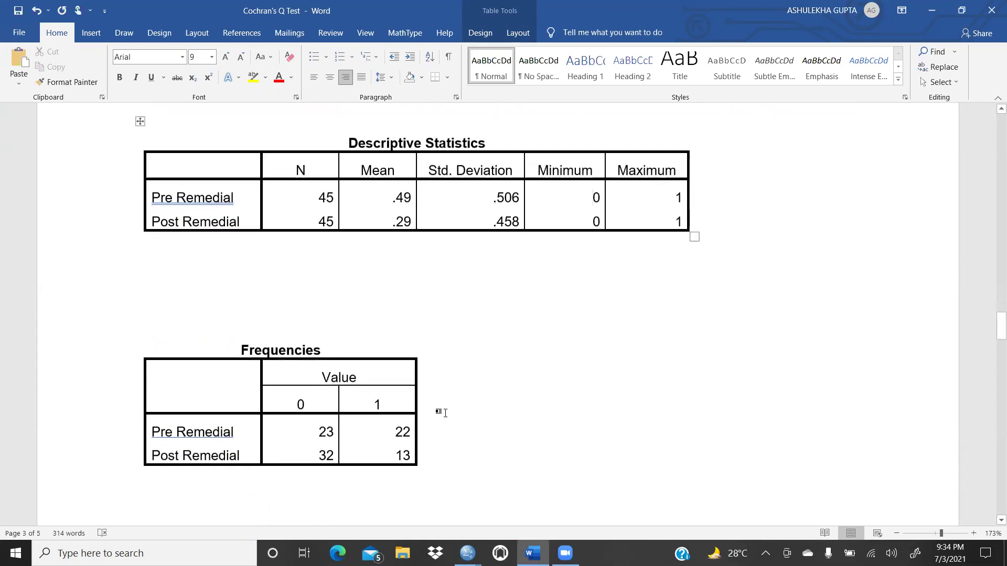
scroll(184, 460, "down", 2)
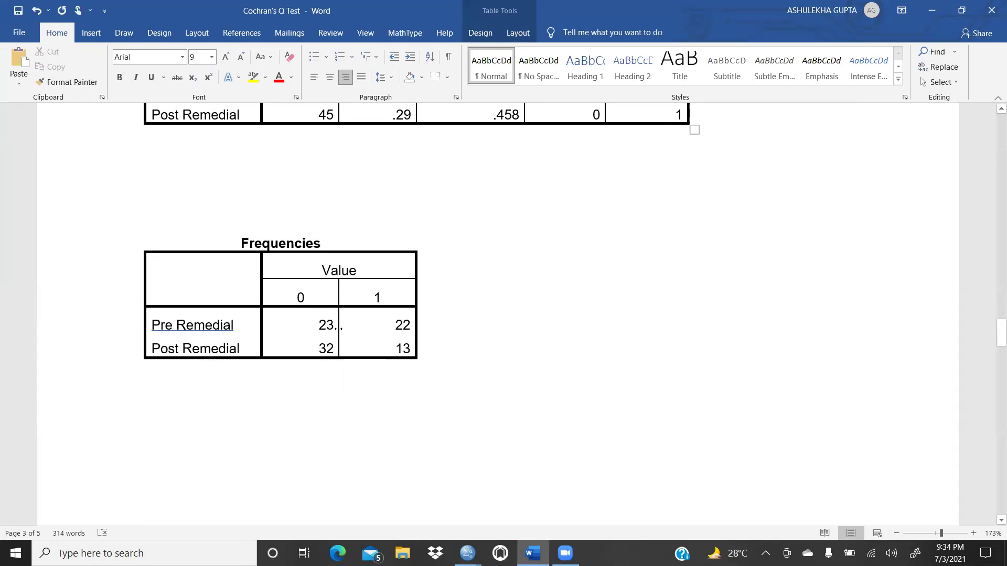
left_click_drag(394, 322, 408, 324)
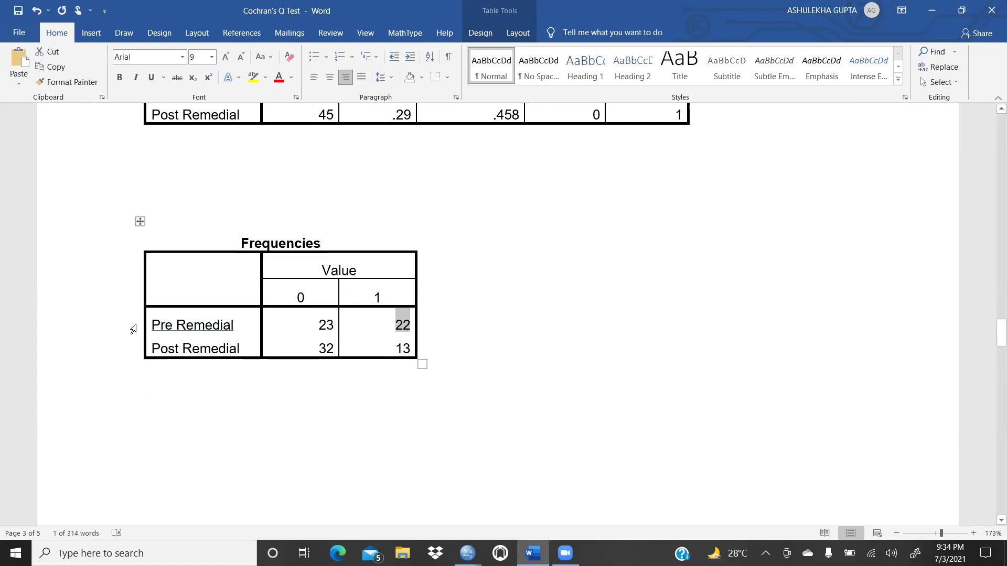
mouse_move(319, 346)
left_mouse_down()
mouse_move(348, 346)
mouse_move(335, 349)
left_mouse_up()
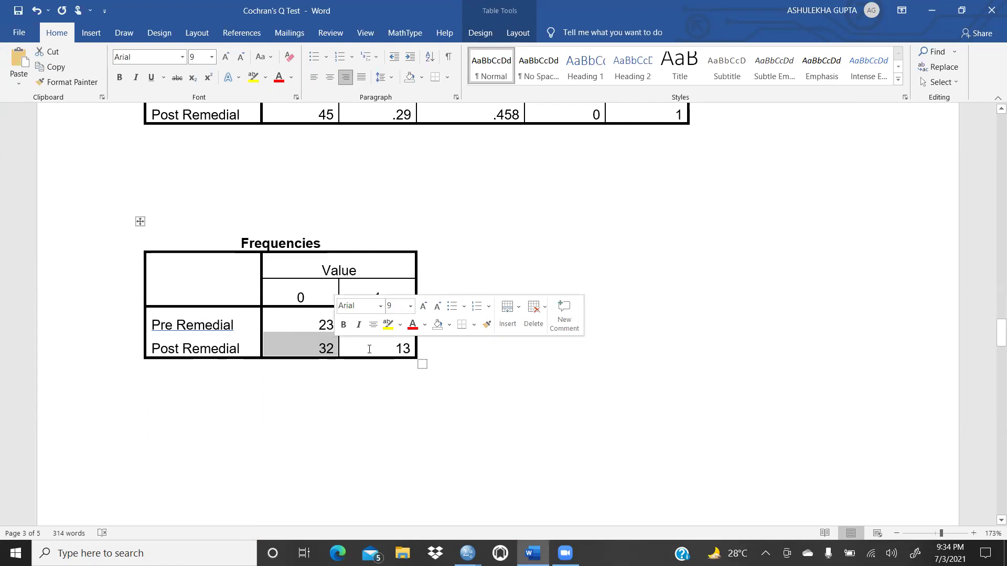
left_click_drag(380, 350, 416, 348)
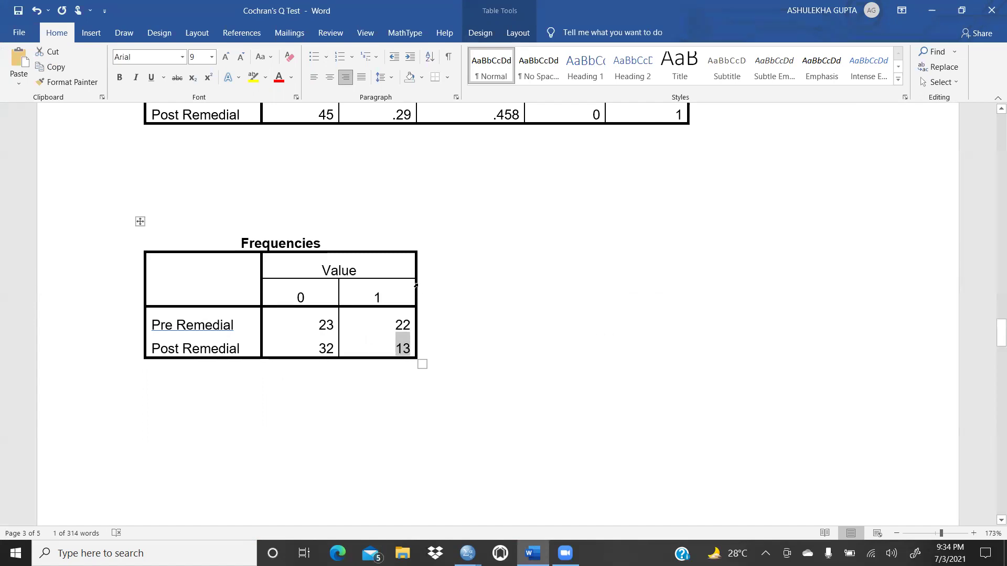
Highlight the Cochran's Q label in the Test Statistics table in yellow.
scroll(339, 377, "down", 10)
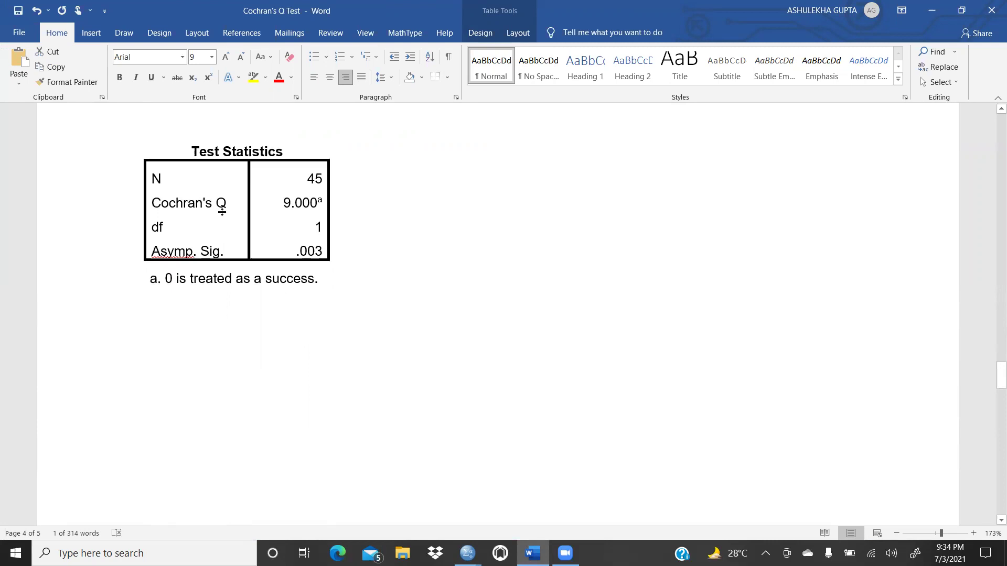
left_click_drag(151, 201, 239, 203)
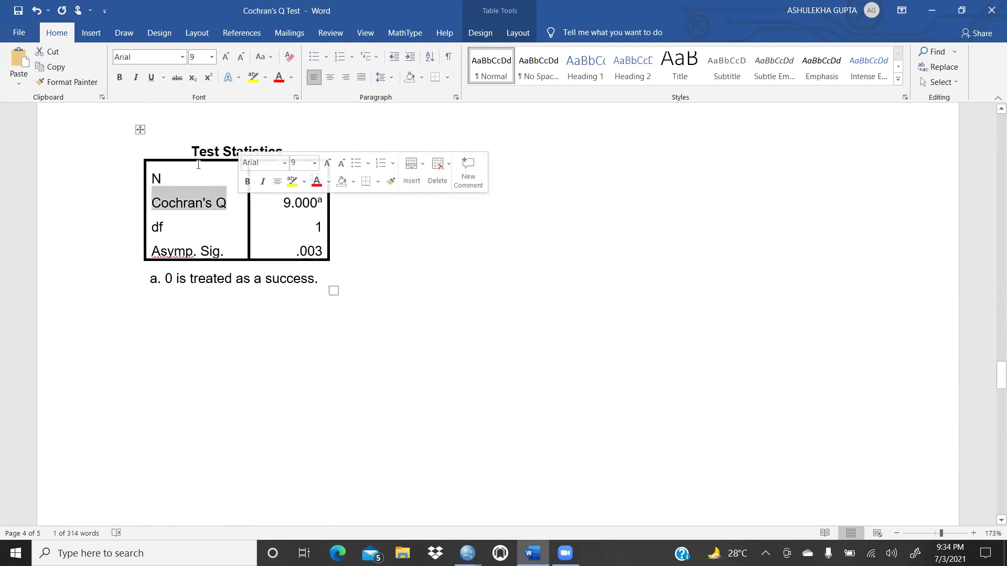
left_click(253, 77)
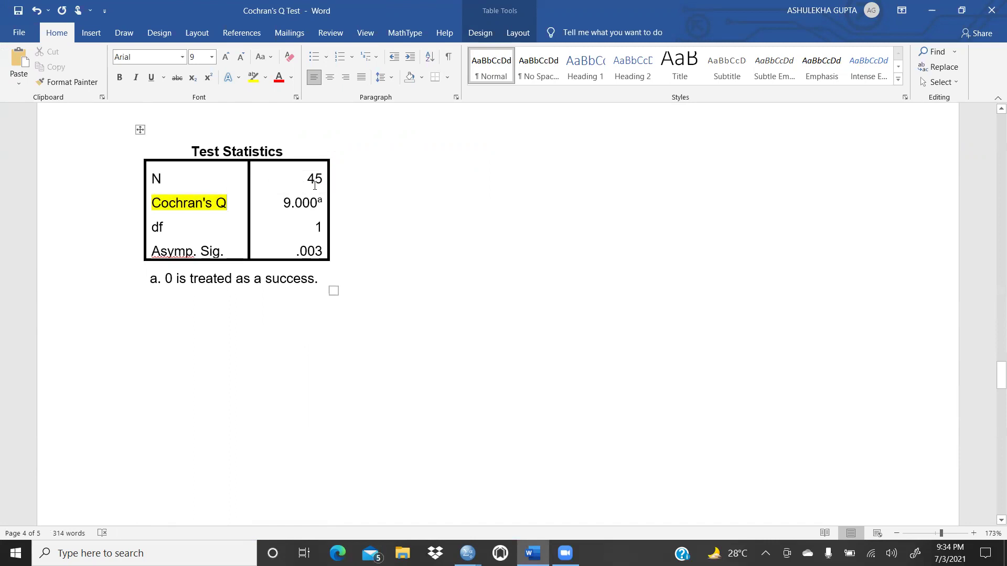
left_click(241, 208)
Compare the Asymp. Sig. value in the Test Statistics table with the .05 decision rule and null hypothesis H01.
left_click_drag(292, 252, 345, 256)
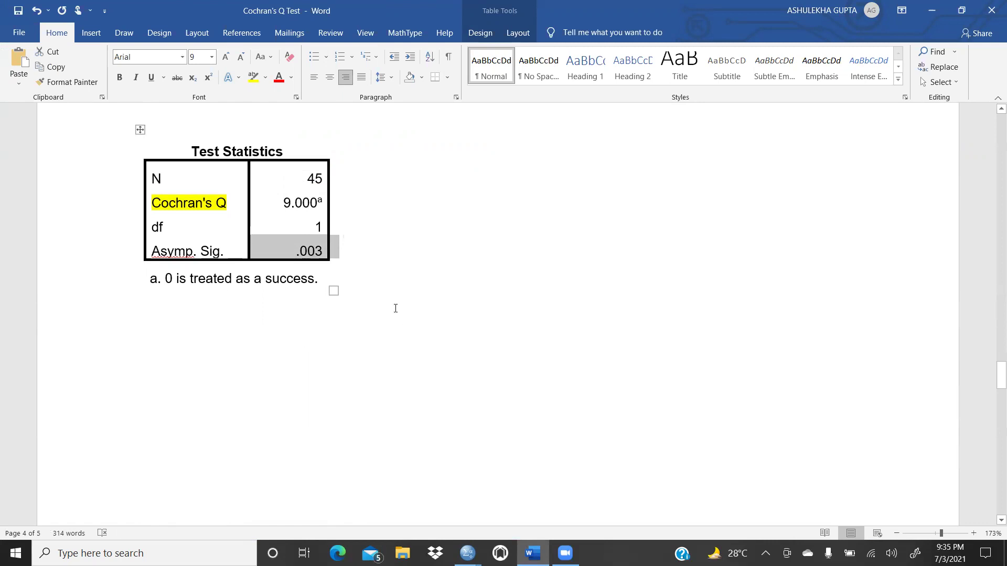
scroll(391, 310, "down", 10)
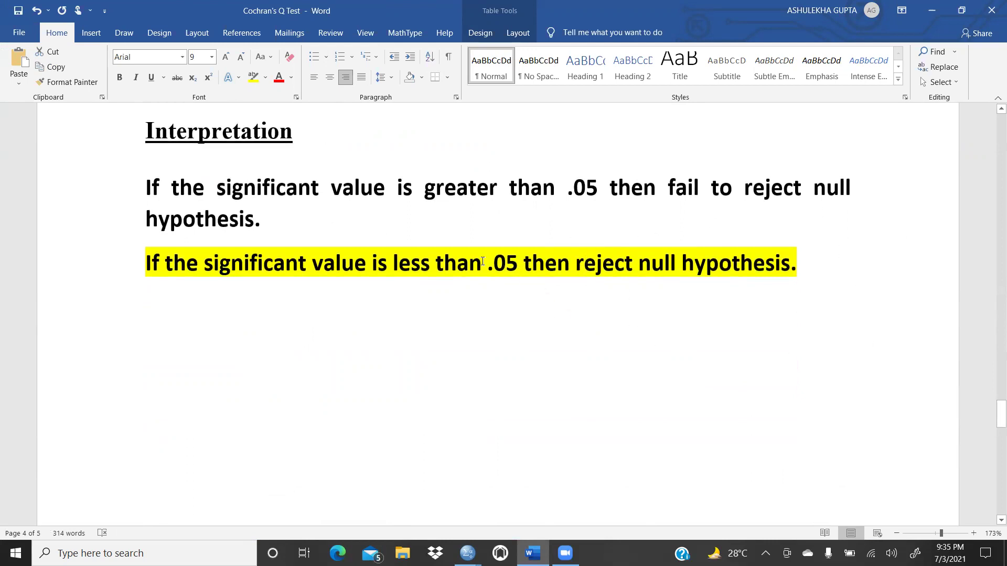
scroll(472, 260, "up", 15)
scroll(451, 263, "up", 7)
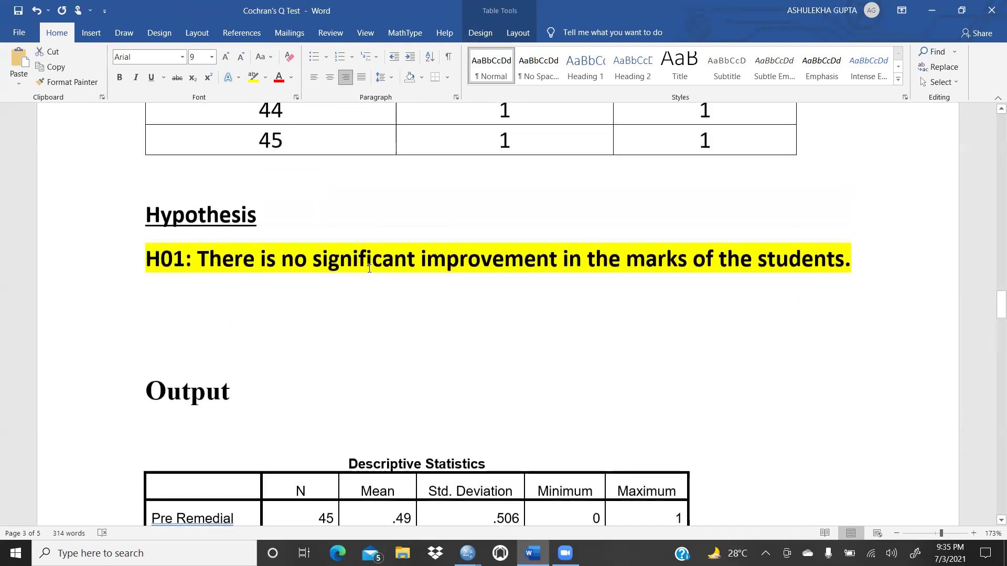
left_click(862, 262)
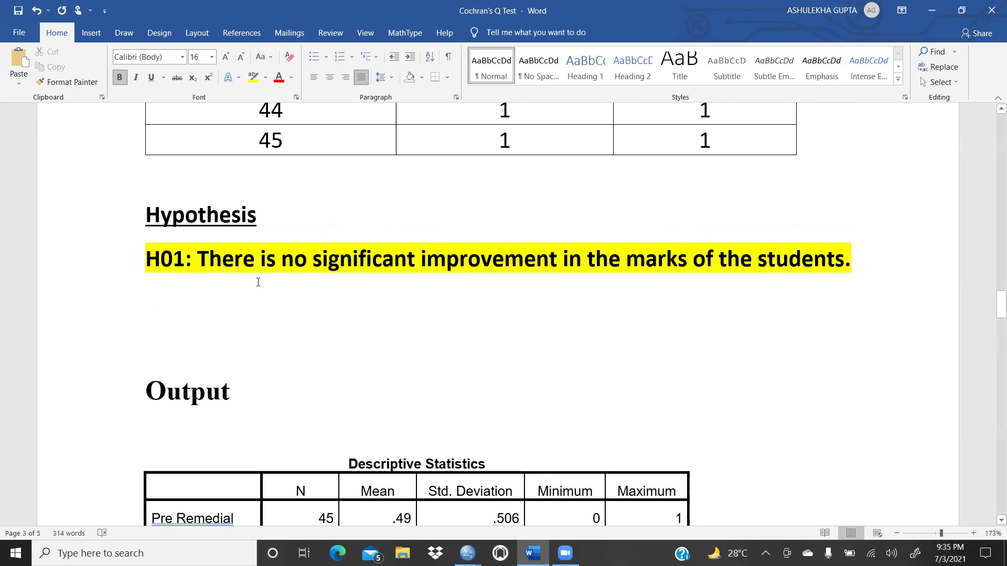
scroll(550, 356, "down", 6)
scroll(552, 359, "down", 10)
Review the Cochran's Q Test notes, especially the dichotomous data requirement, and look through the marks table, hypothesis and output sections.
scroll(553, 358, "up", 11)
scroll(553, 359, "up", 20)
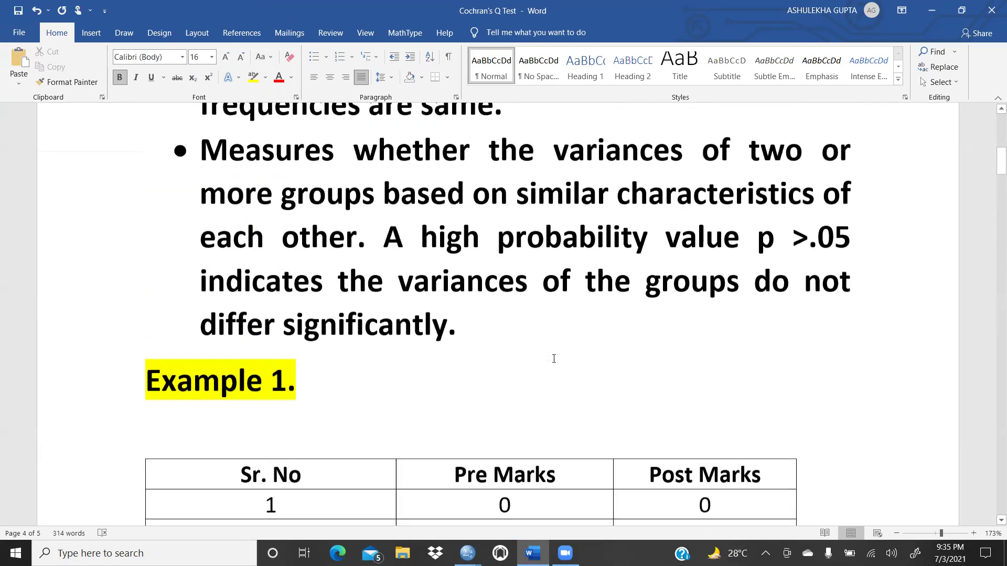
scroll(553, 359, "up", 6)
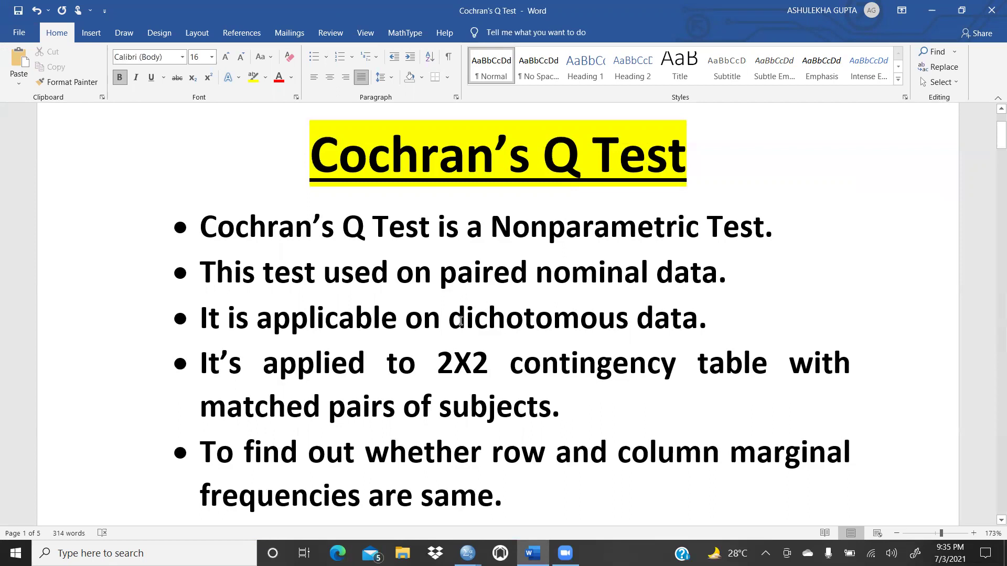
left_click_drag(459, 320, 772, 319)
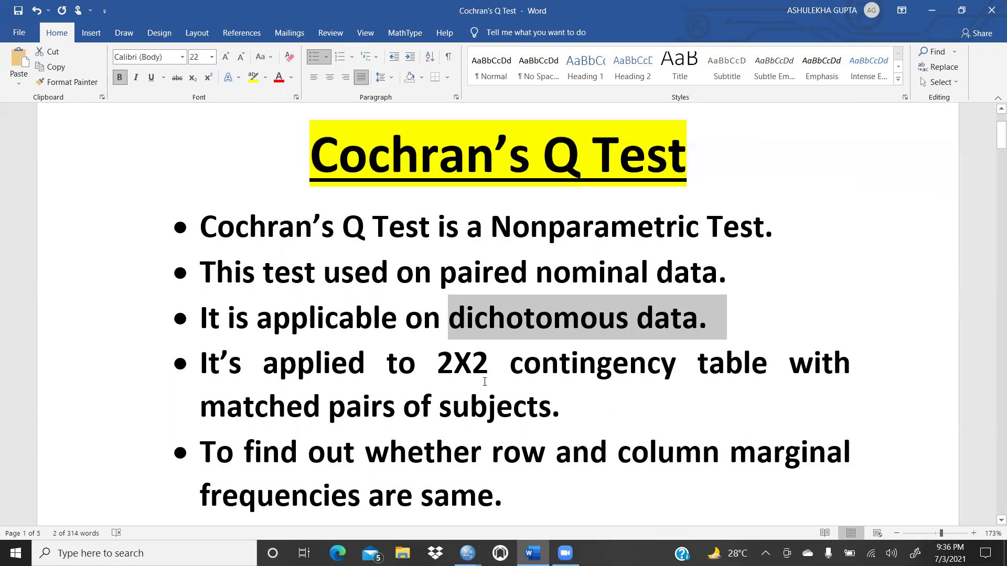
scroll(454, 299, "down", 15)
scroll(455, 303, "down", 15)
scroll(457, 303, "down", 12)
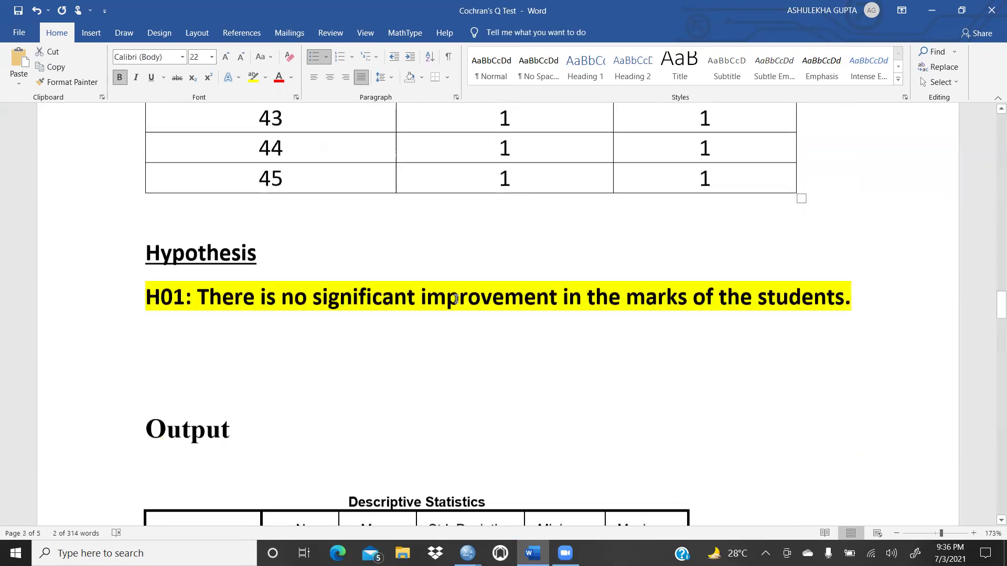
scroll(455, 299, "down", 3)
scroll(456, 299, "up", 10)
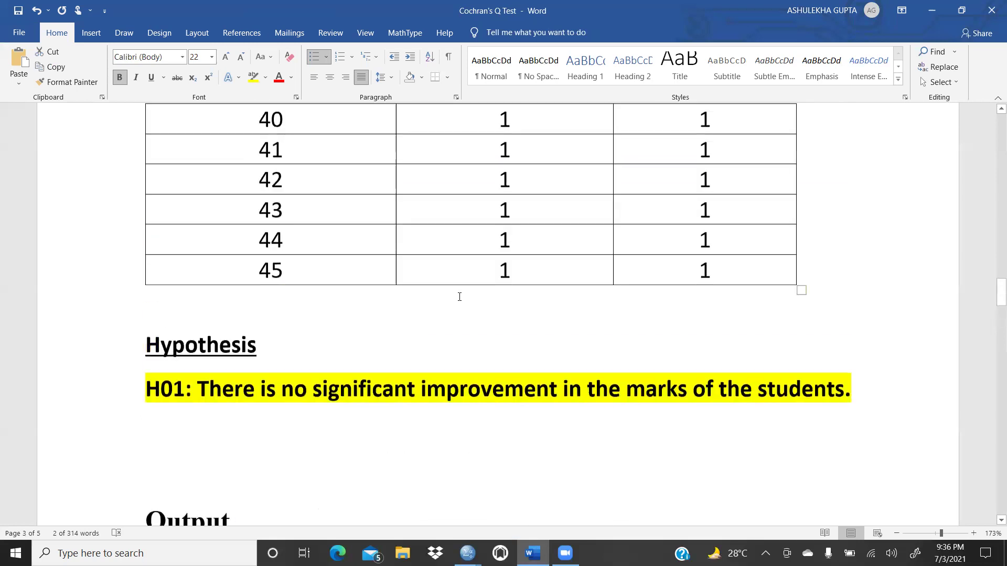
scroll(458, 296, "down", 20)
scroll(461, 287, "down", 8)
scroll(462, 288, "up", 20)
scroll(462, 287, "up", 20)
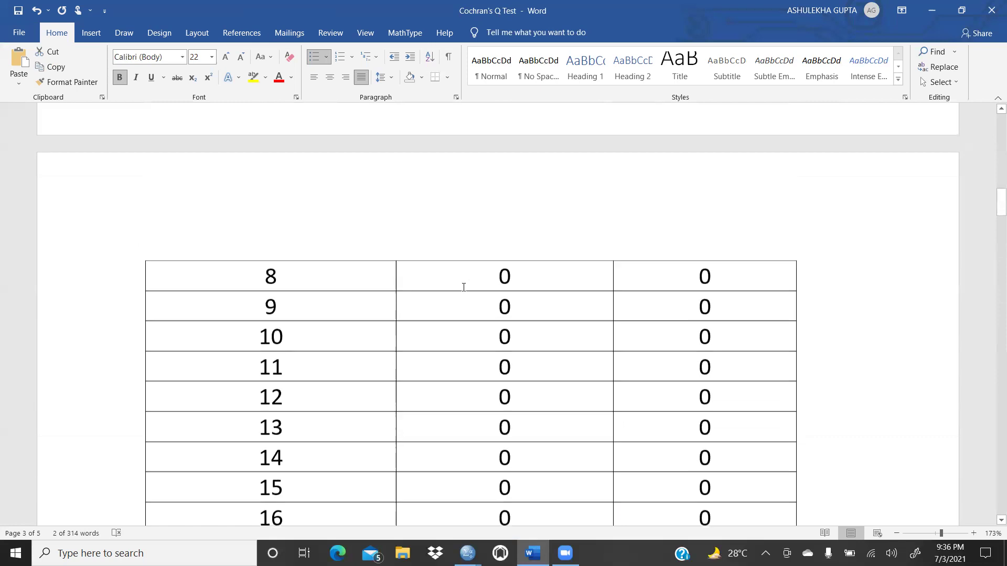